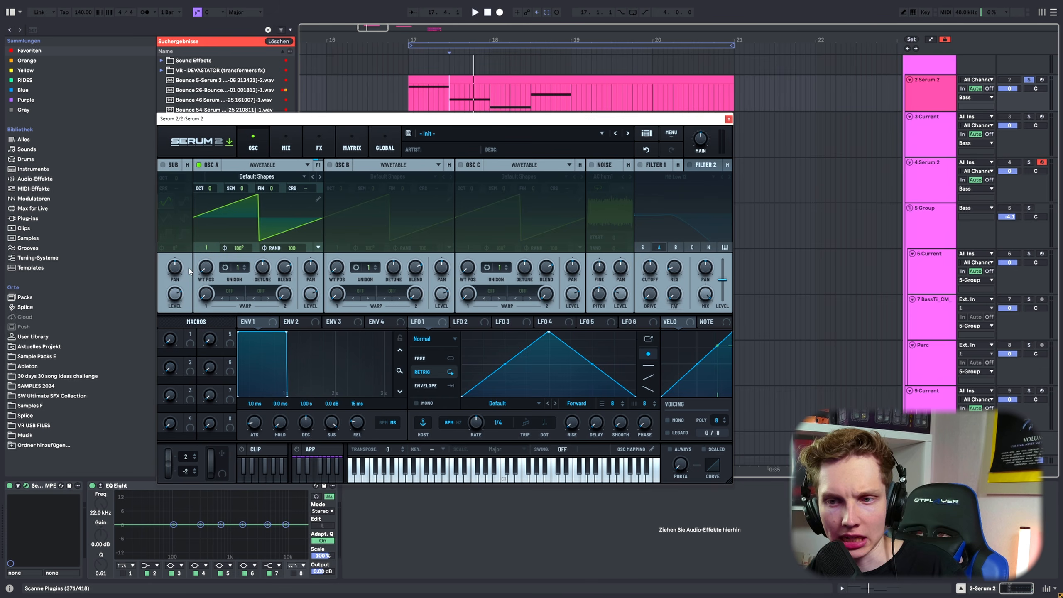
Set oscillator A's wavetable position to 2 for a sine wave and audition the clip
drag(208, 259, 210, 257)
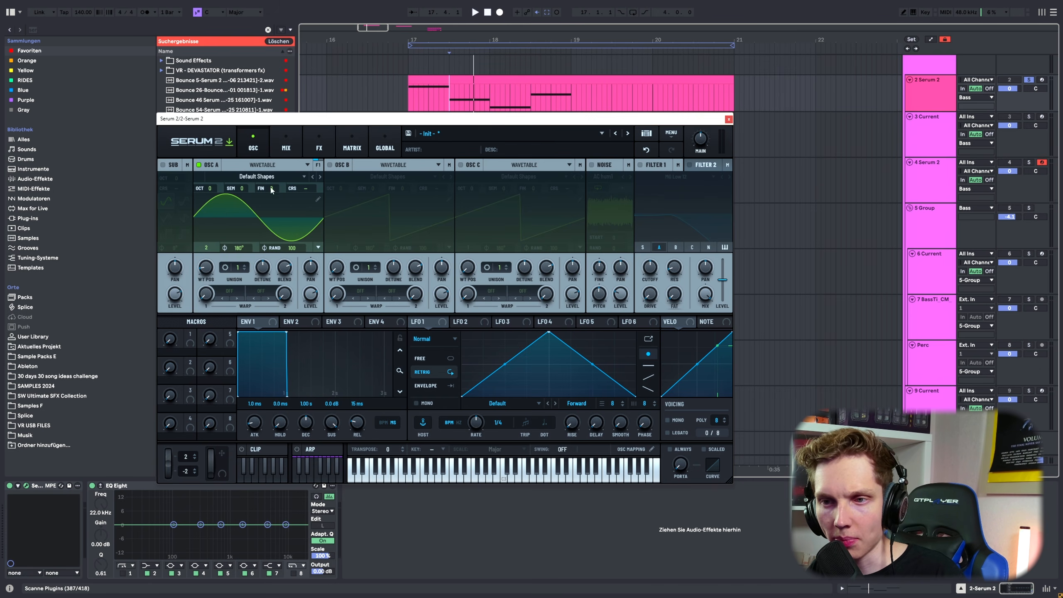
key(space)
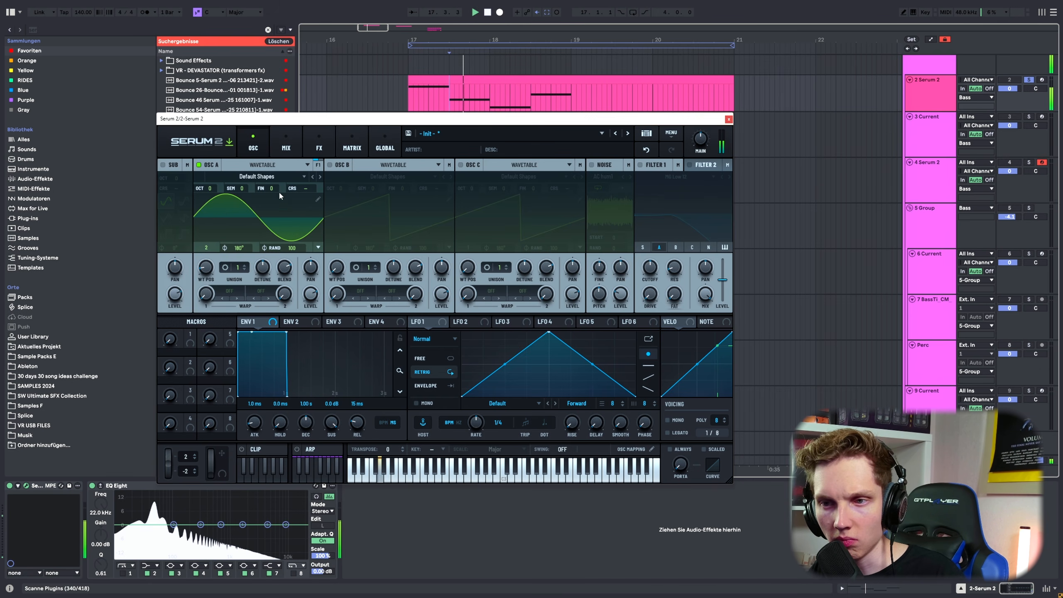
key(space)
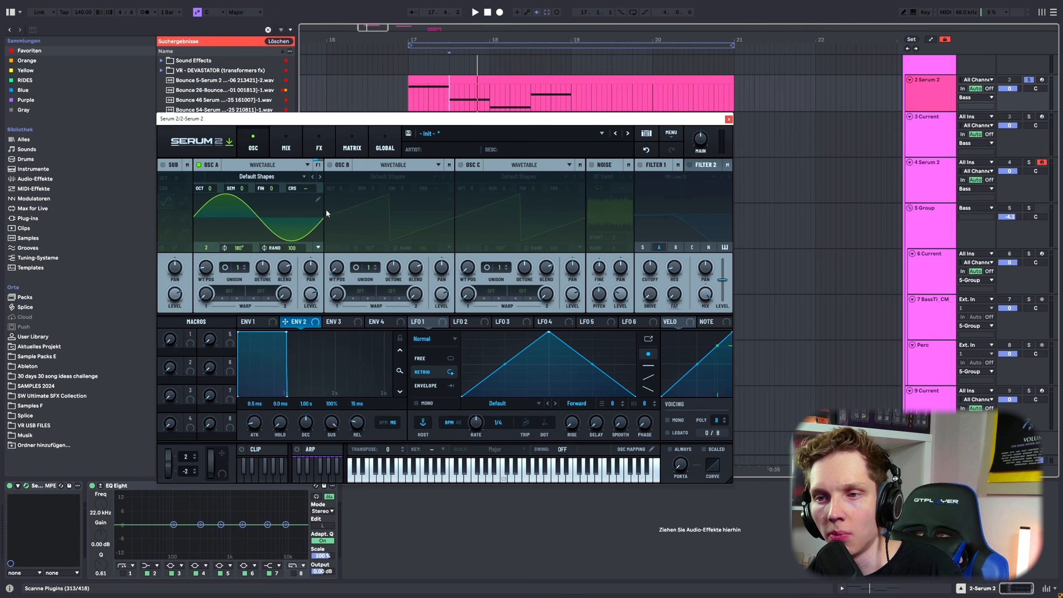
Shape Envelope 2 into a short decay of about 397 ms without sustain and assign it to oscillator A's coarse pitch
click(255, 323)
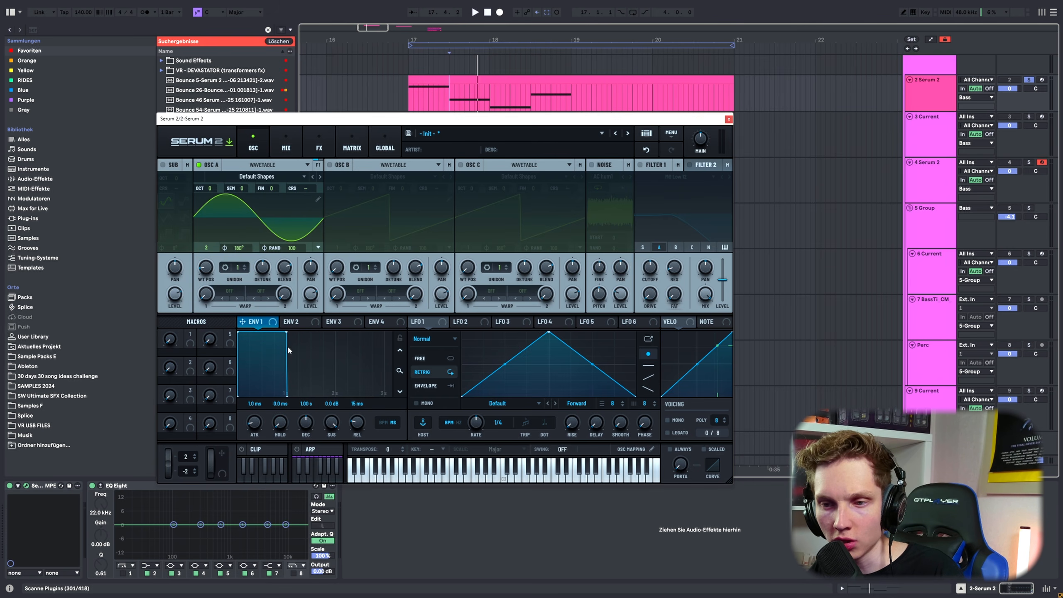
click(296, 323)
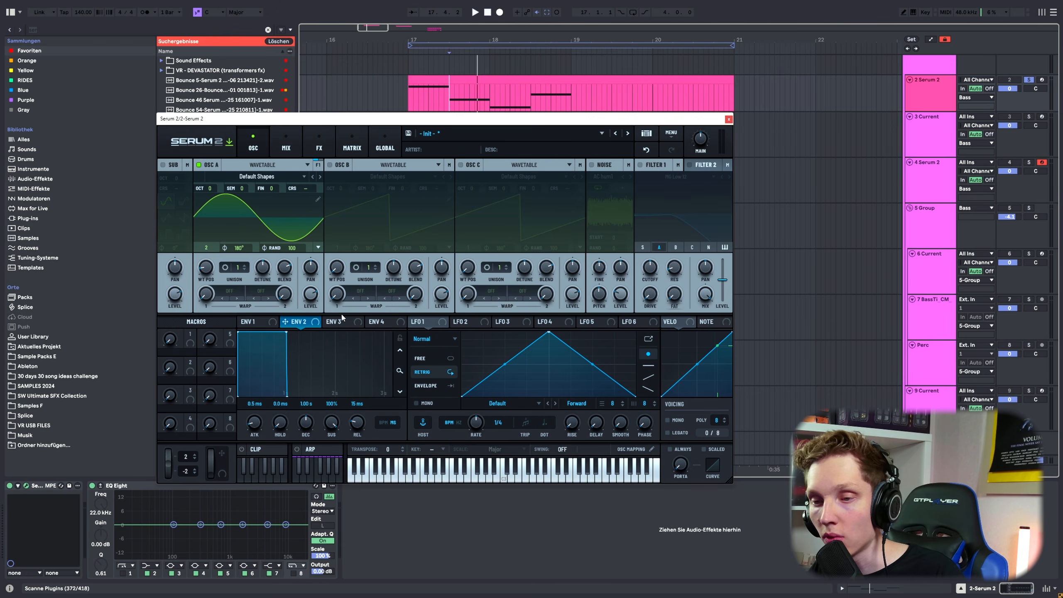
drag(288, 333, 203, 414)
drag(296, 322, 306, 189)
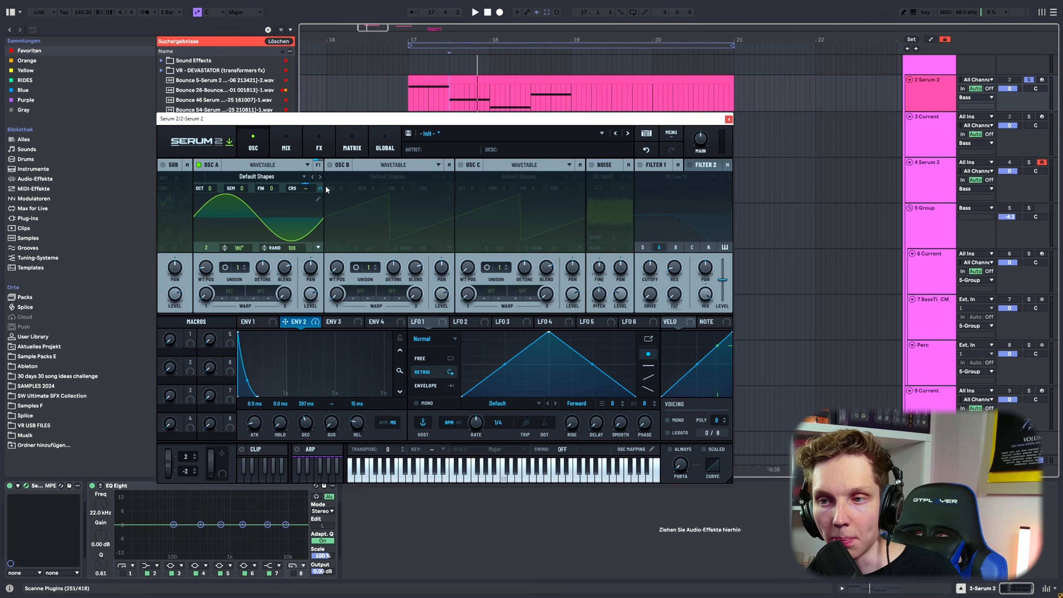
Play the clip repeatedly to audition the pitch envelope on the sine bass
key(space)
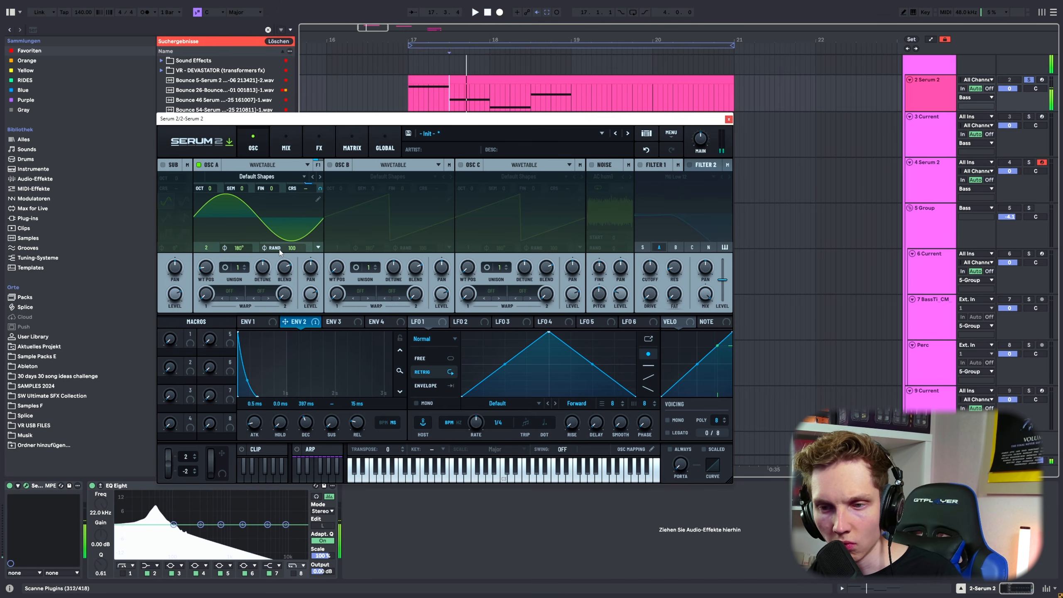
key(space)
key(space)
key(space)
key(space)
key(space)
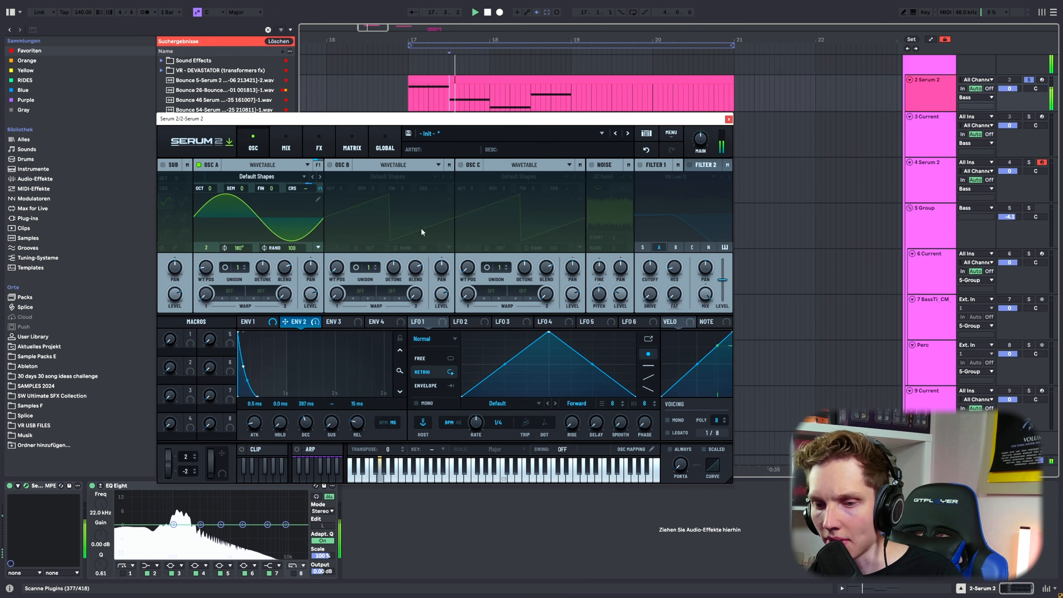
key(space)
key(space)
key(space)
key(space)
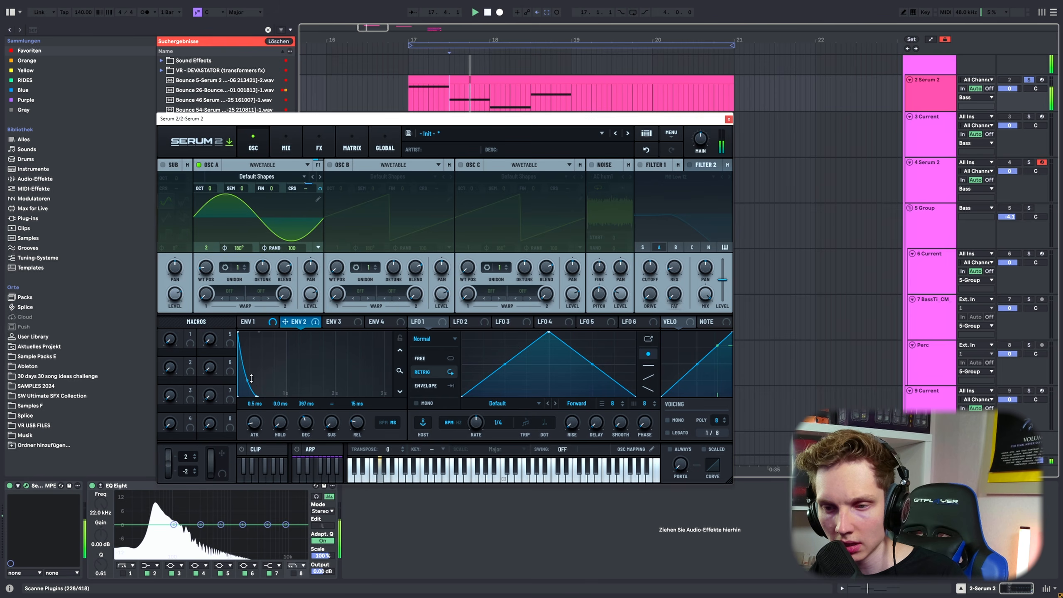
key(space)
key(space)
Set Envelope 2's attack to 0.0 ms, steepen its decay curve and audition the result
drag(251, 378, 256, 438)
key(space)
key(space)
key(space)
key(space)
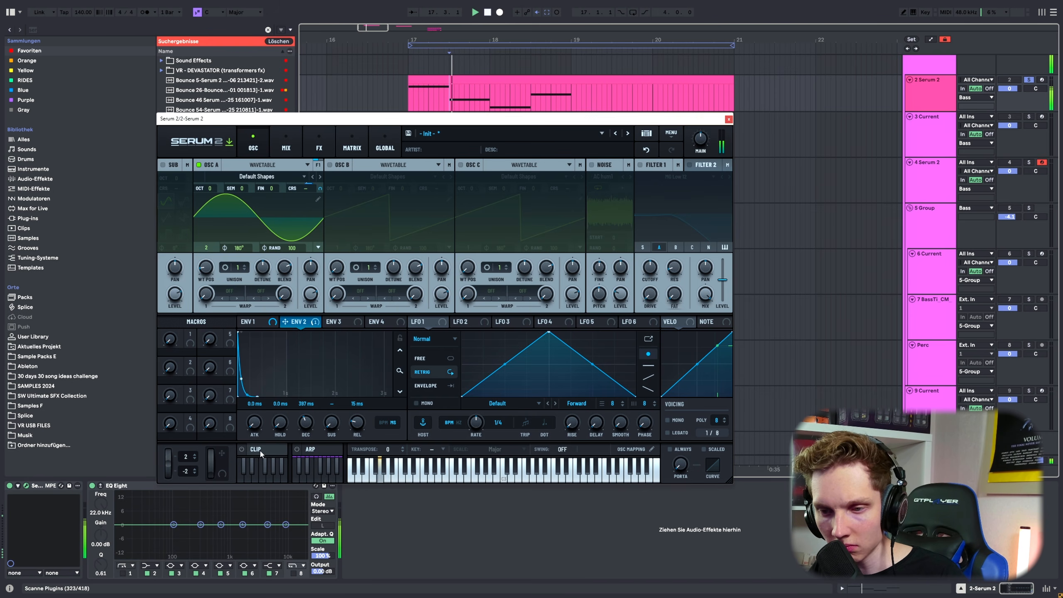
key(space)
key(space)
key(space)
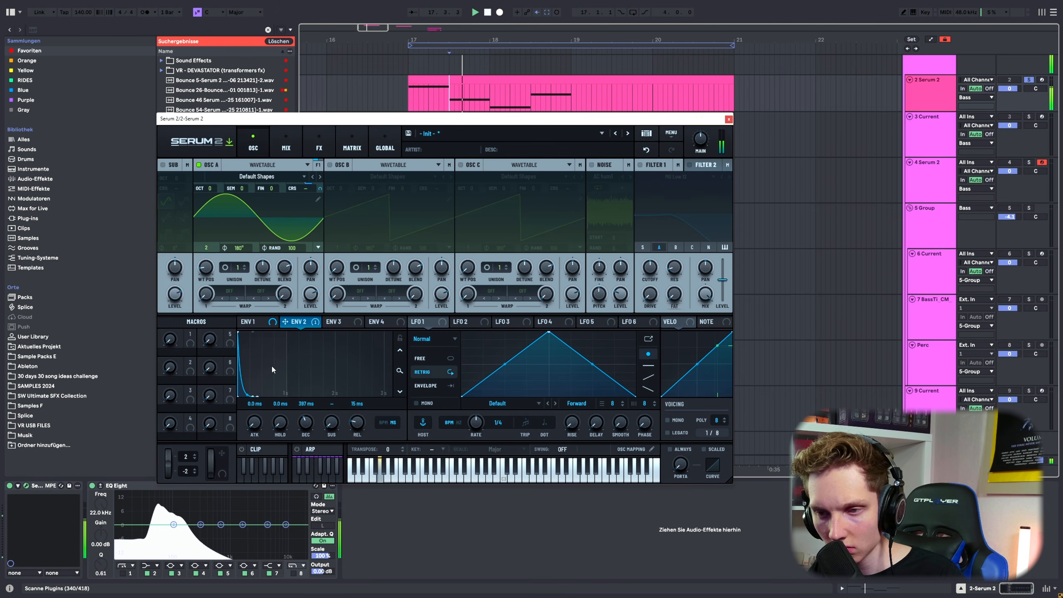
key(space)
key(space)
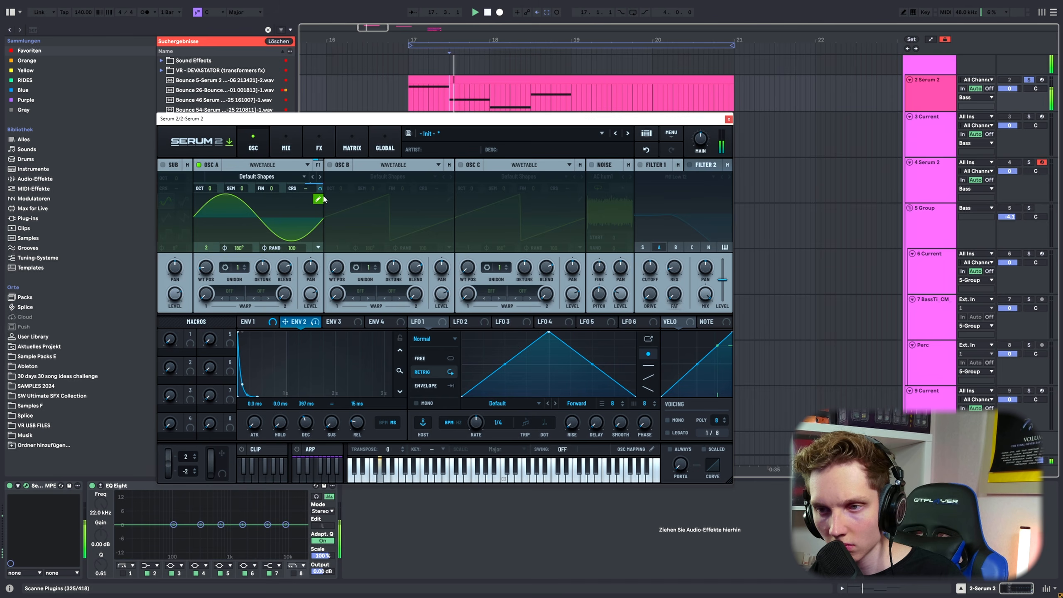
Adjust Envelope 2's modulation amount on oscillator A's coarse pitch while auditioning the clip
key(space)
key(space)
drag(321, 190, 316, 248)
key(space)
key(space)
key(space)
key(space)
key(space)
key(space)
key(space)
key(space)
key(space)
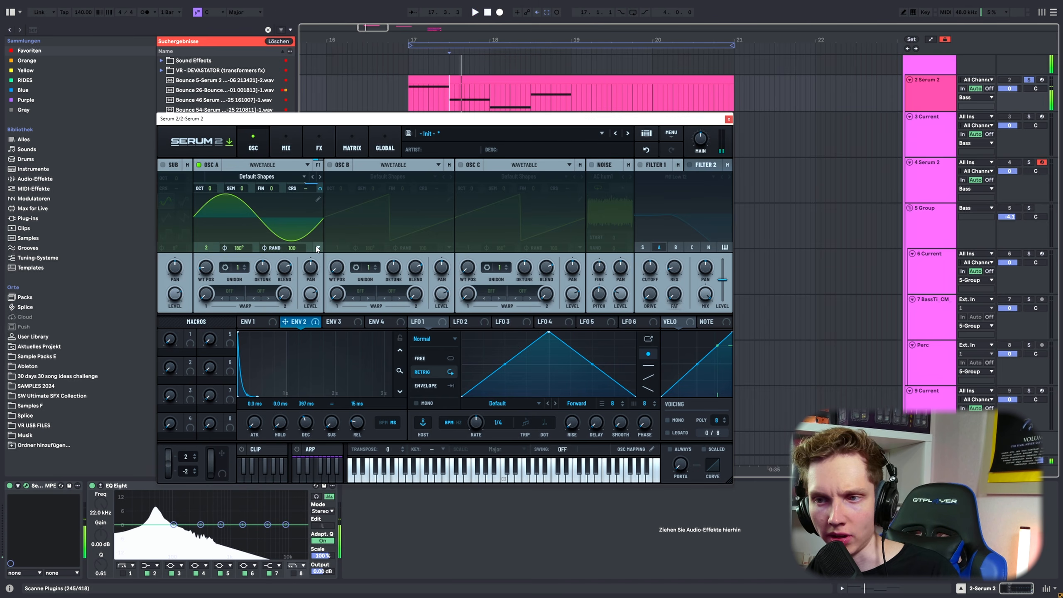
key(space)
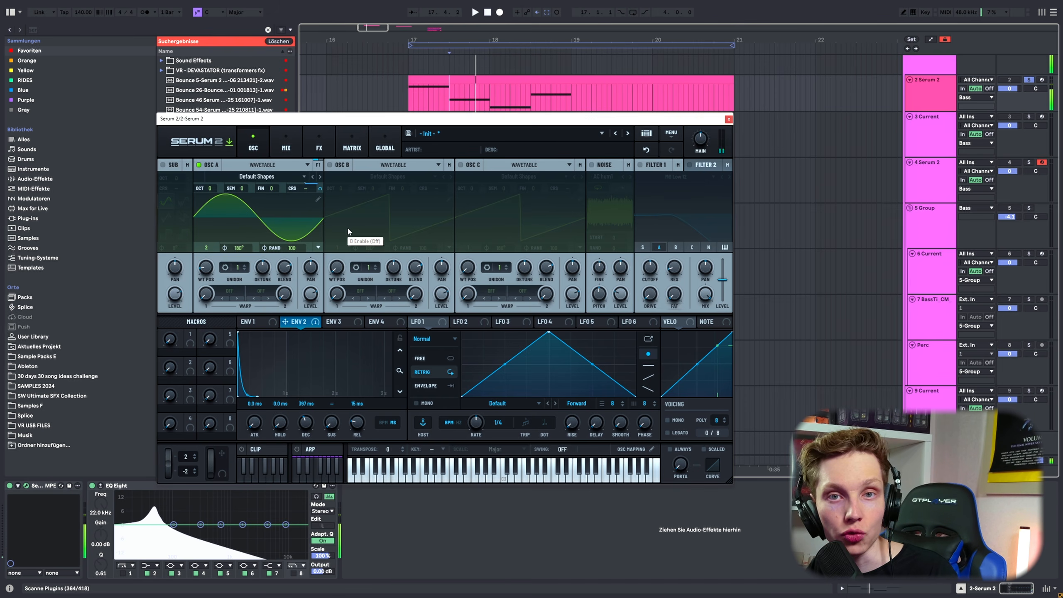
key(space)
key(space)
key(space)
key(space)
key(space)
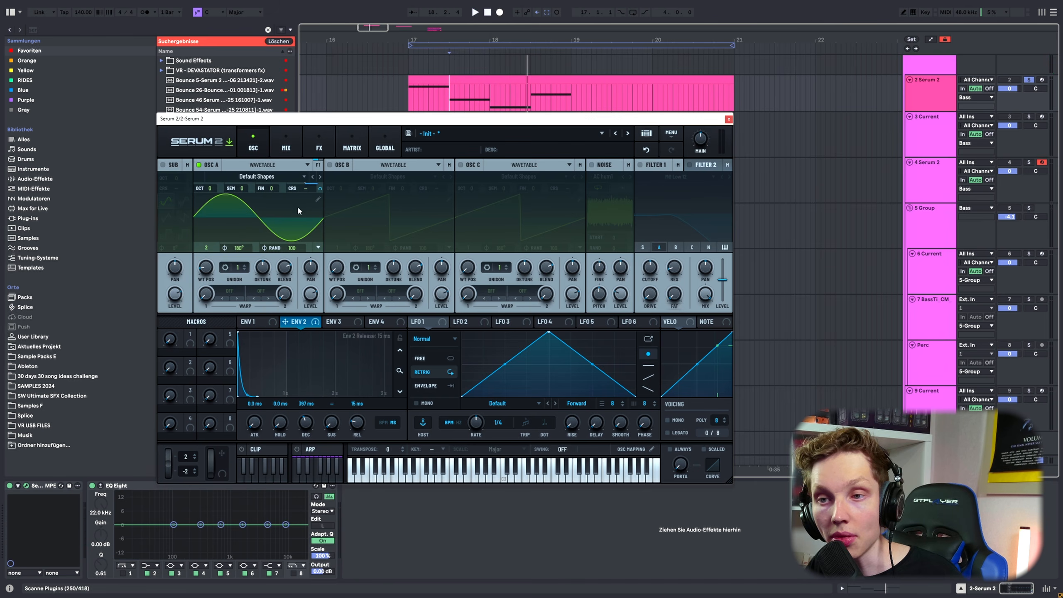
Raise harmonic bin 3 of frame 2 in oscillator A's wavetable editor and audition the sound
click(318, 200)
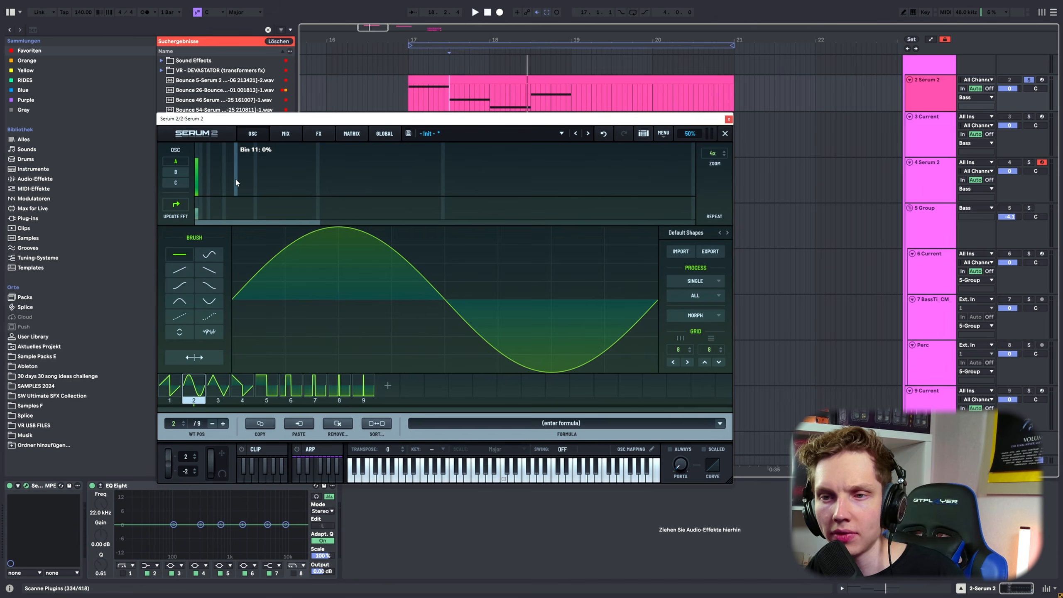
click(208, 187)
key(space)
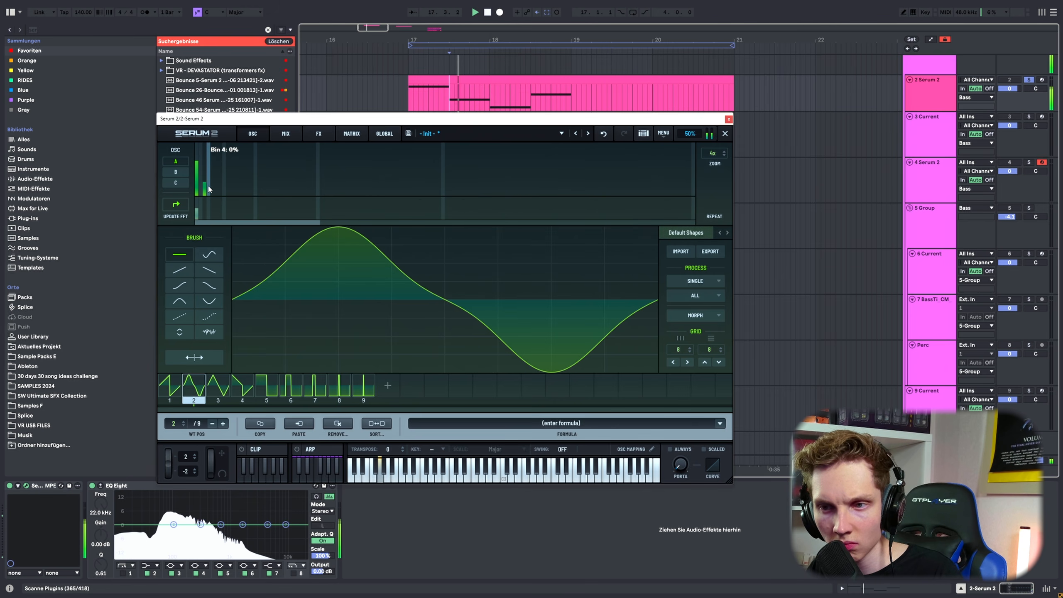
key(space)
Add harmonics at 11% in bin 2 and 5% in bin 4, and readjust bin 3 while auditioning
click(200, 191)
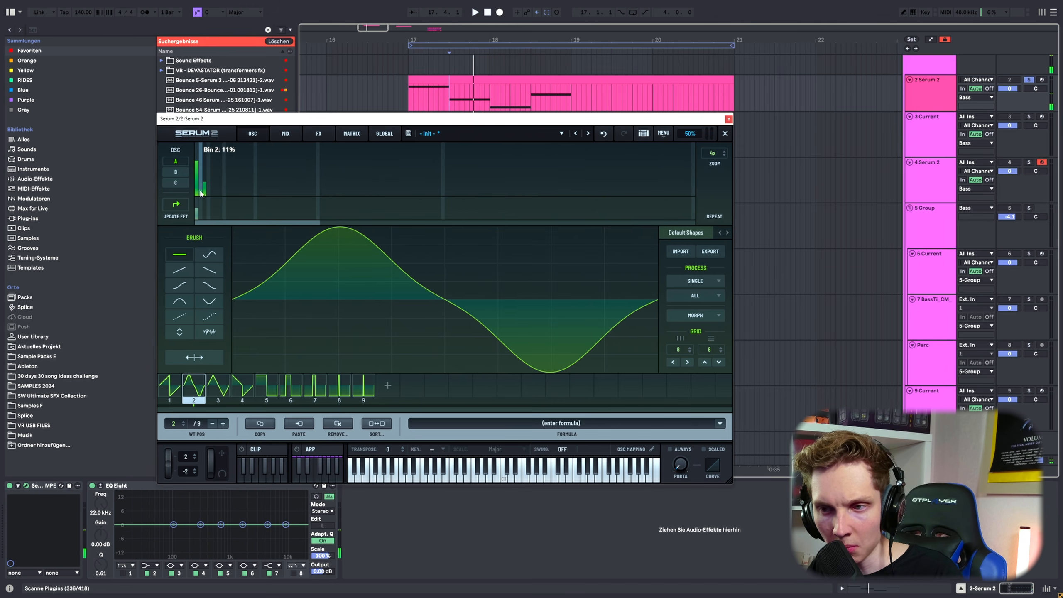
key(space)
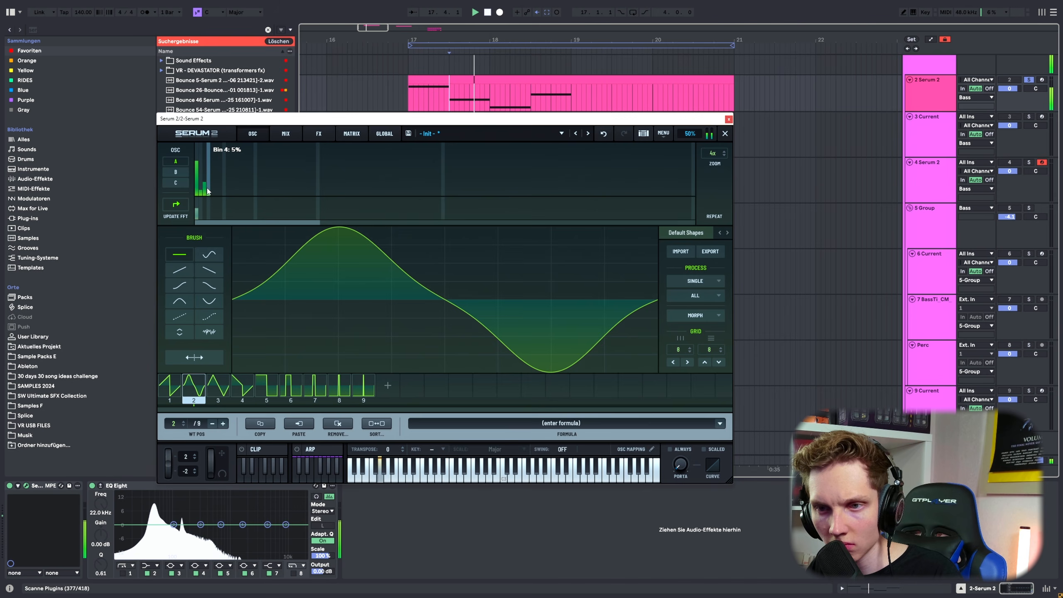
key(space)
click(204, 188)
key(space)
key(space)
key(space)
key(space)
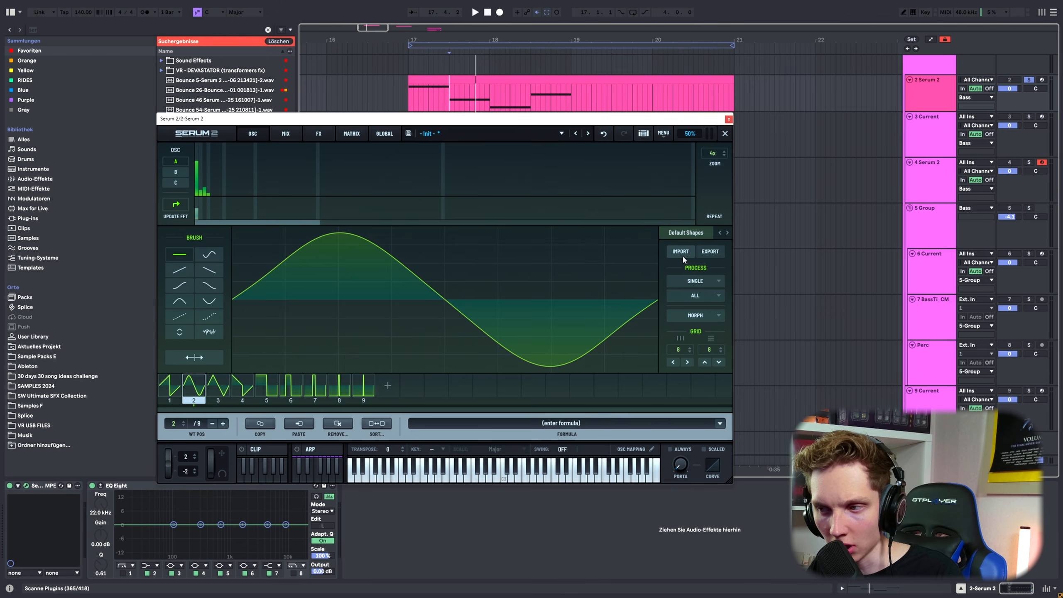
key(space)
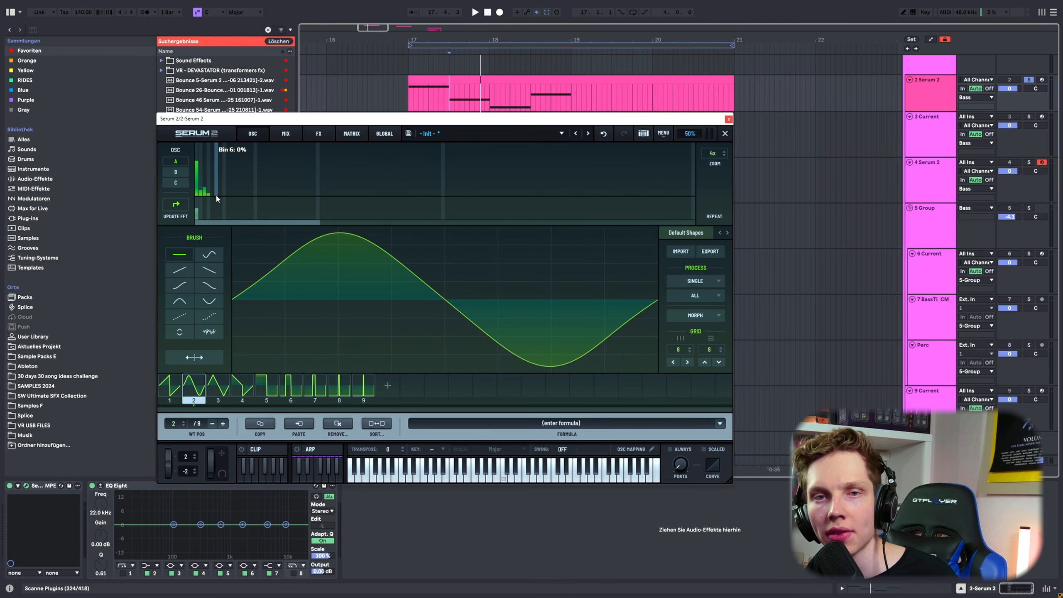
Add low-level harmonics in bins 5 and 6 of the frame and normalize the single frame
click(213, 193)
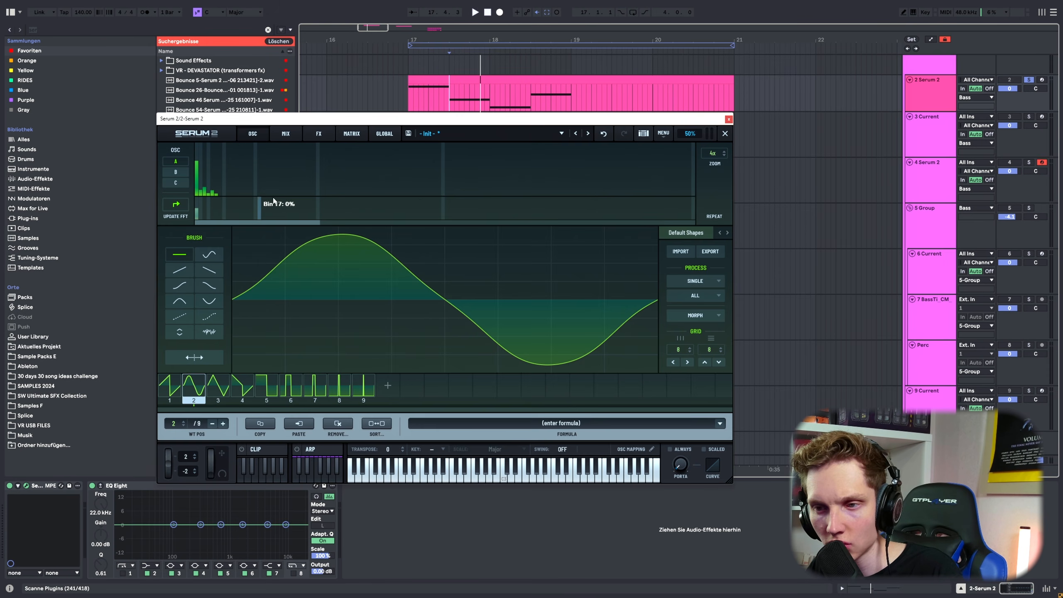
click(204, 186)
click(213, 188)
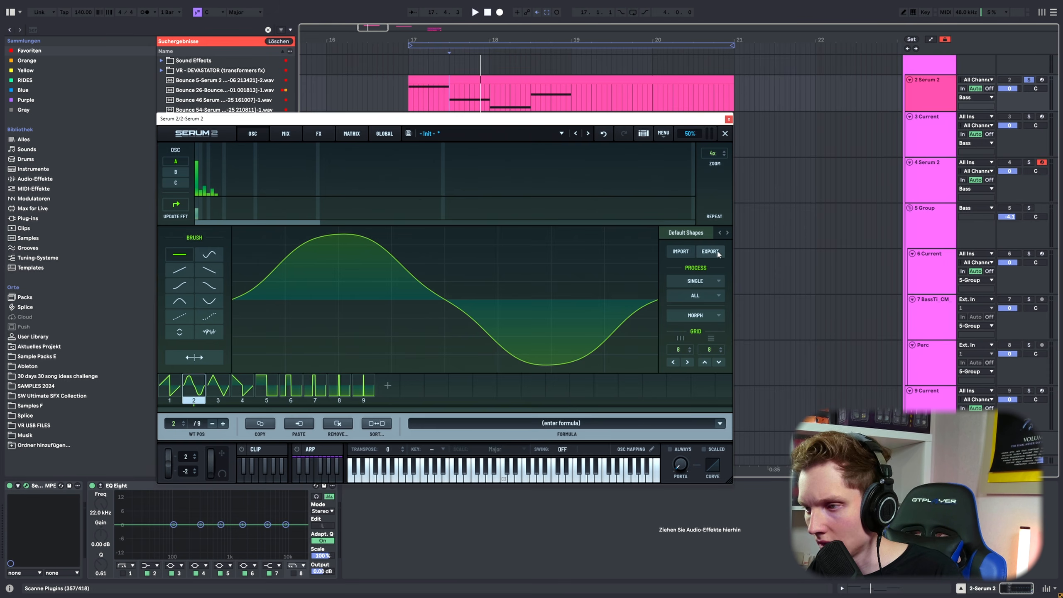
click(695, 281)
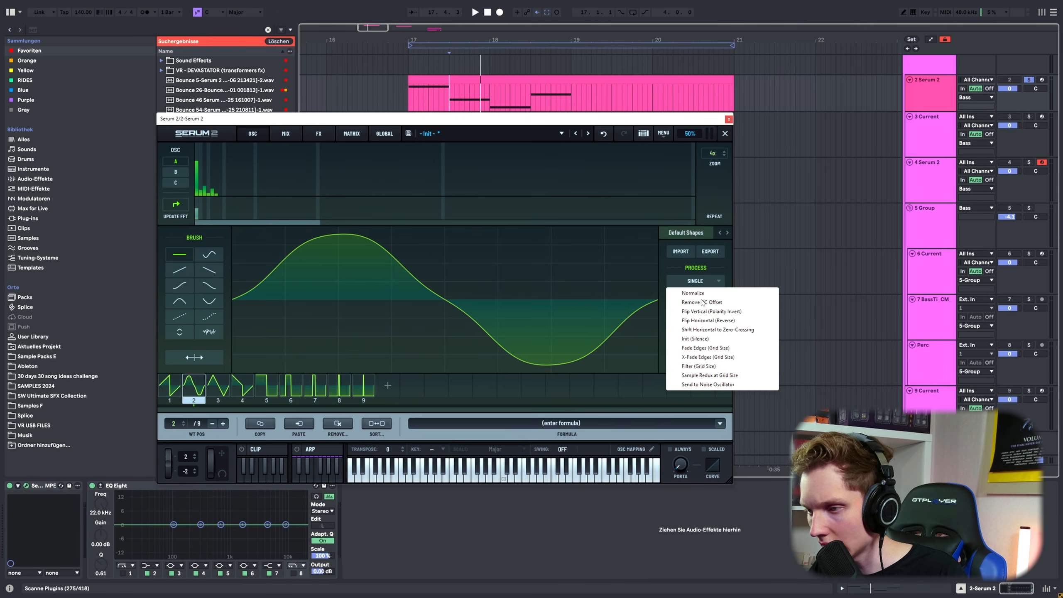
click(695, 295)
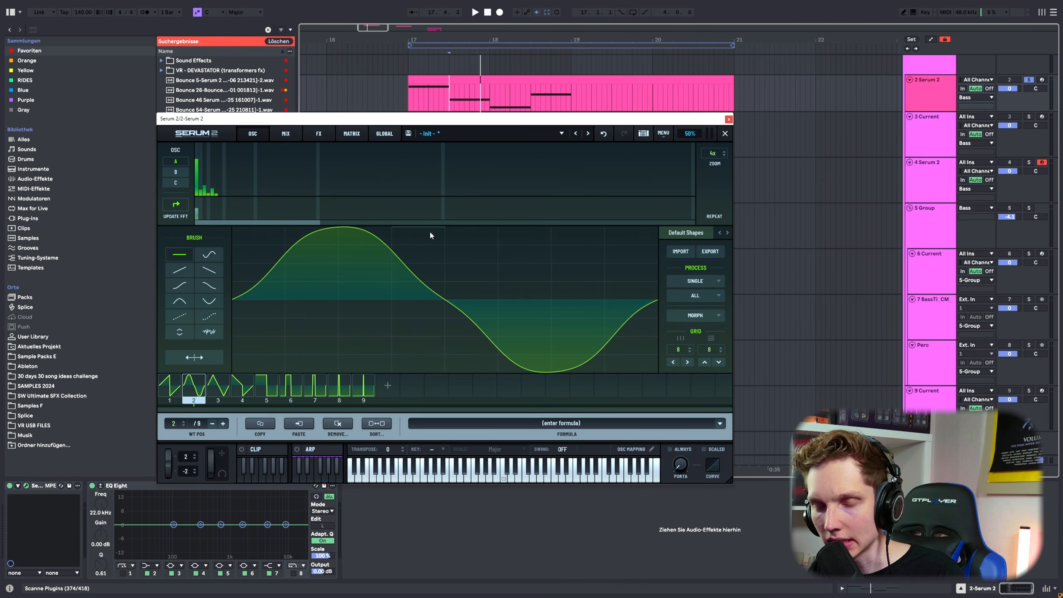
Lower harmonic bin 3 to about 20% and audition the edited waveform
key(space)
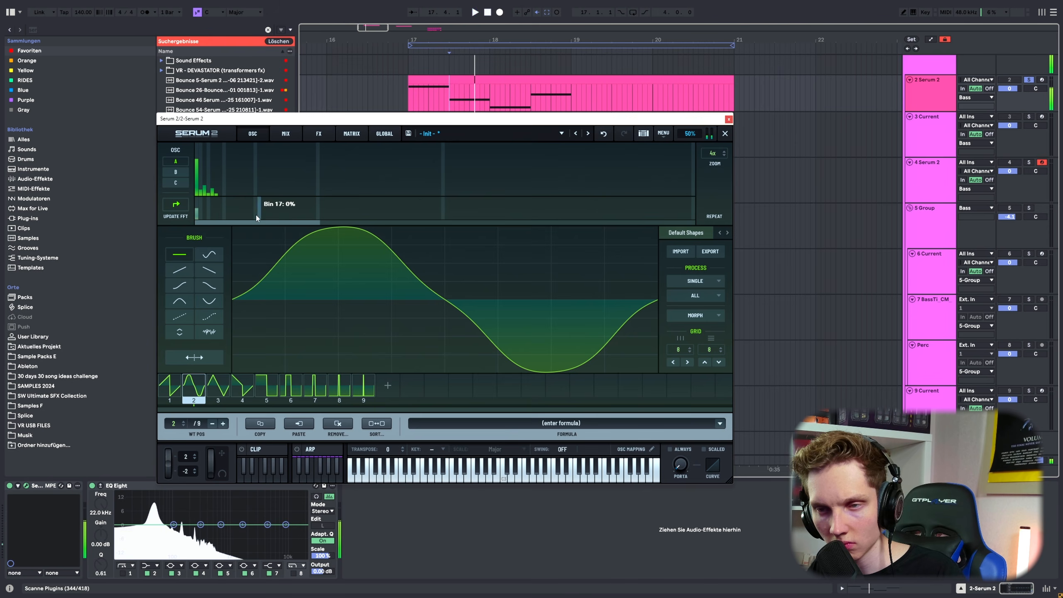
key(space)
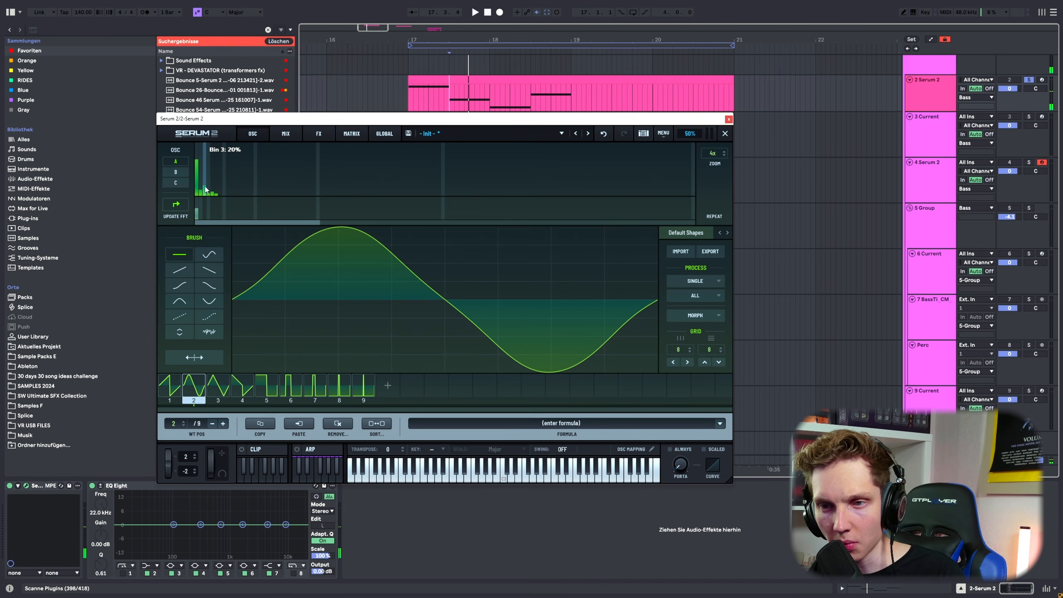
key(space)
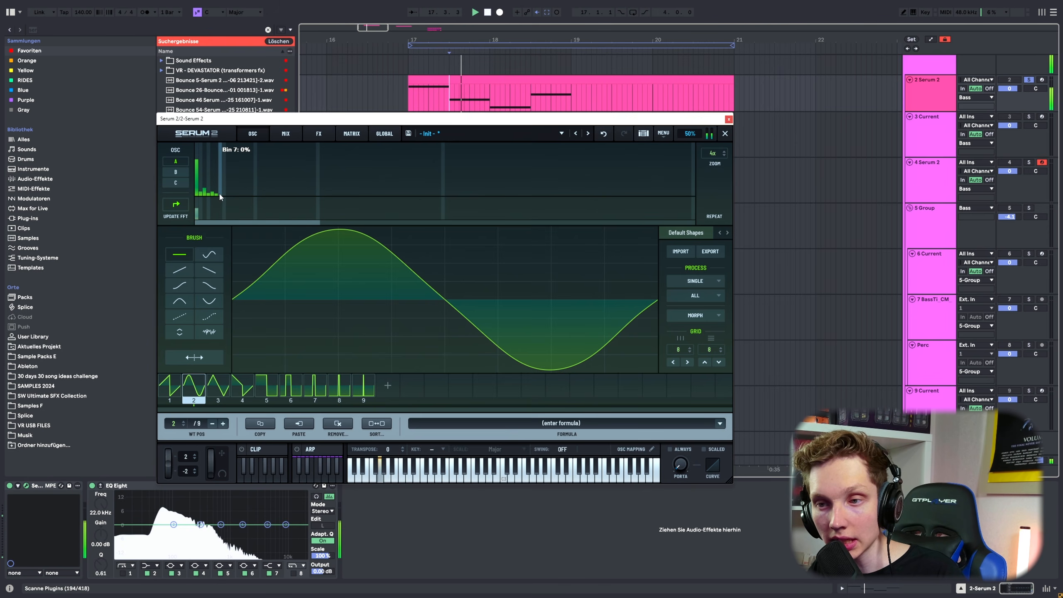
key(space)
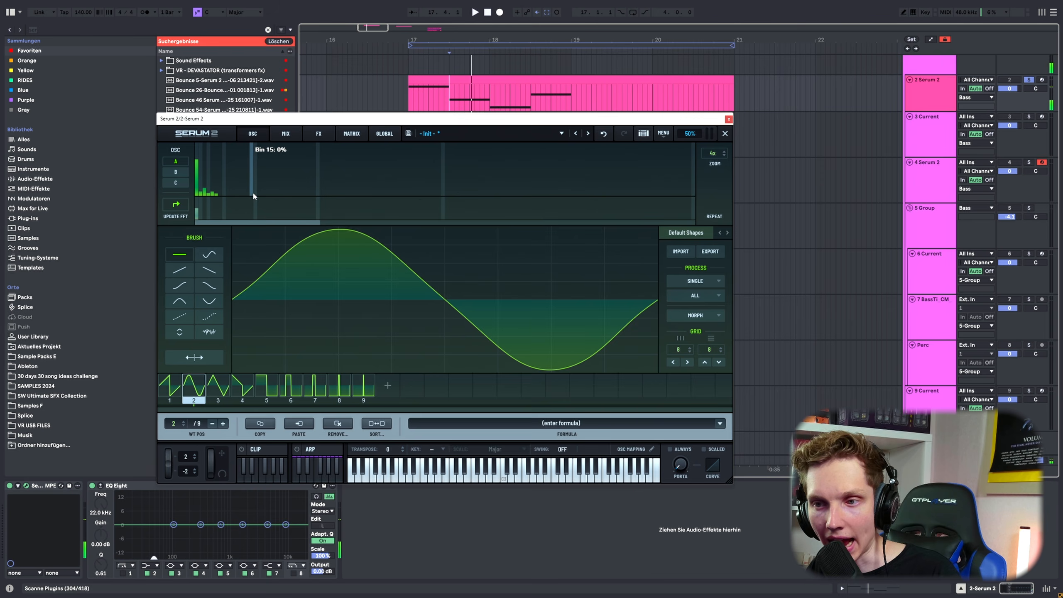
key(space)
key(space)
key(space)
key(space)
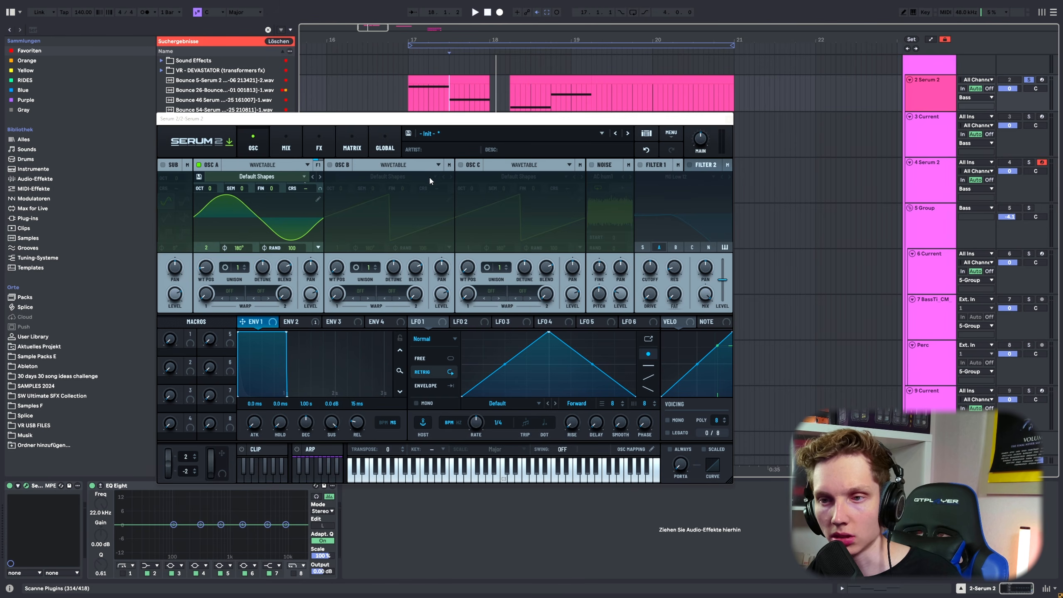
key(space)
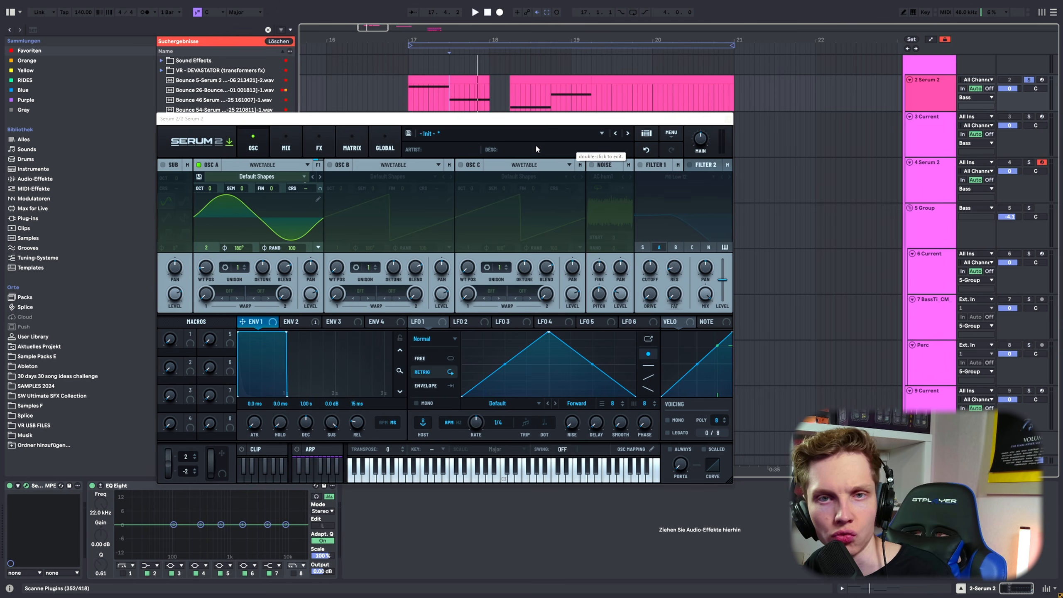
Initialize the preset and set oscillator A's wavetable position to 2 for a sine wave
click(671, 134)
click(694, 179)
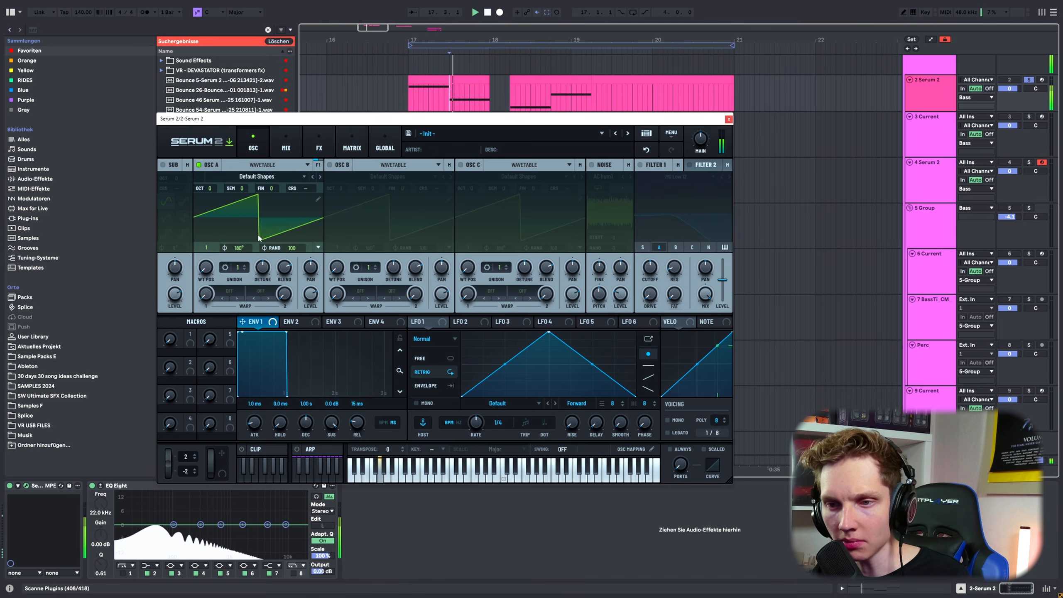
drag(206, 267, 210, 257)
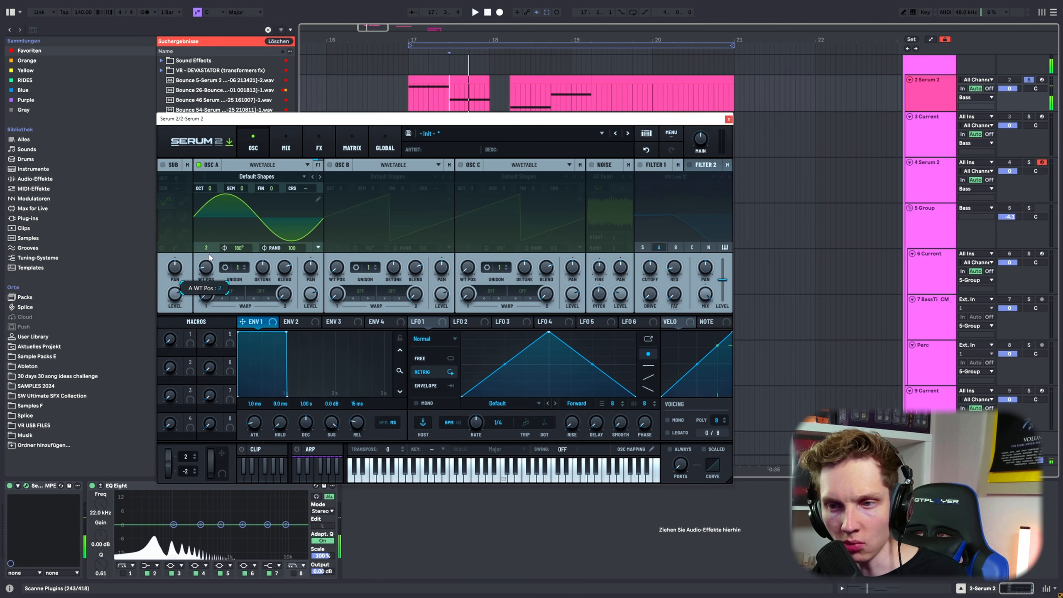
Add a Tube distortion effect to the main effects chain and adjust its drive during playback
click(322, 138)
click(171, 182)
click(191, 241)
key(space)
drag(611, 180, 612, 172)
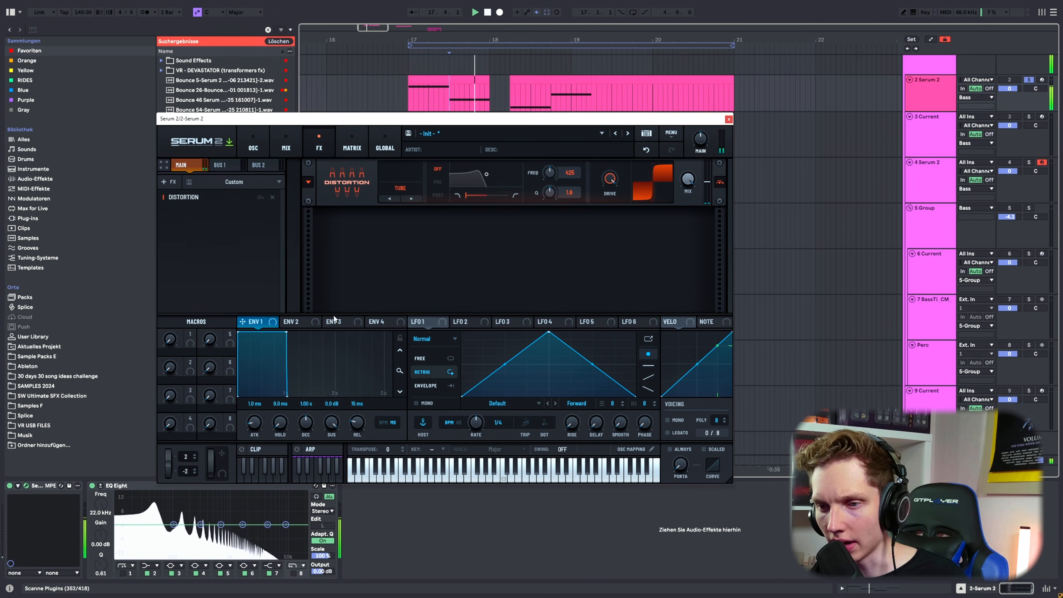
Shape envelope 2 with about 286 ms decay and no sustain, and assign it to oscillator A's coarse pitch
click(298, 321)
click(253, 145)
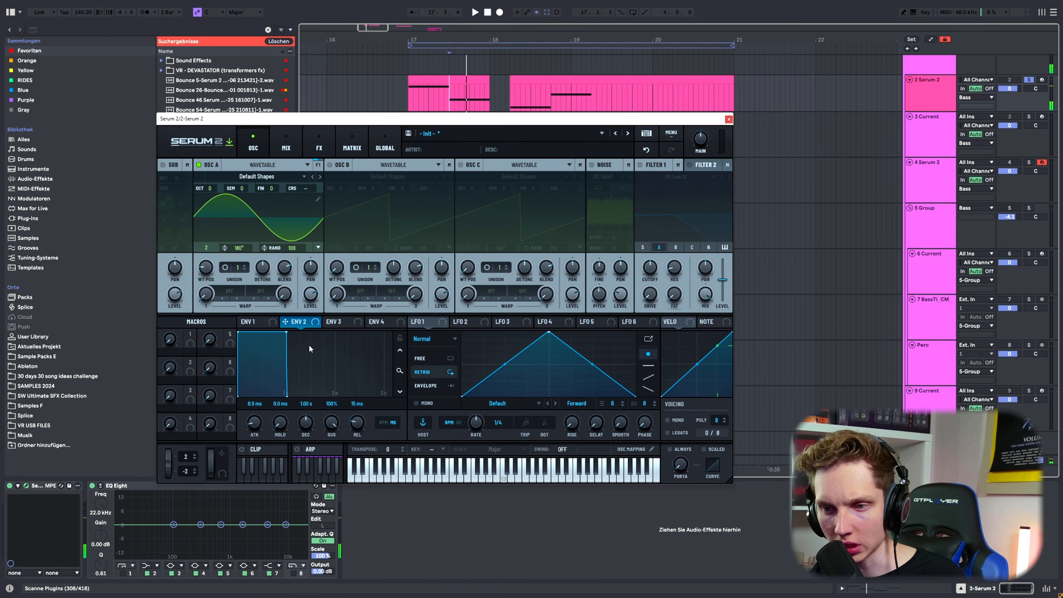
drag(286, 333, 213, 418)
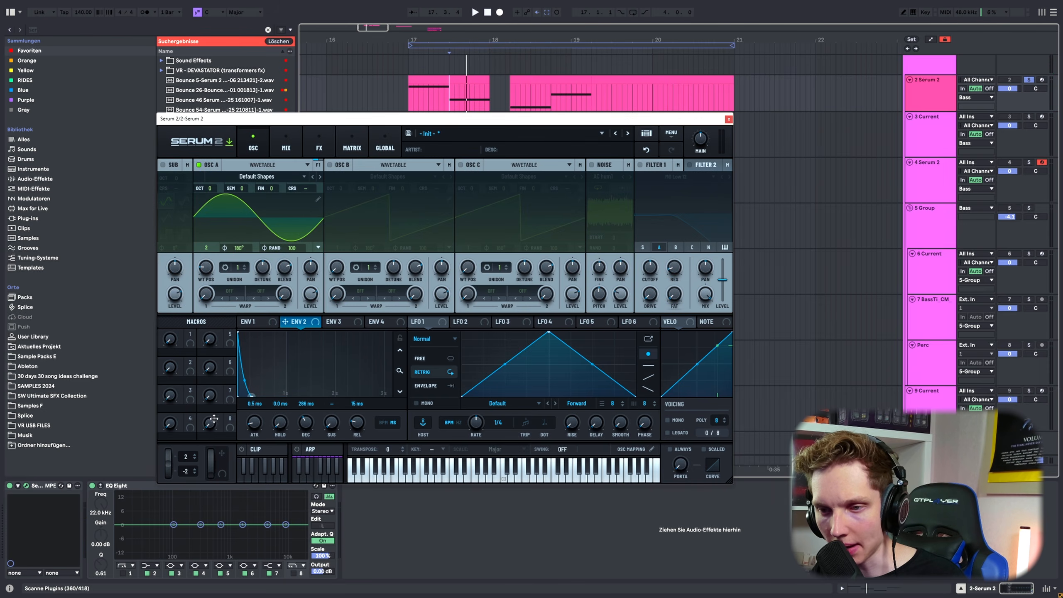
drag(296, 323, 318, 192)
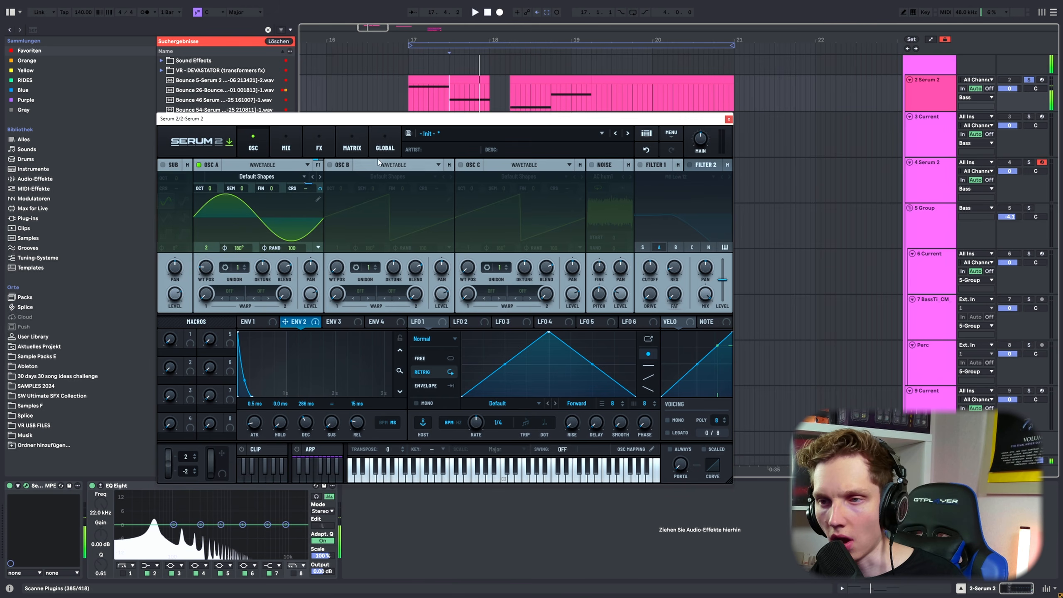
click(307, 140)
click(258, 139)
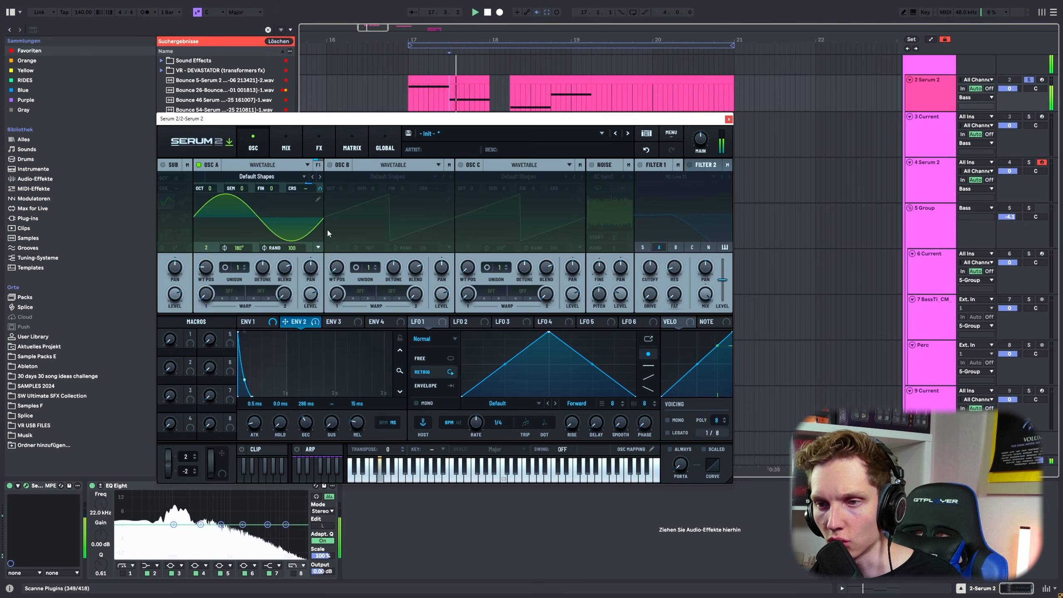
Edit oscillator A's sine frame in the wavetable editor, adding low-level harmonics in bins 2, 3 and 5
click(318, 199)
click(204, 193)
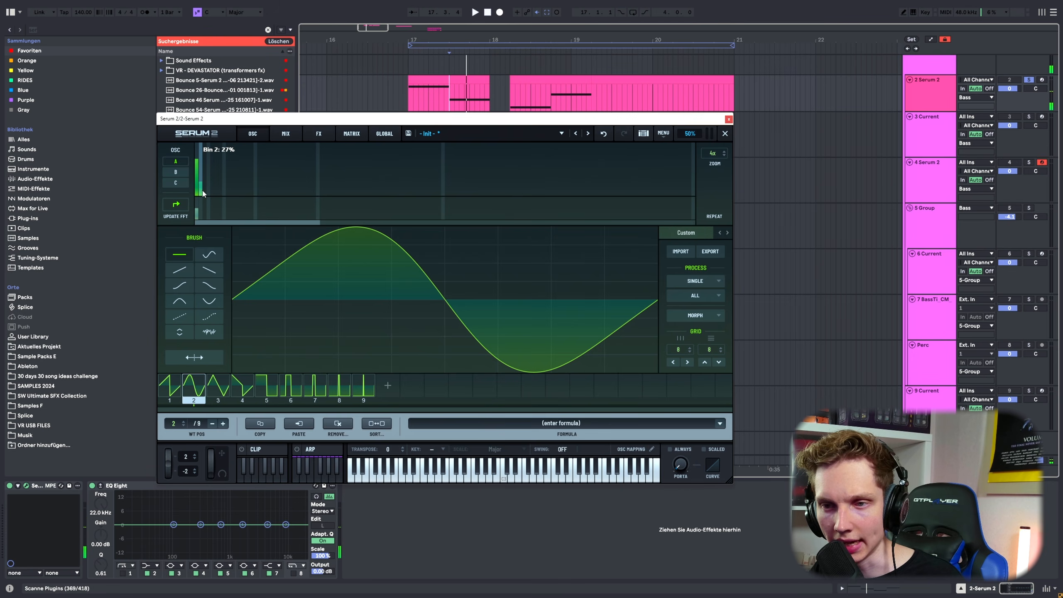
click(206, 190)
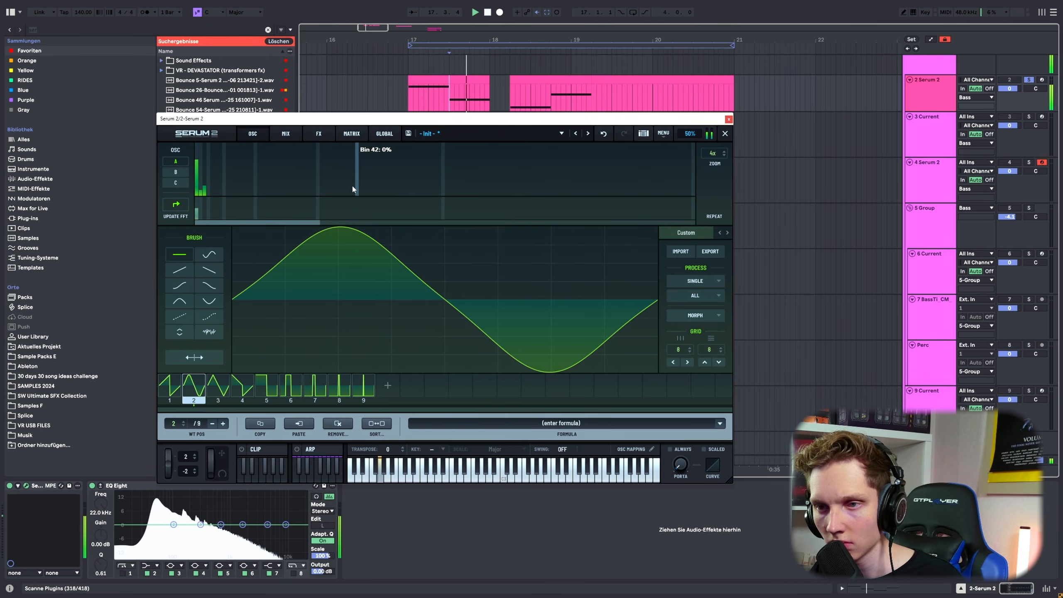
click(212, 172)
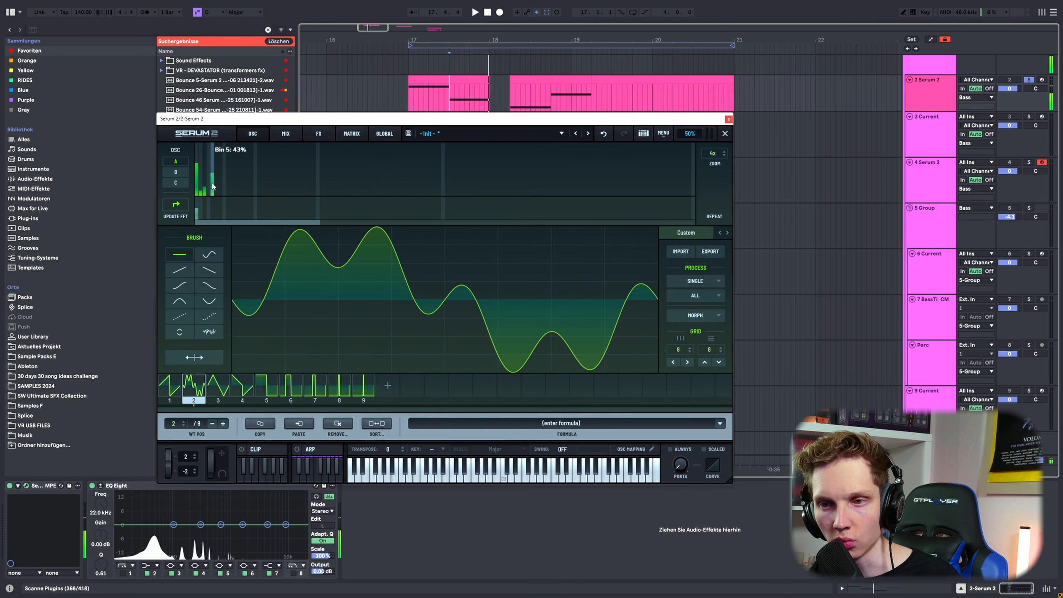
click(212, 186)
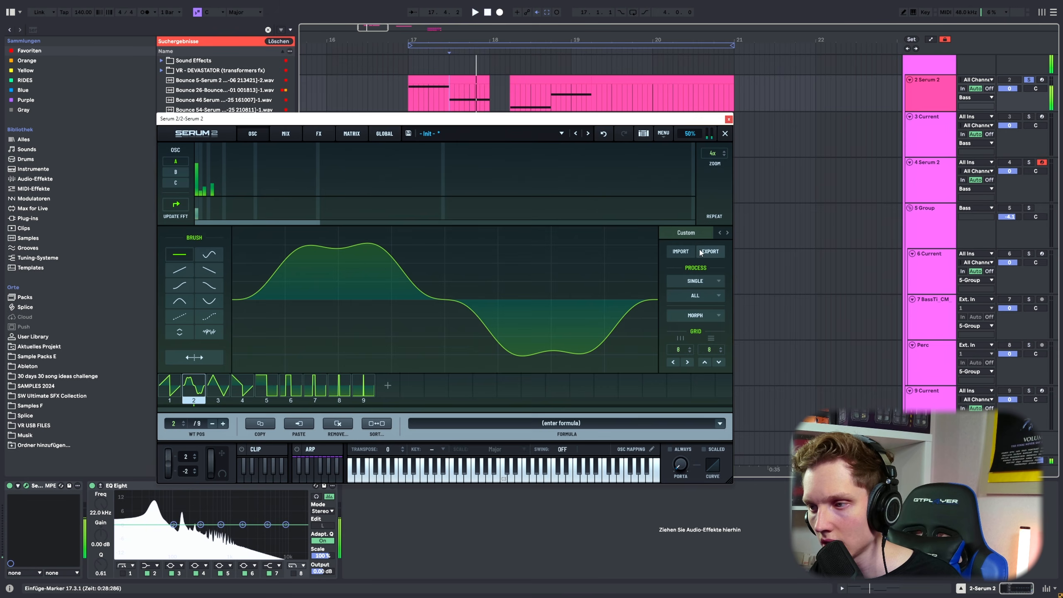
Normalize the single wavetable frame and audition it
click(707, 281)
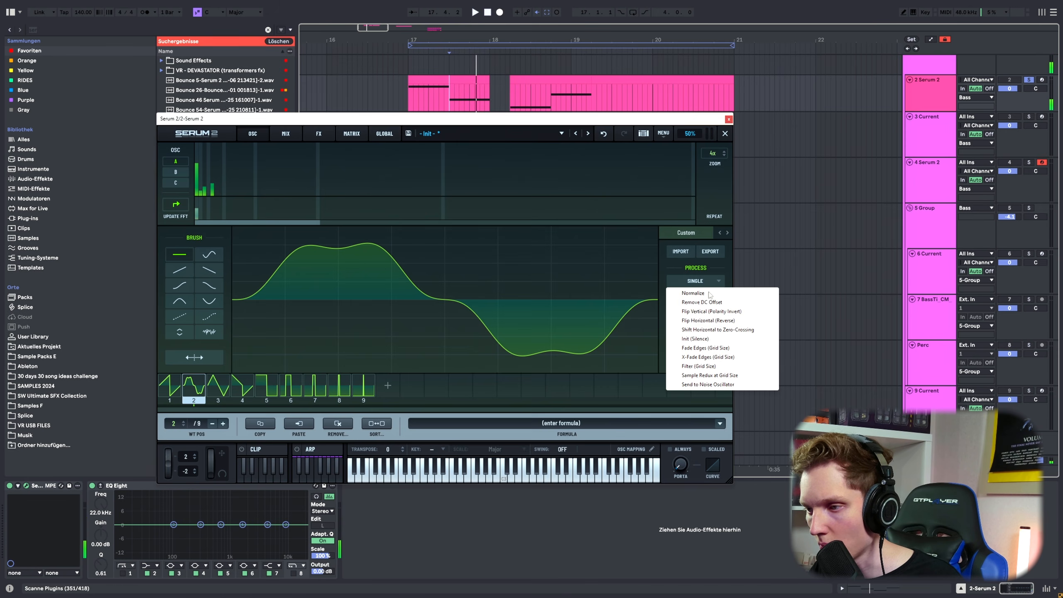
click(710, 294)
key(space)
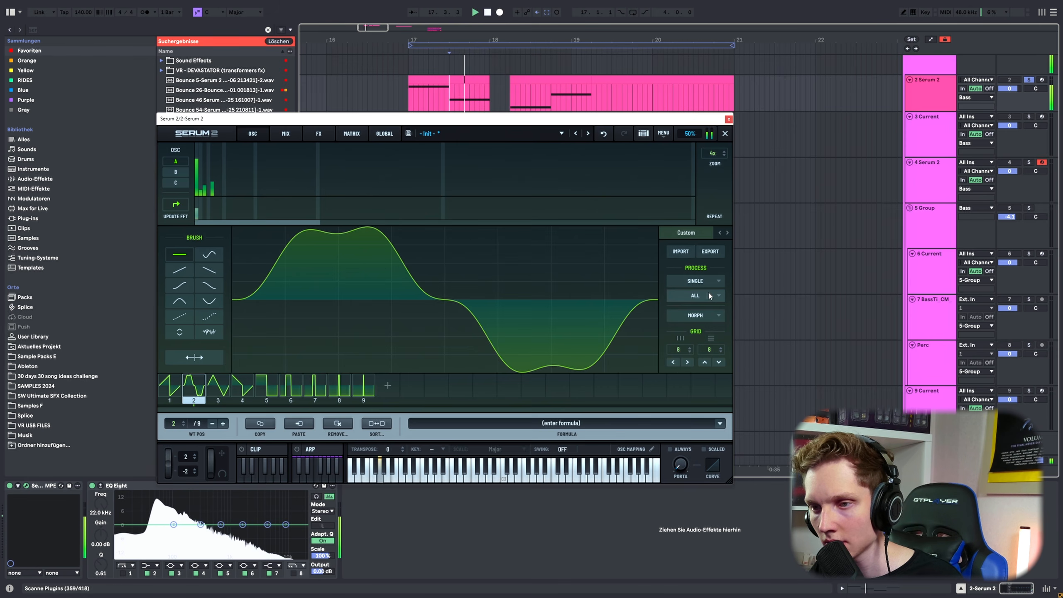
Add harmonic bin 4 at about 14%, adjust bin 5, and audition the waveform between changes
click(208, 193)
key(space)
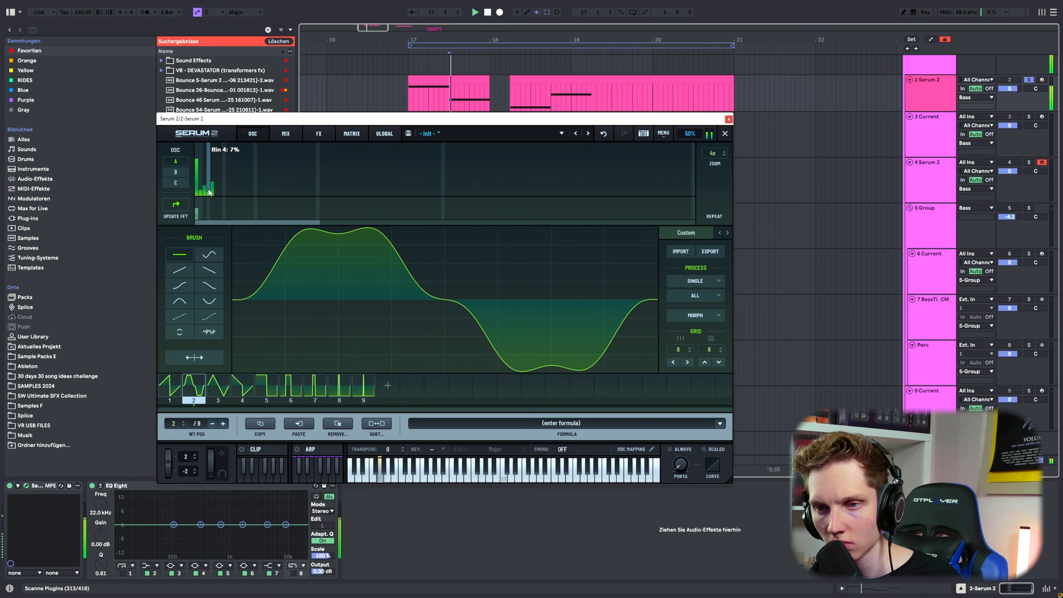
click(208, 190)
key(space)
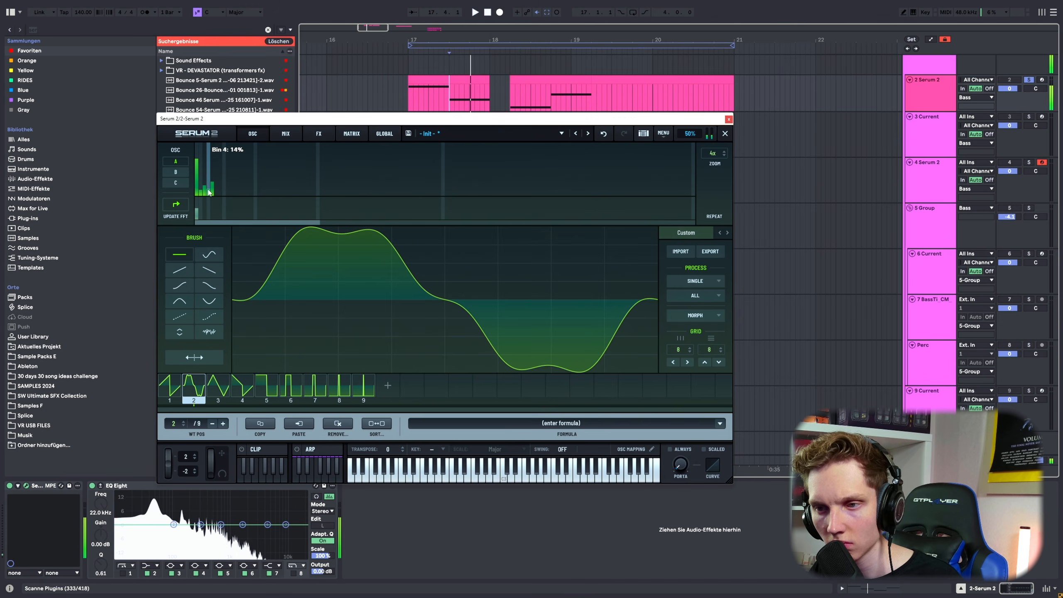
key(space)
click(212, 190)
key(space)
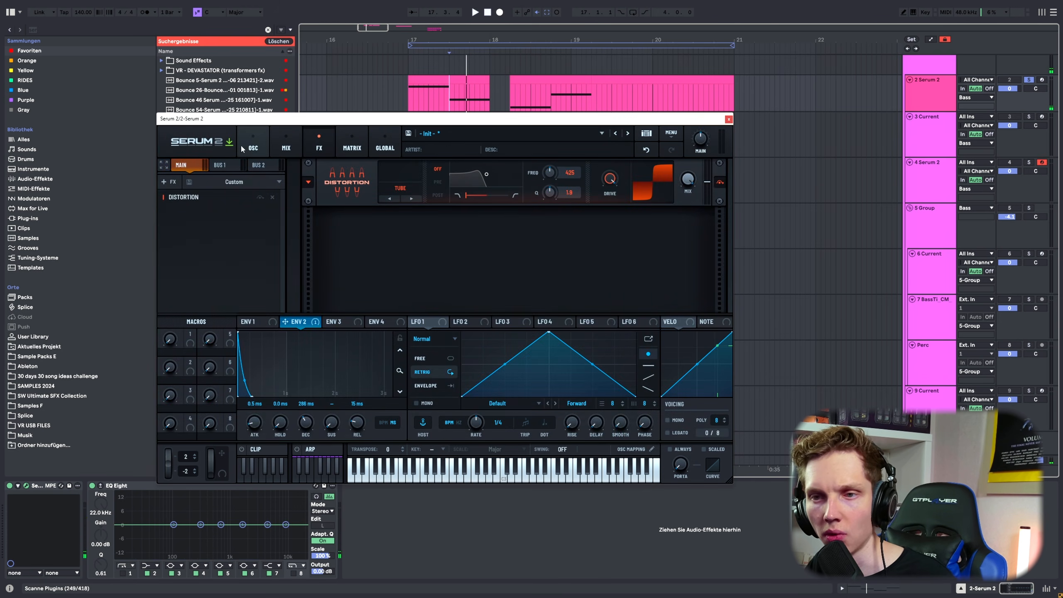
Change the distortion effect's type to Overdrive and audition the sound
click(241, 144)
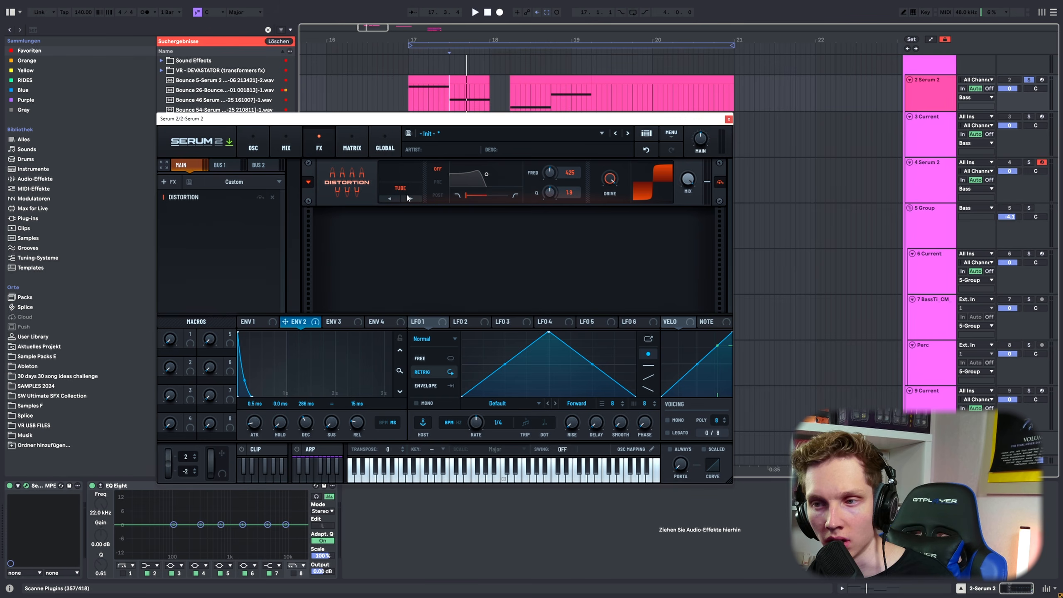
click(408, 197)
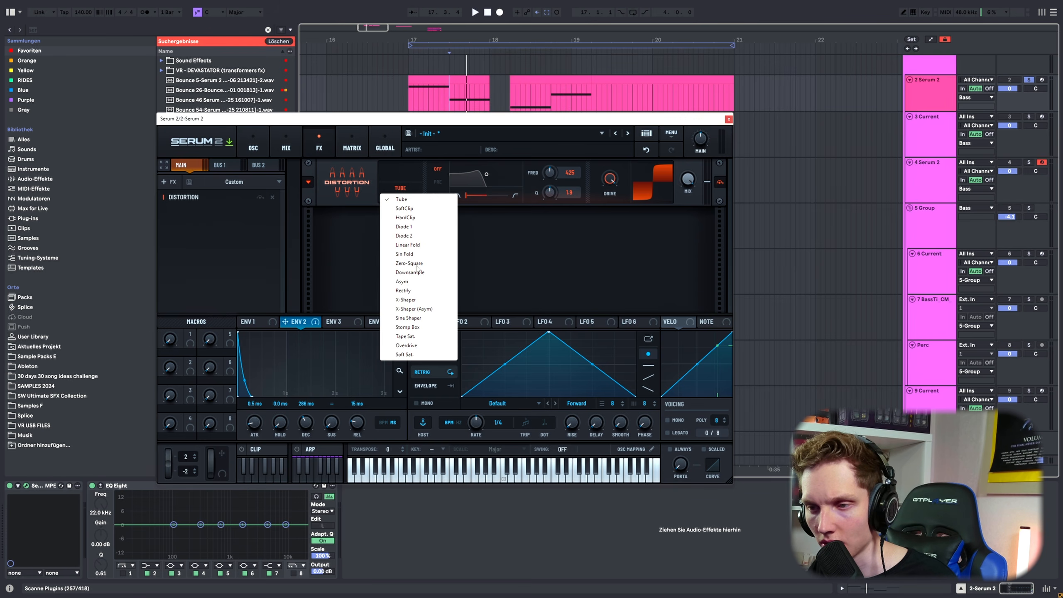
click(406, 345)
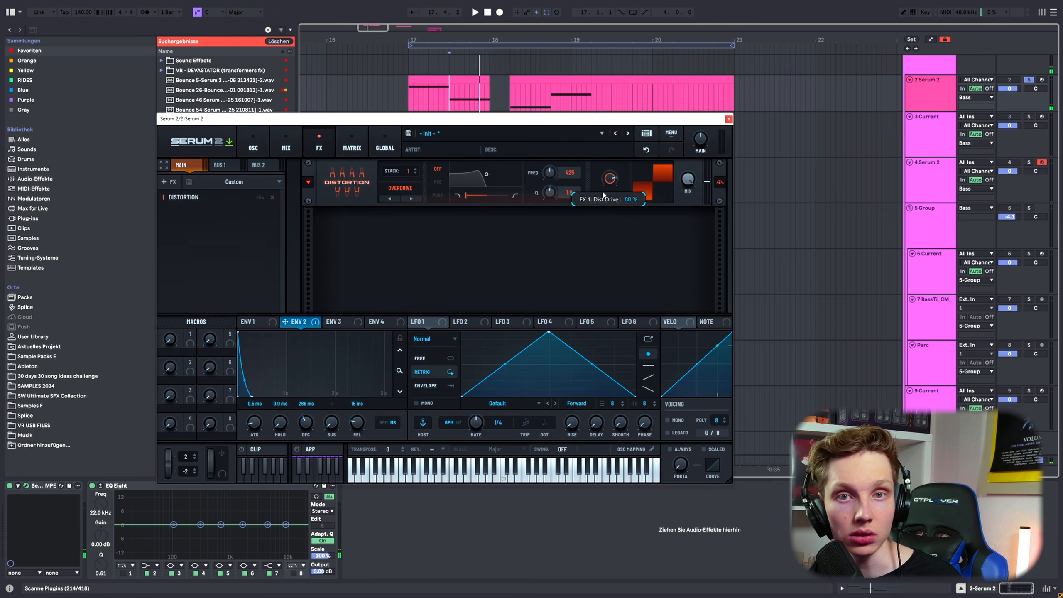
key(space)
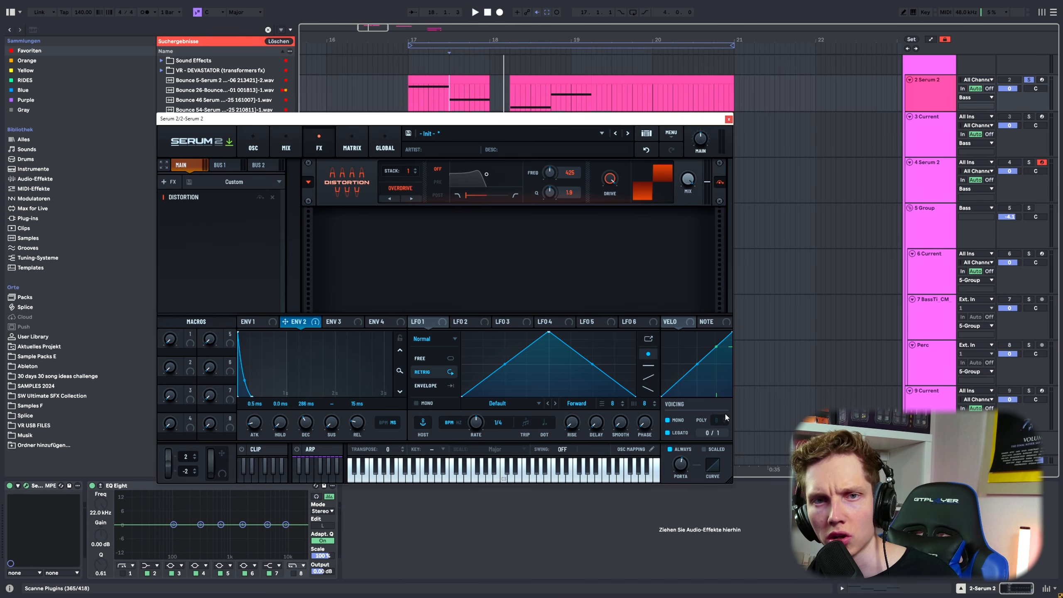
Initialize the preset and set up oscillator A with the sine wave at wavetable position 2 and Bend +/- warp
click(671, 132)
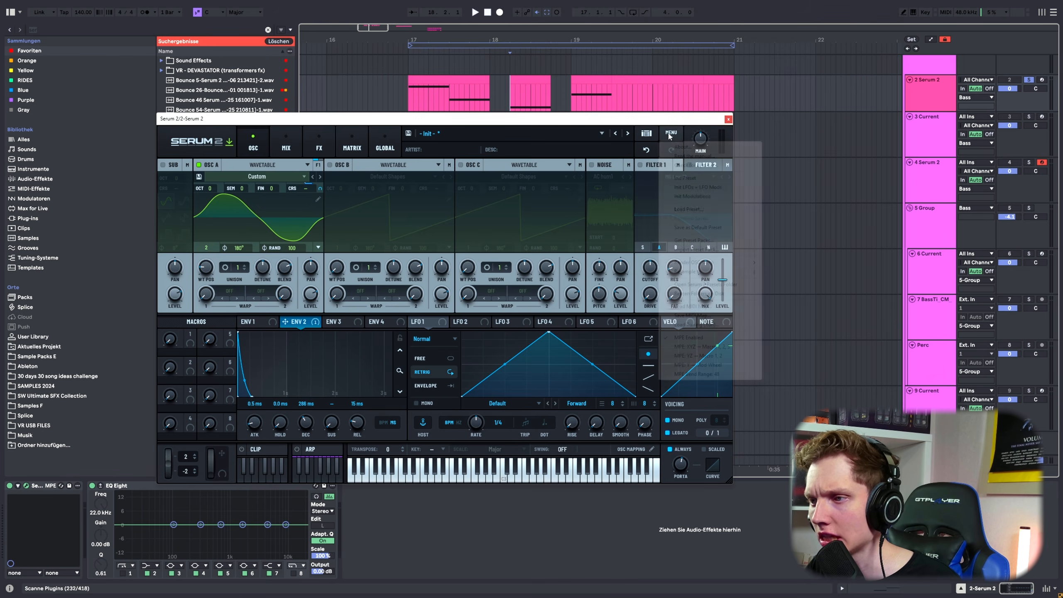
click(689, 179)
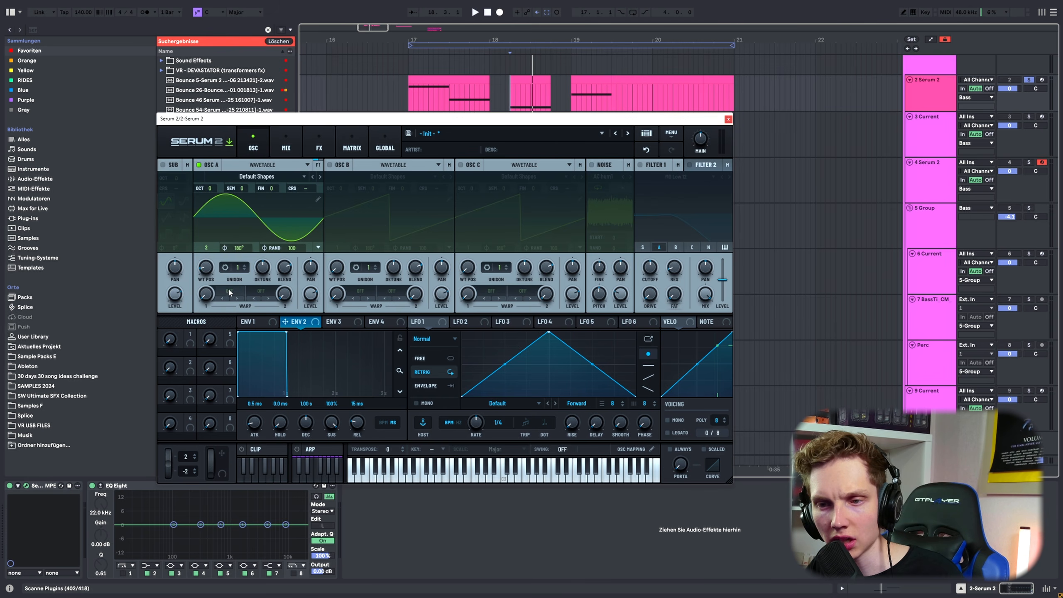
click(228, 292)
mouse_move(252, 319)
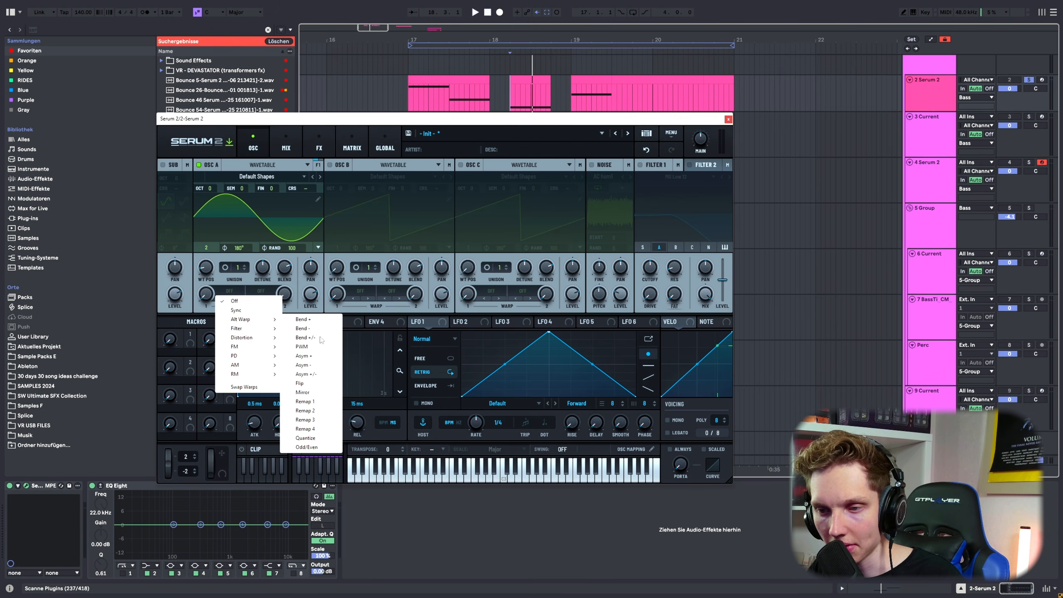
click(306, 337)
Sweep oscillator A's Bend +/- warp amount during playback to compare the bent sine with the neutral one
drag(205, 293, 202, 266)
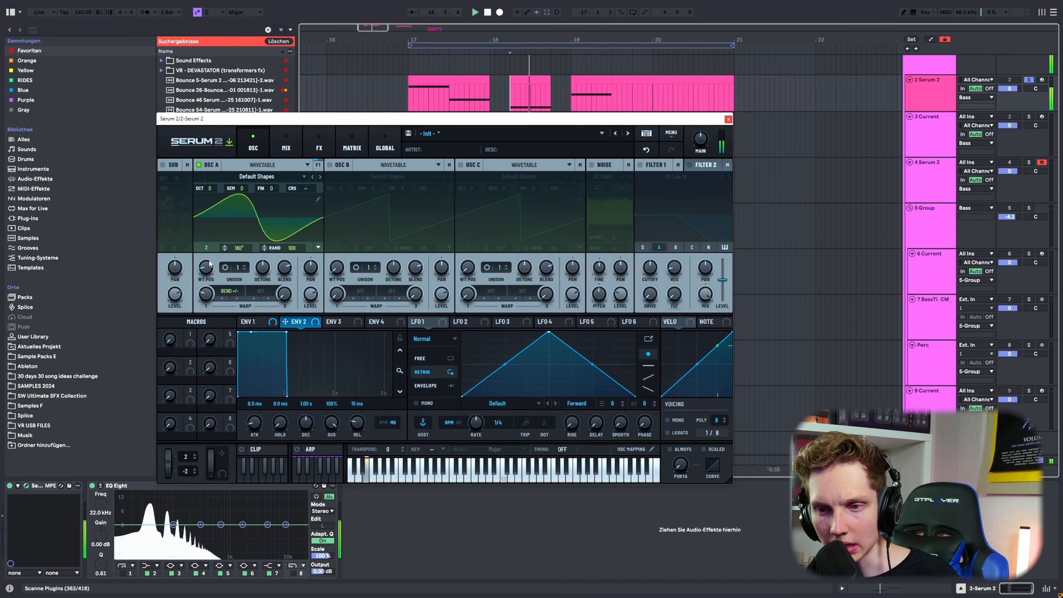
drag(206, 294, 218, 247)
key(space)
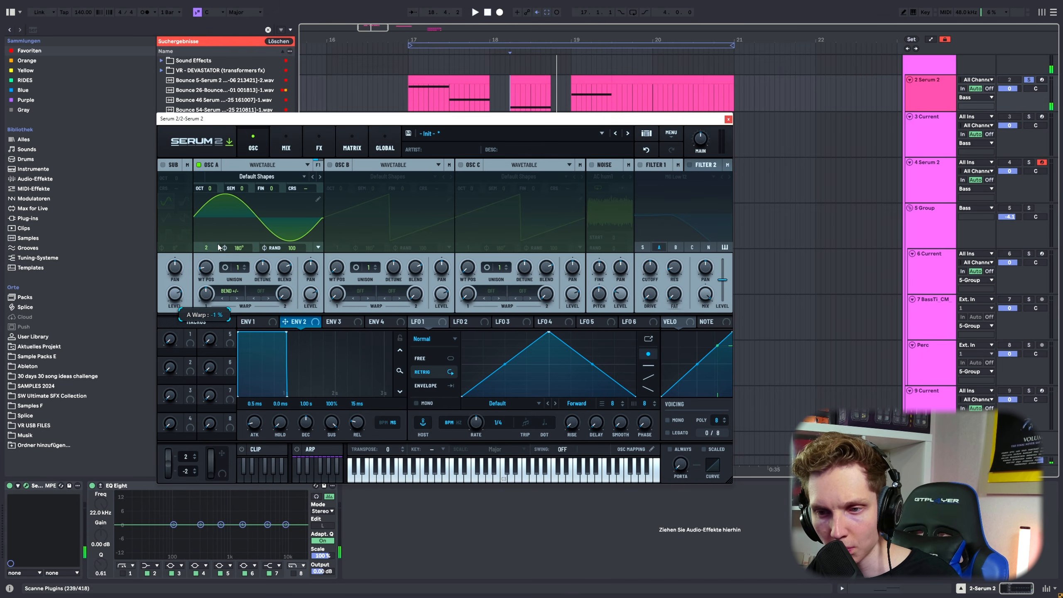
key(space)
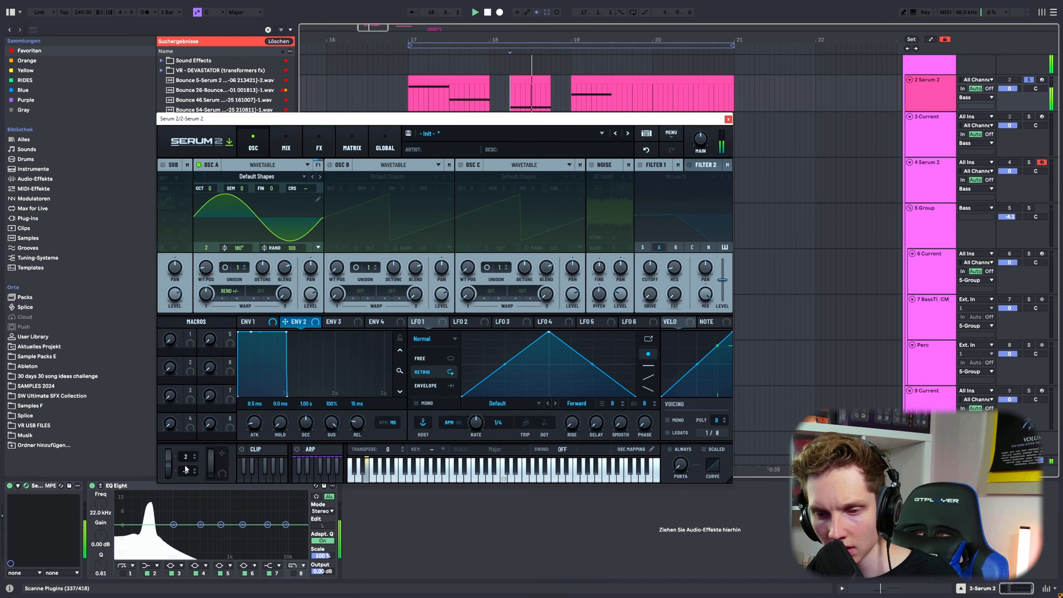
mouse_move(207, 295)
mouse_down()
mouse_move(203, 314)
mouse_move(211, 248)
mouse_move(209, 289)
mouse_up()
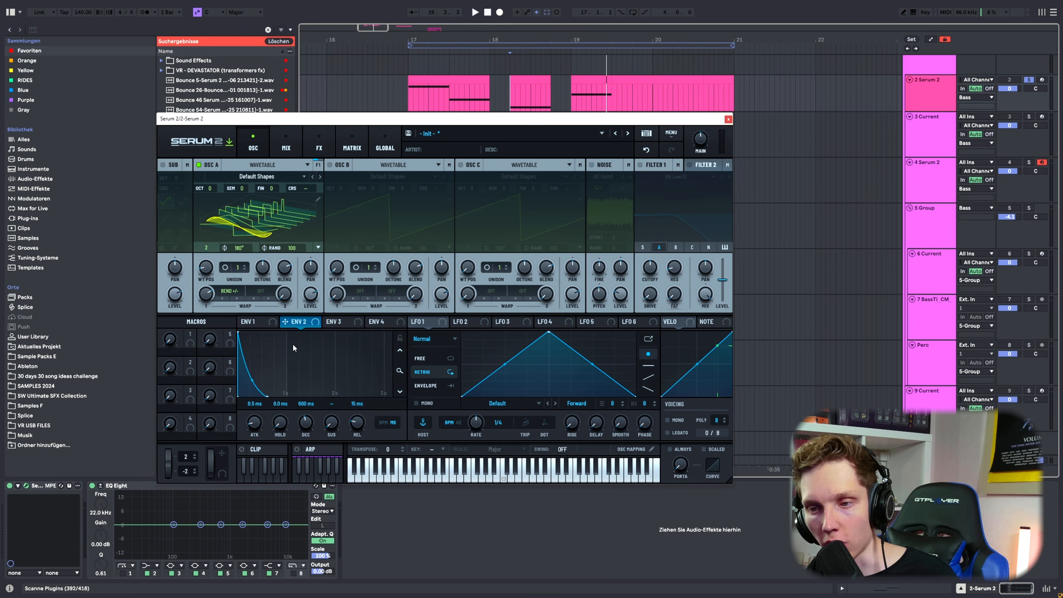
Assign envelope 2, with 600 ms decay and no sustain, to oscillator A's warp amount and audition it
drag(299, 323, 205, 294)
key(space)
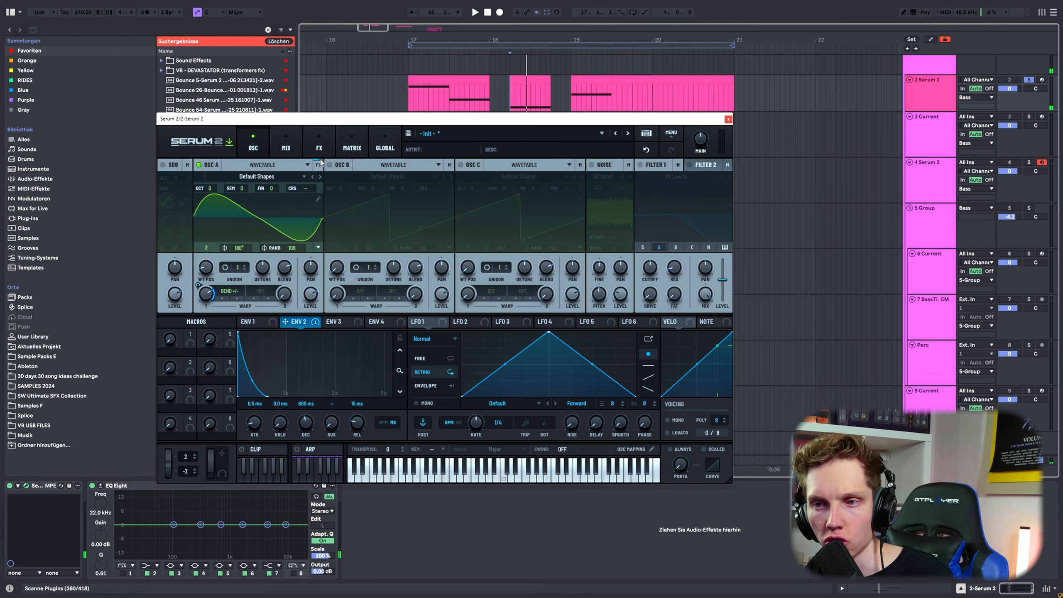
Search the plug-ins for "mbass" and load MBassador after EQ Eight on the Serum 2 track
key(ctrl+f)
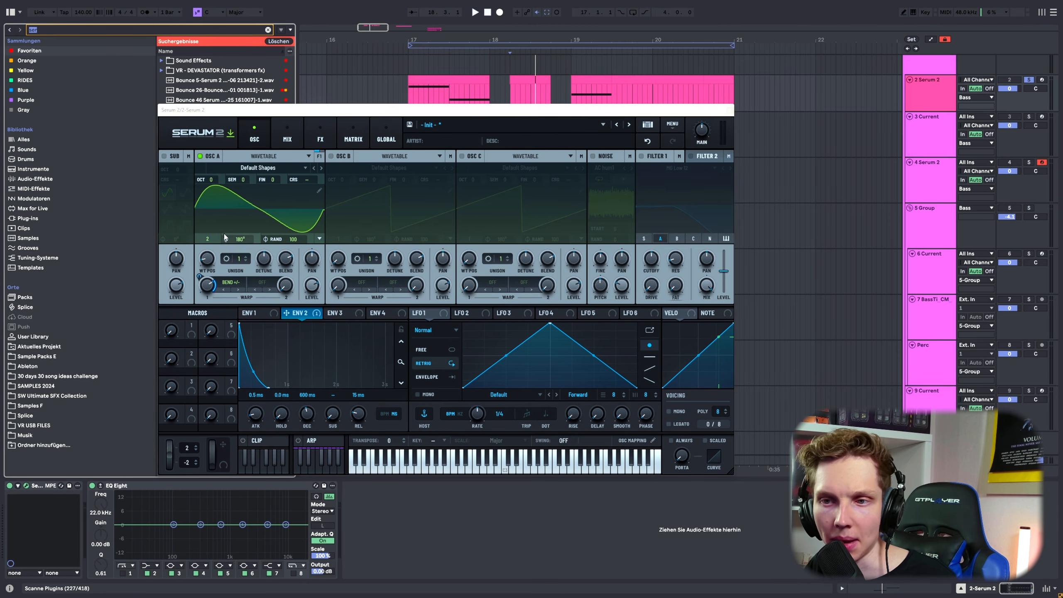
key(BackSpace)
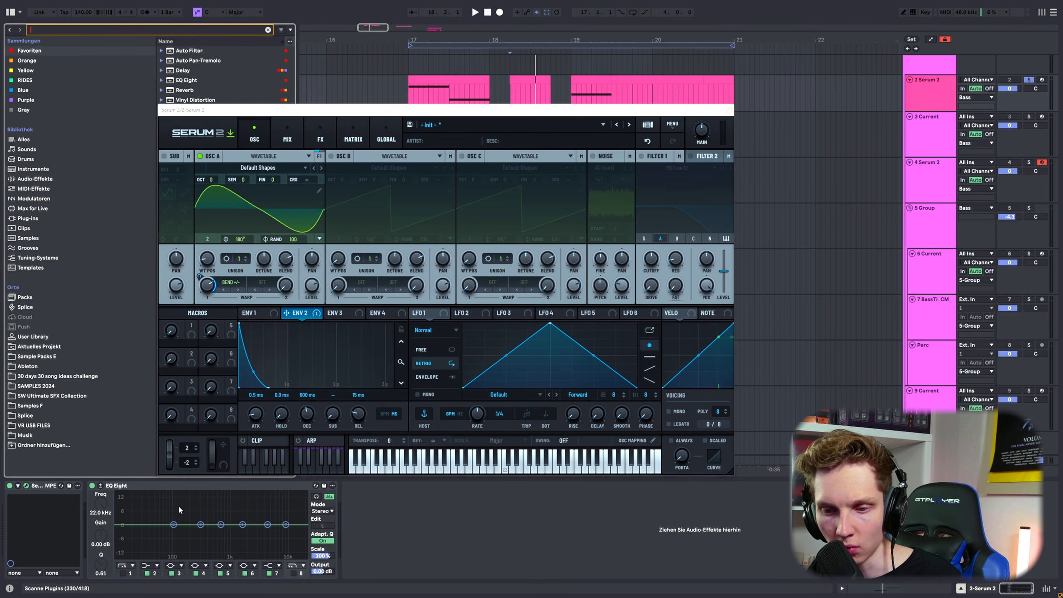
click(147, 486)
key(space)
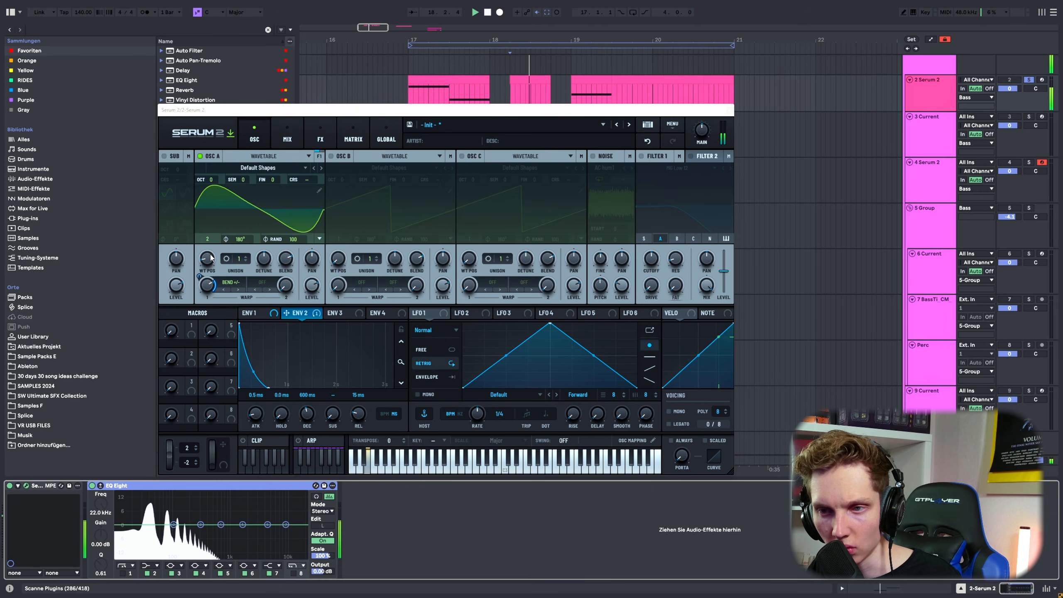
key(space)
key(ctrl+f)
text(mba)
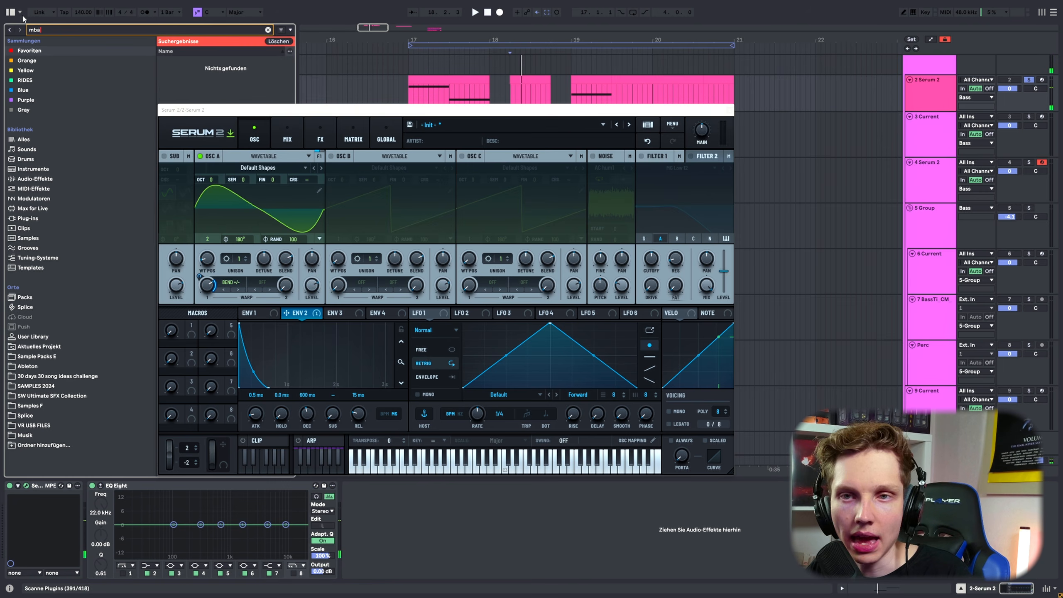
text(ss)
click(86, 218)
drag(188, 111, 190, 125)
double_click(172, 103)
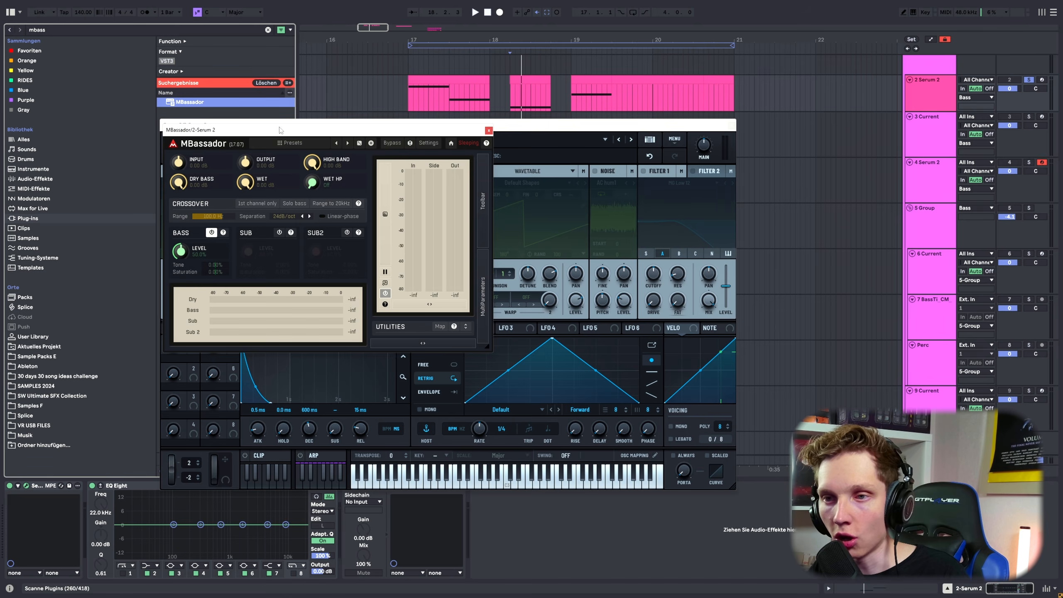
Open MBassador beside Serum 2, examine oscillator A's frame in the wavetable editor, and return to EQ Eight on the track
drag(503, 127, 497, 111)
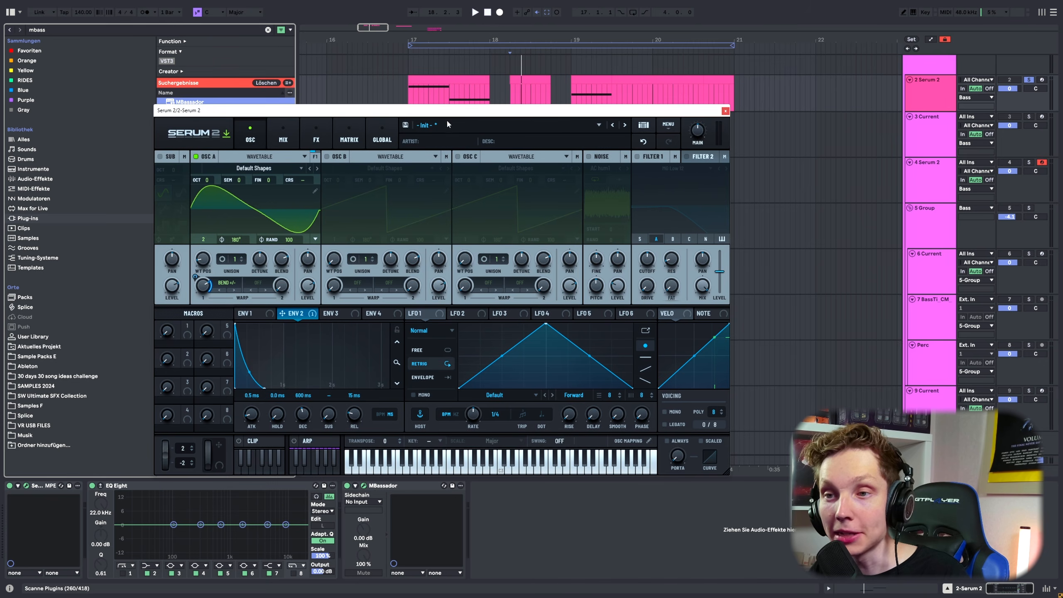
click(363, 485)
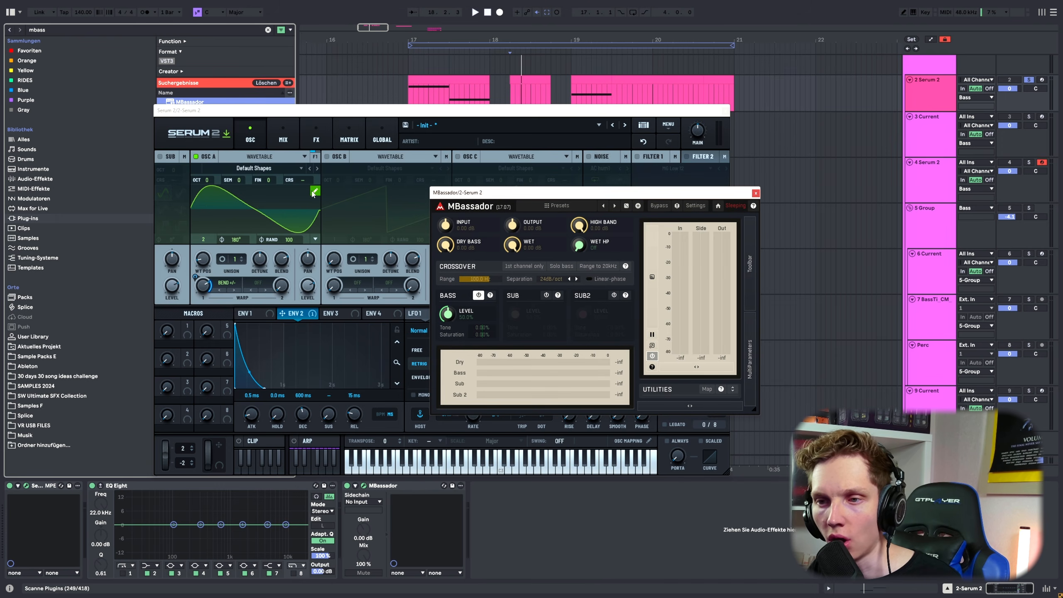
click(314, 191)
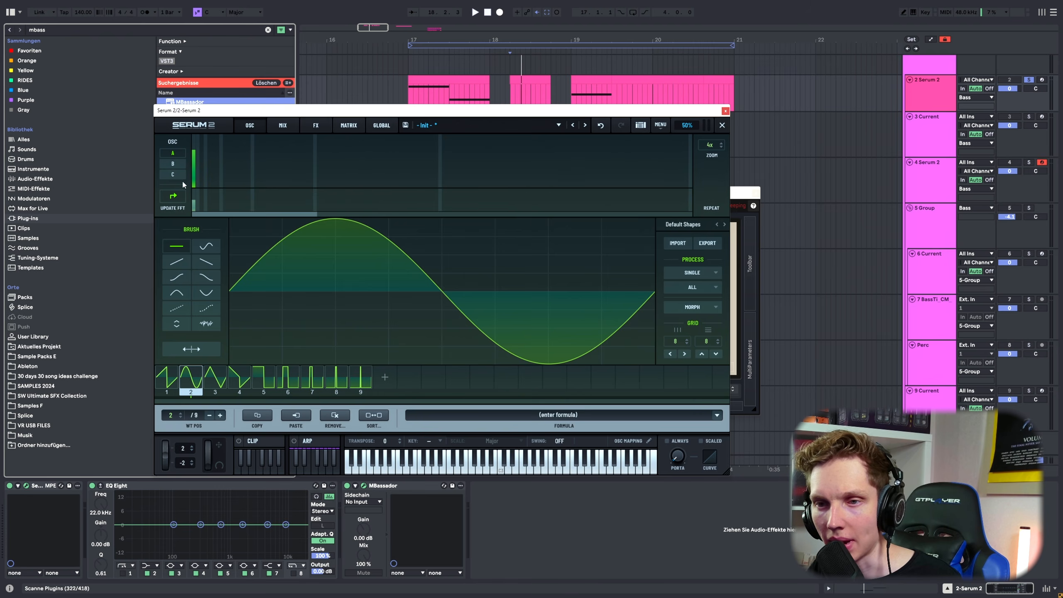
click(723, 125)
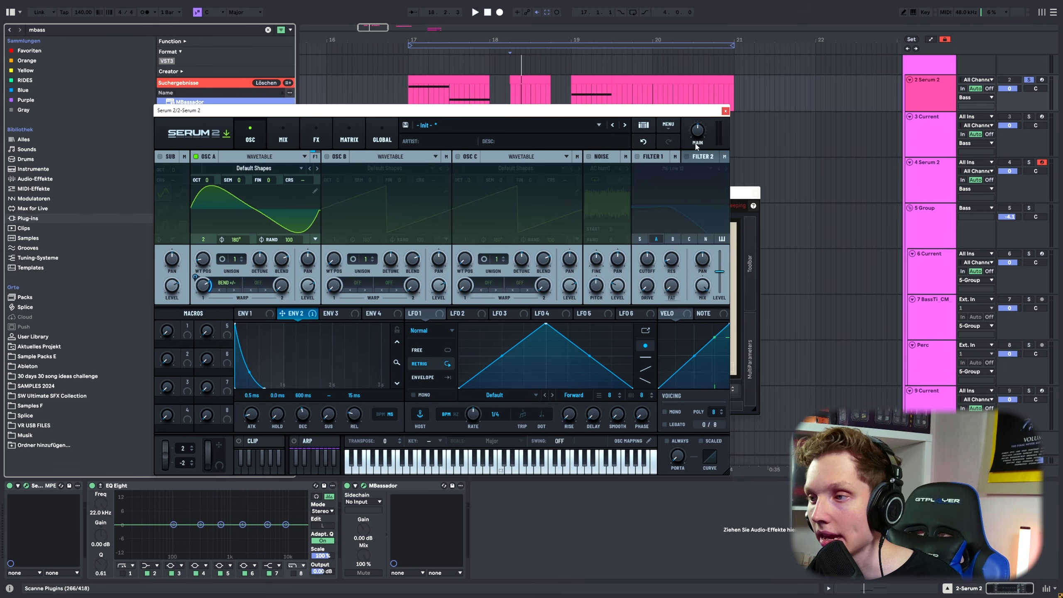
click(193, 530)
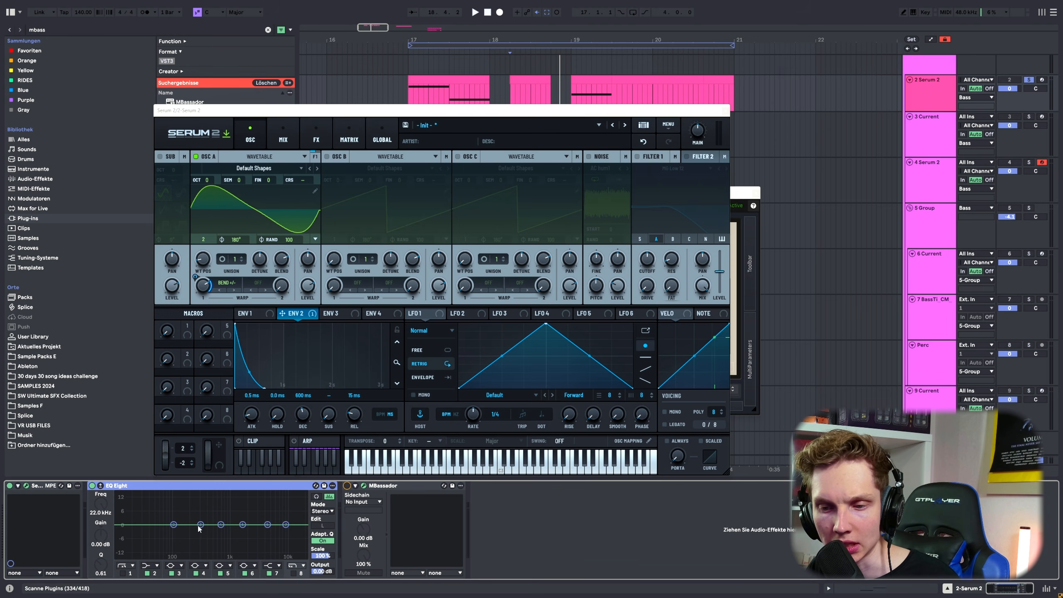
Move EQ Eight's second band to 194 Hz and place a copy of the EQ after MBassador
drag(199, 529, 189, 535)
double_click(101, 539)
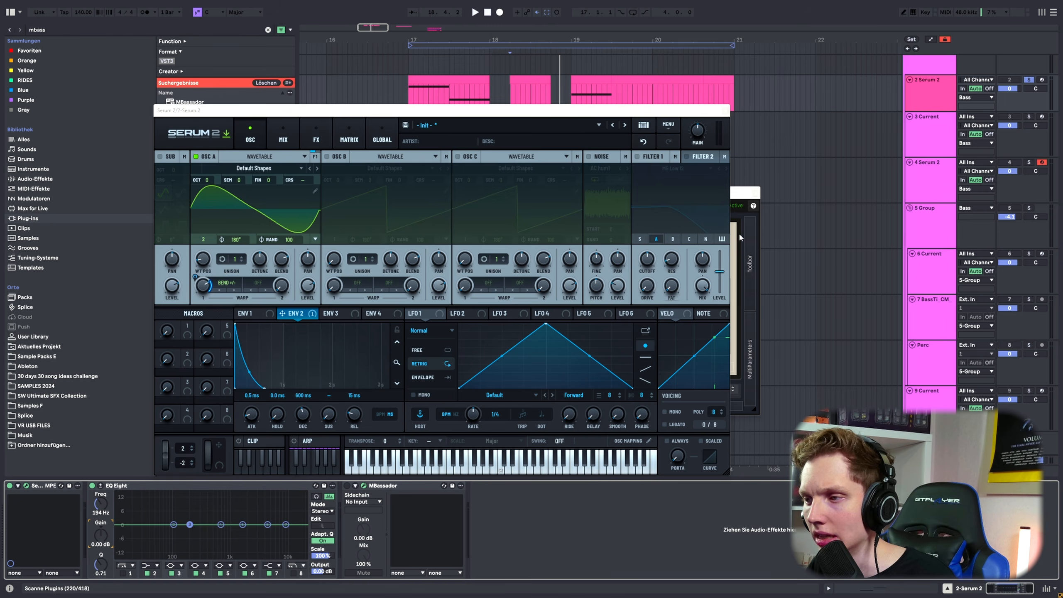
click(737, 200)
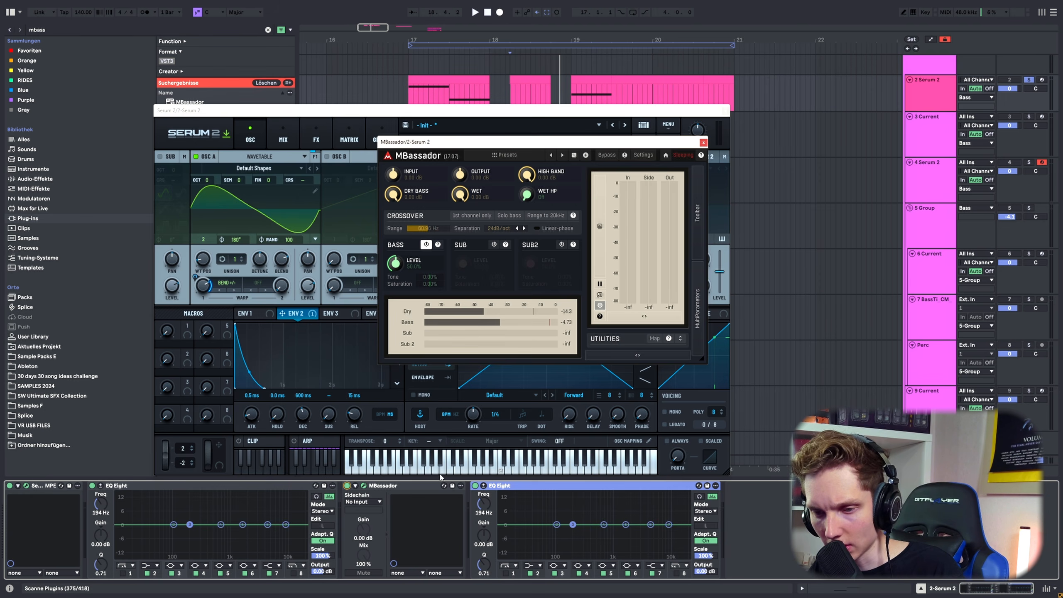
Compare the bass with MBassador bypassed during playback, moving the first EQ Eight's second band to 58.8 Hz
click(347, 485)
key(space)
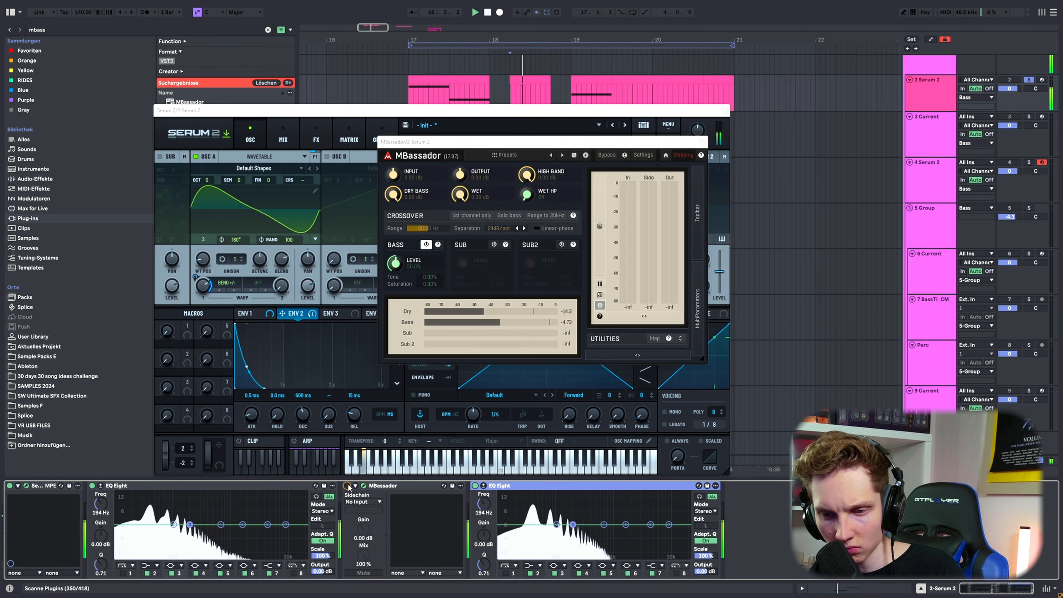
drag(190, 524, 159, 525)
drag(101, 503, 101, 502)
key(space)
key(space)
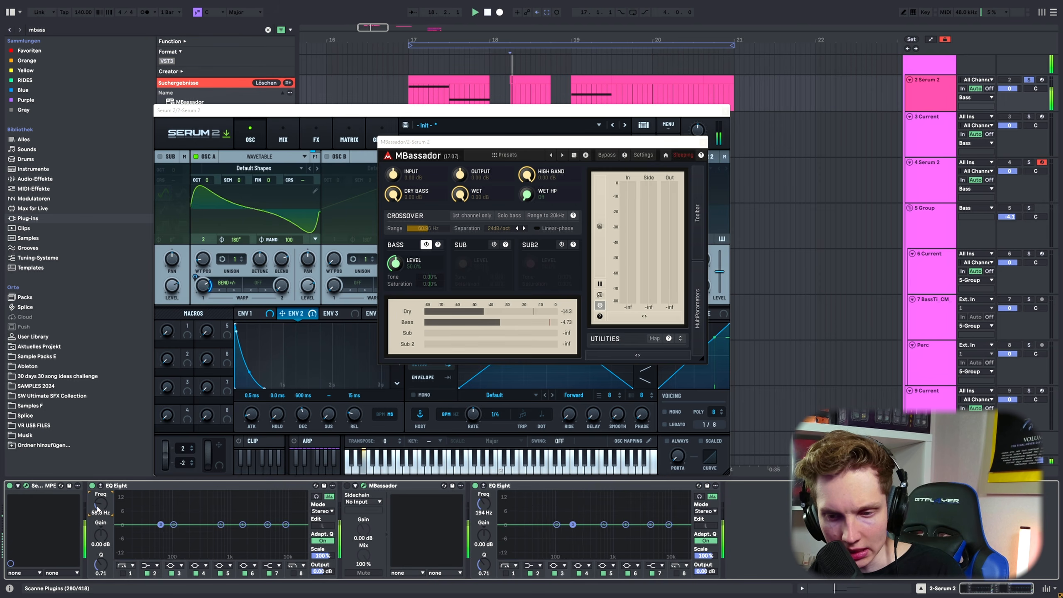
key(space)
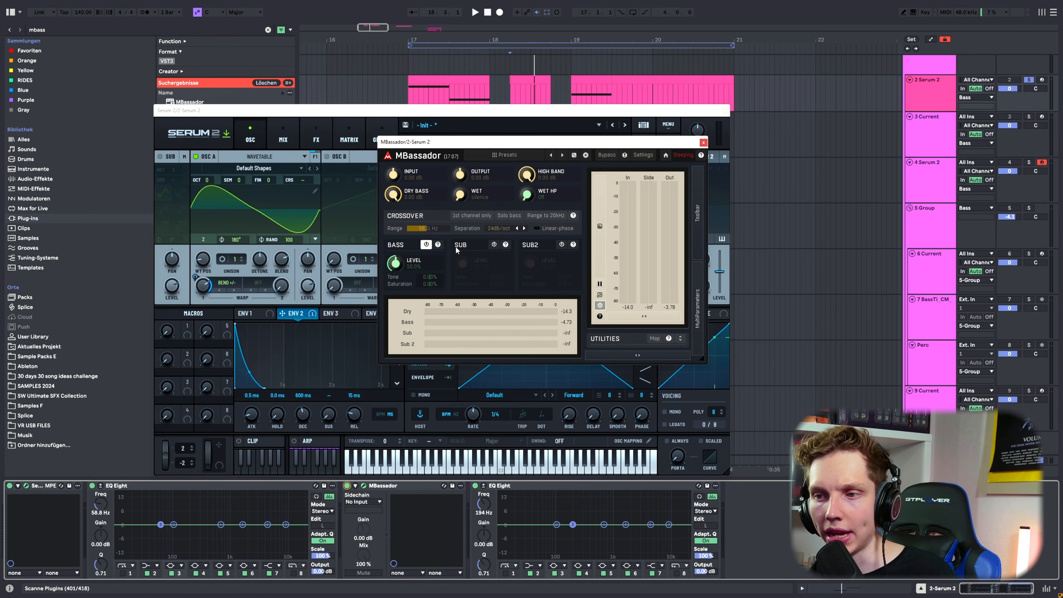
Set MBassador's Bass level to 100% and enable the linear-phase crossover
double_click(395, 263)
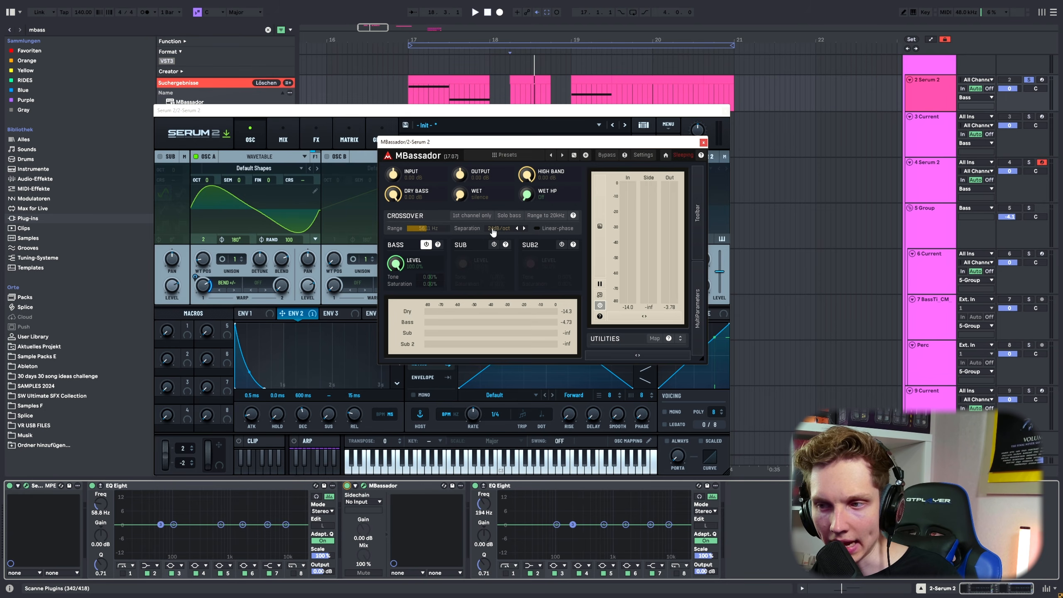
click(536, 228)
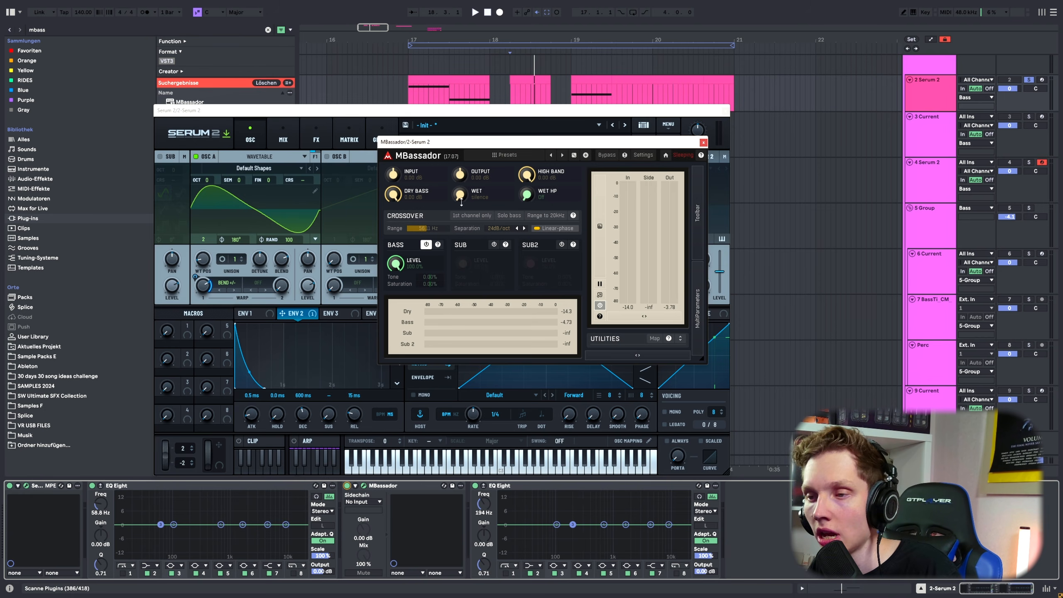
key(space)
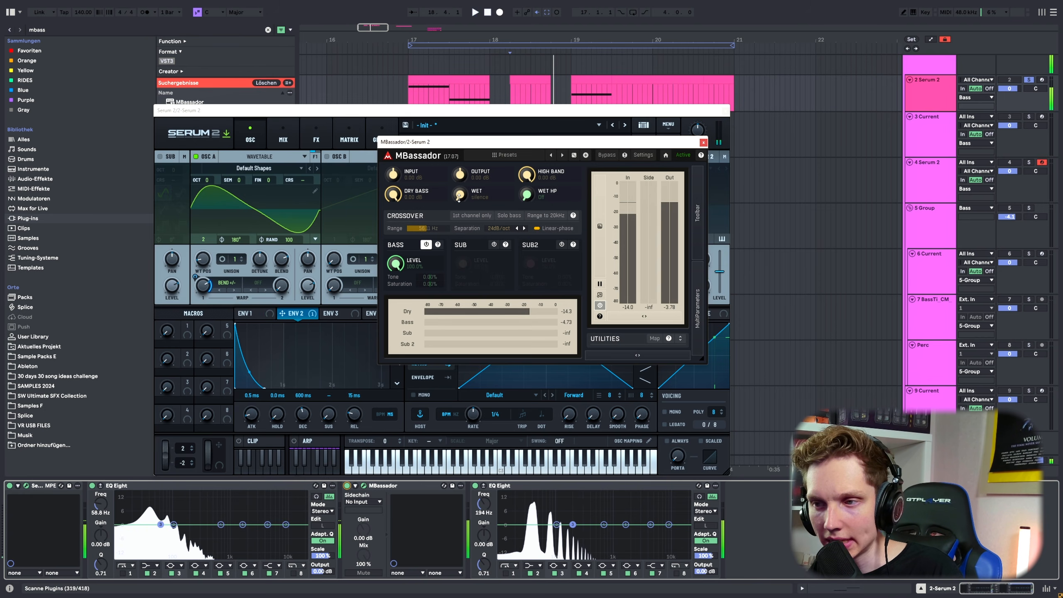
Raise MBassador's Wet level from silence, settle it at -4.5 dB, and audition the added harmonics on the second EQ Eight
drag(459, 197, 460, 157)
key(space)
key(space)
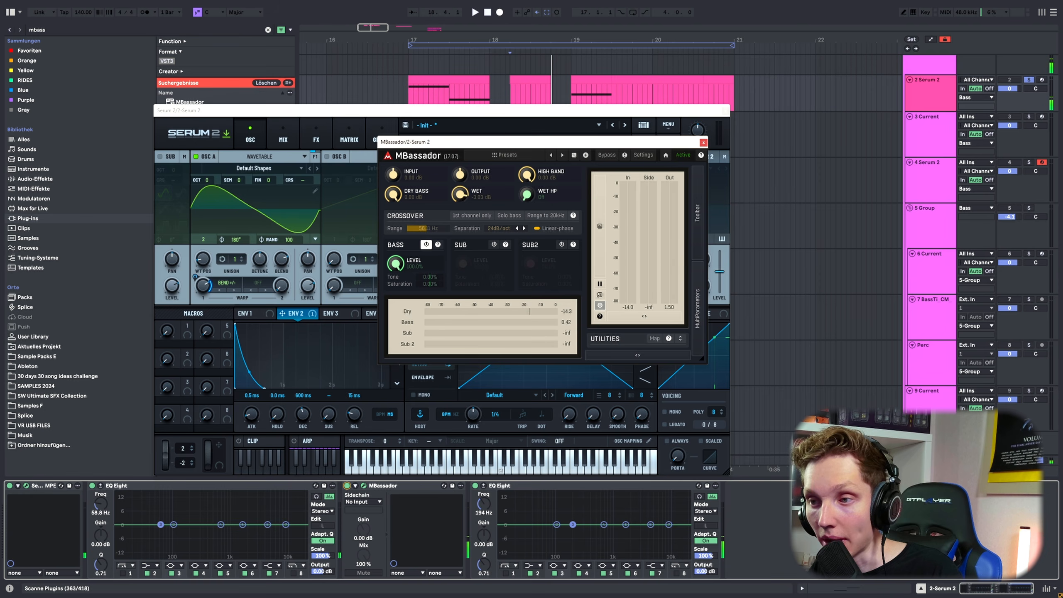
key(space)
drag(460, 195, 460, 200)
key(space)
key(space)
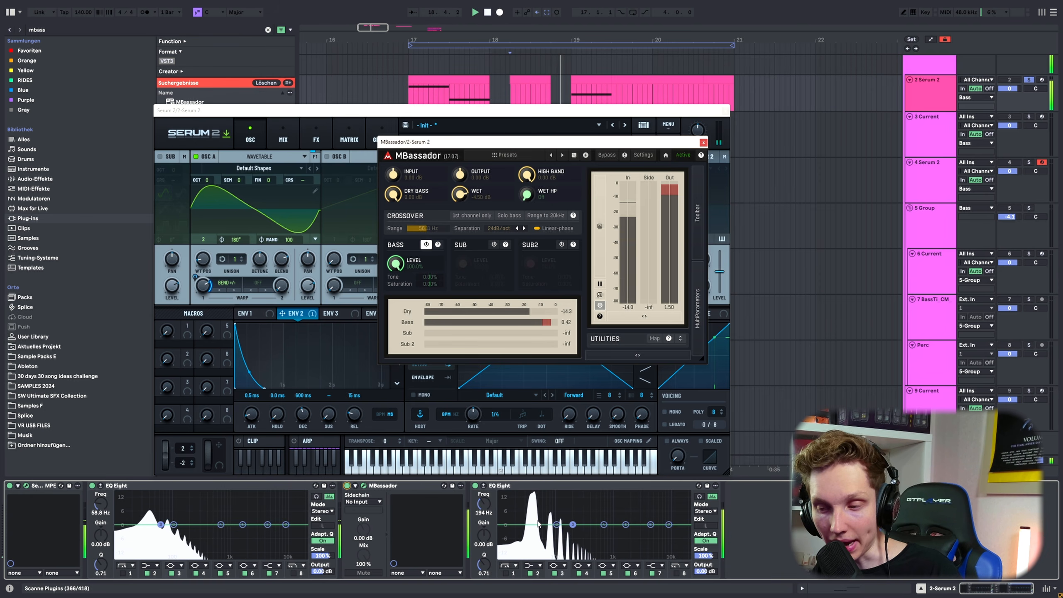
key(space)
key(space)
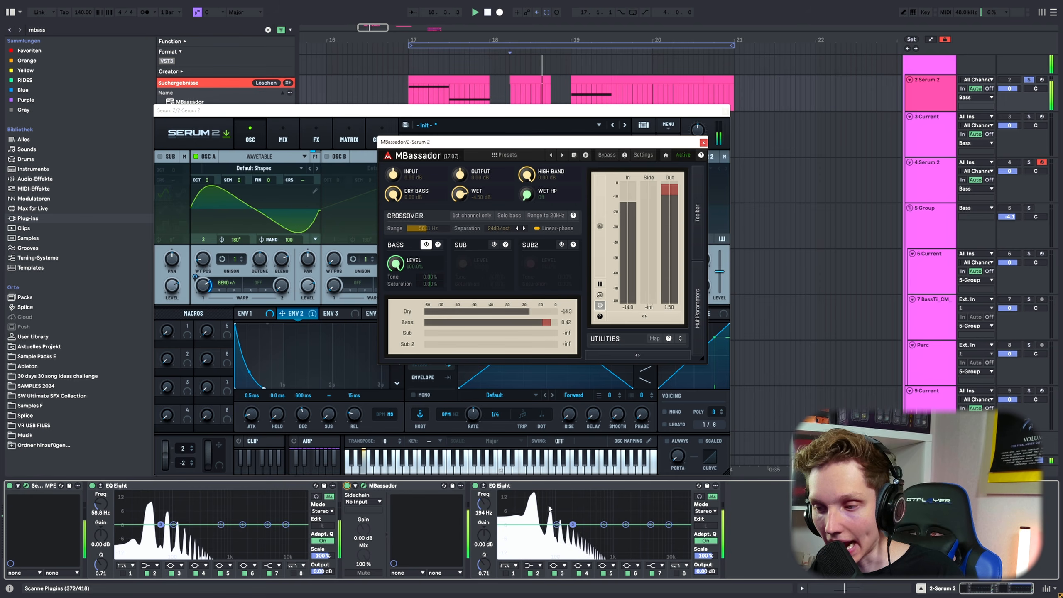
key(space)
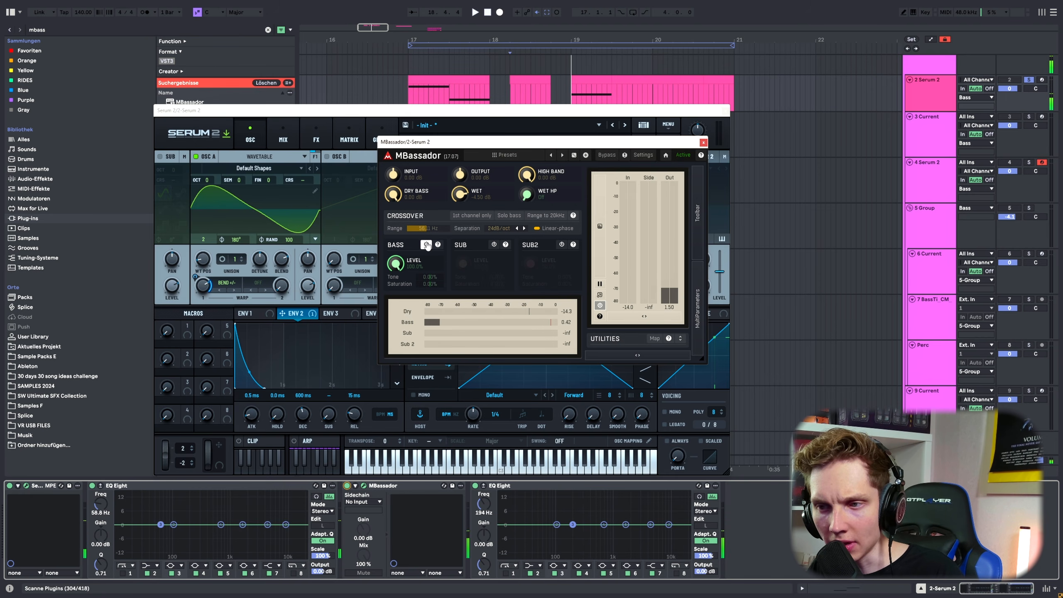
key(space)
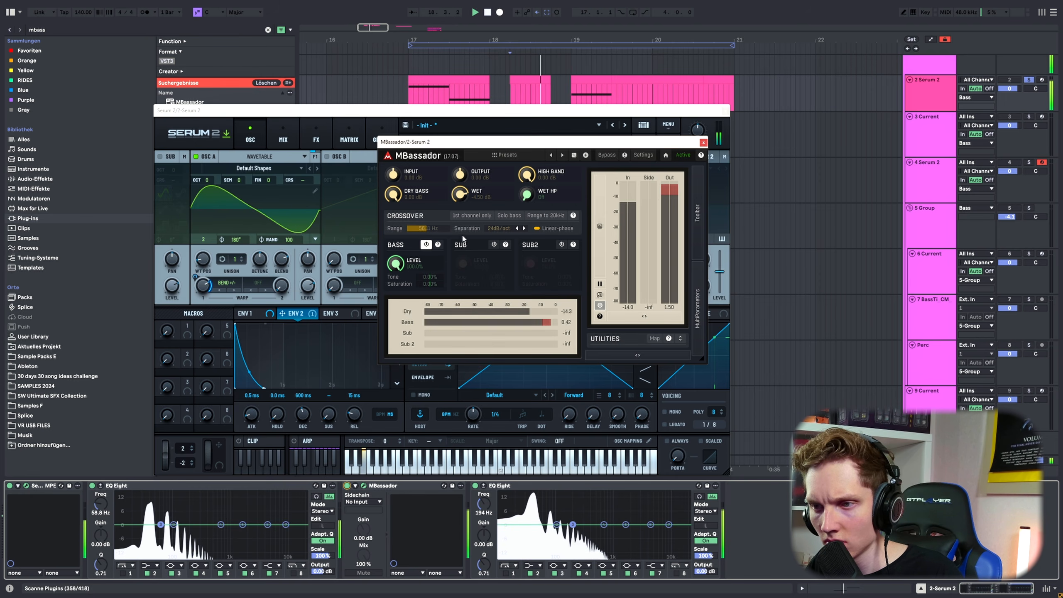
Sweep MBassador's crossover range upward and back down during playback to compare the resulting harmonics
drag(446, 229, 452, 230)
key(space)
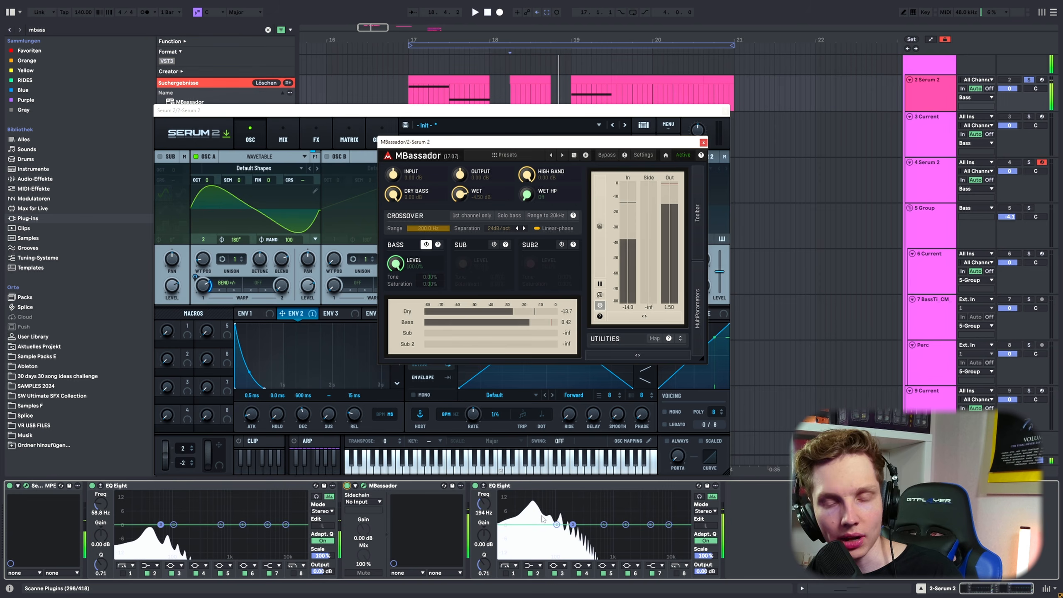
key(space)
key(space)
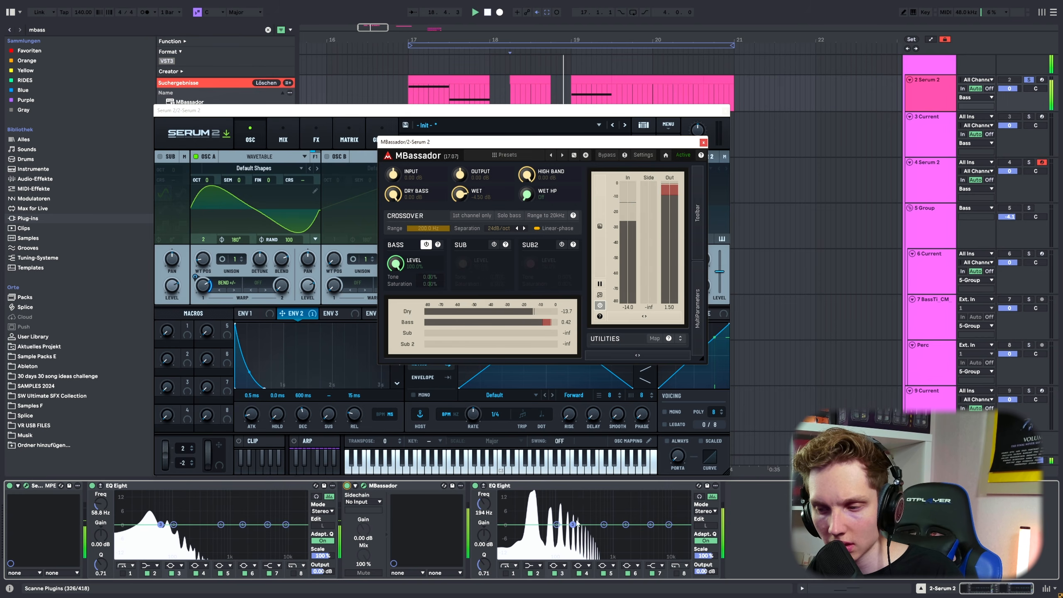
key(space)
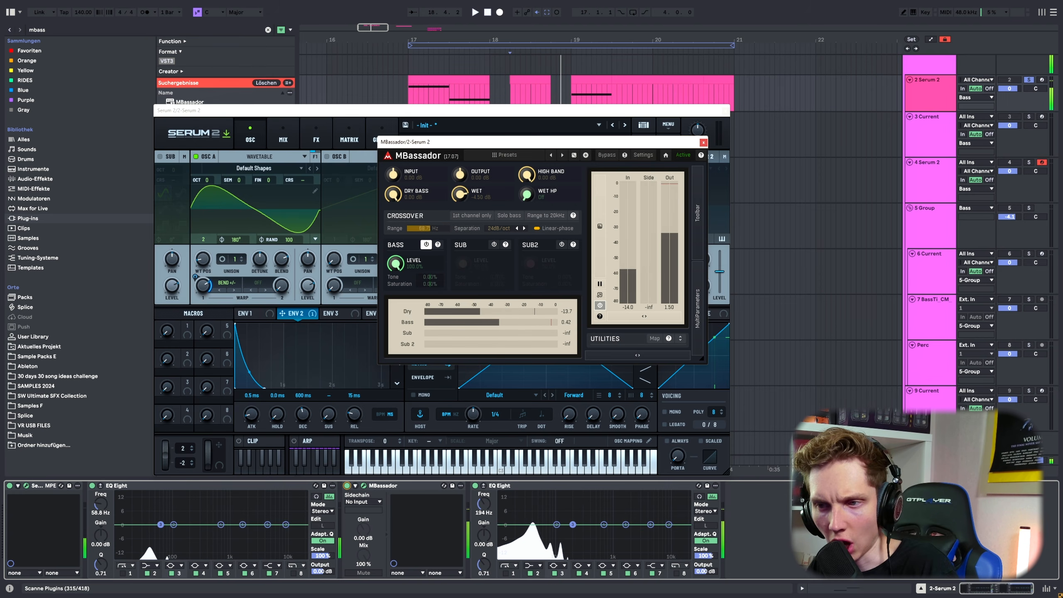
key(space)
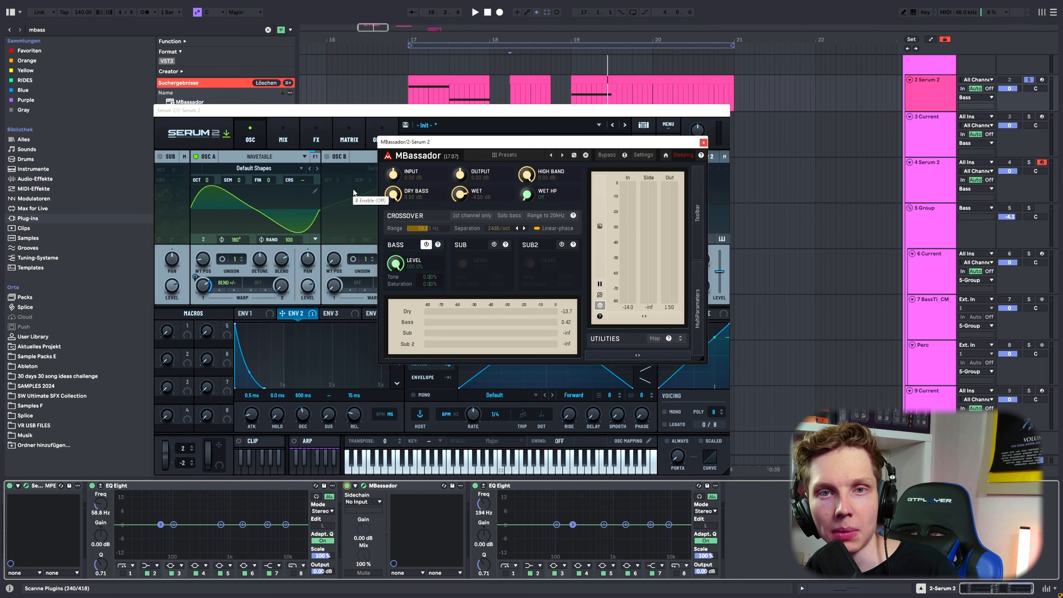
key(space)
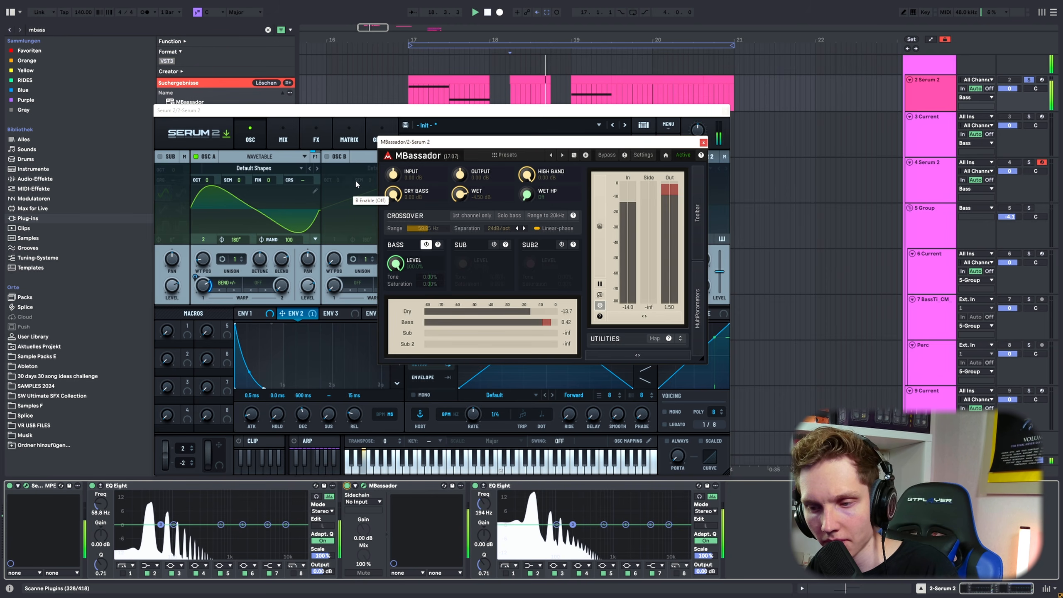
Close MBassador and, in the Current synth on track 3, switch off oscillator A and enable the Sub generator
click(703, 143)
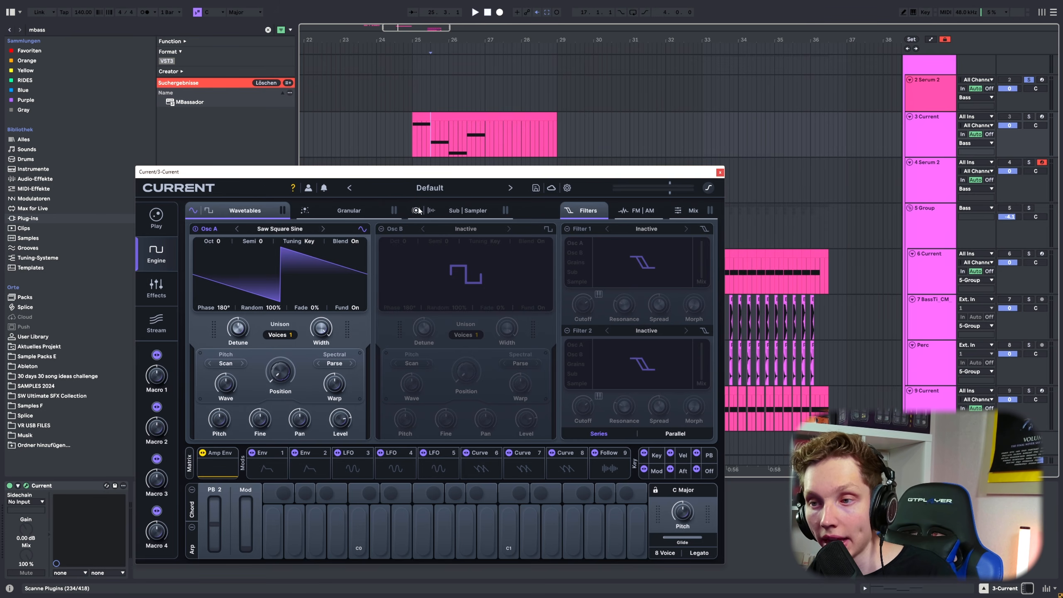
click(193, 211)
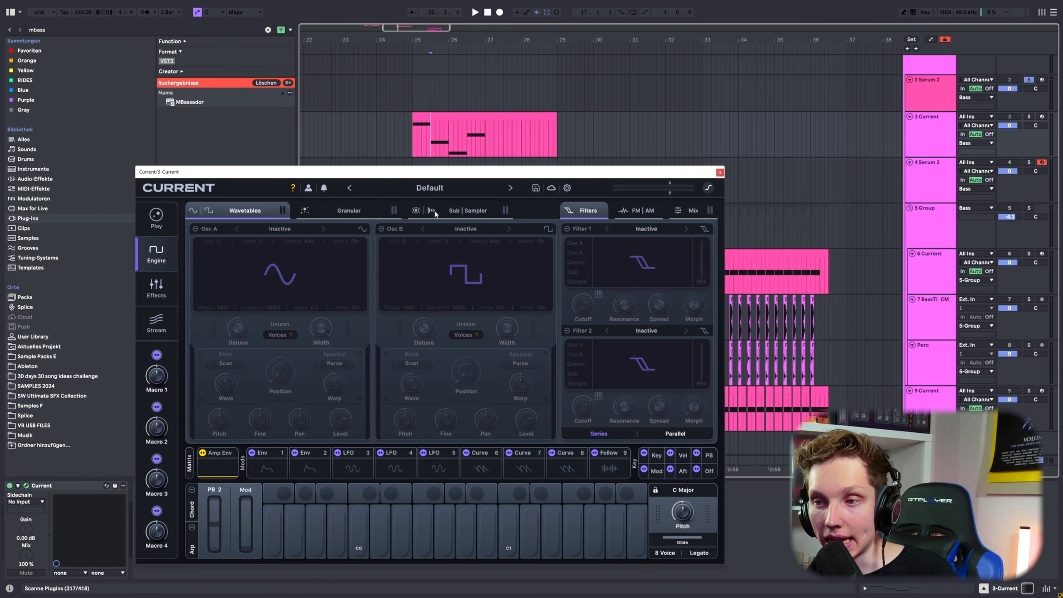
click(456, 210)
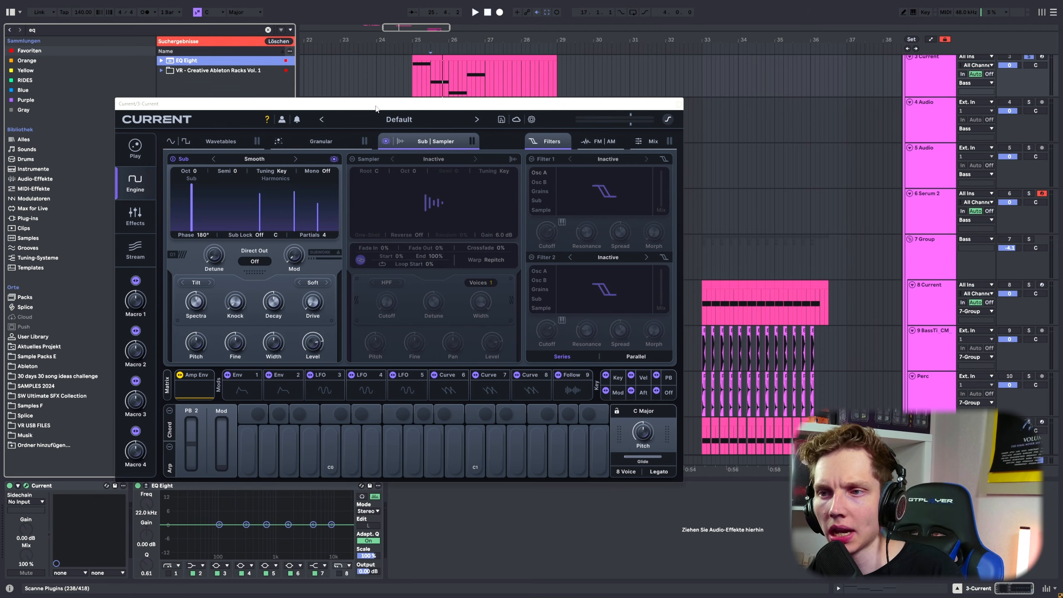
Lower the Sub generator's harmonics level to -∞ dB and restore it to 0 dB
click(376, 108)
key(space)
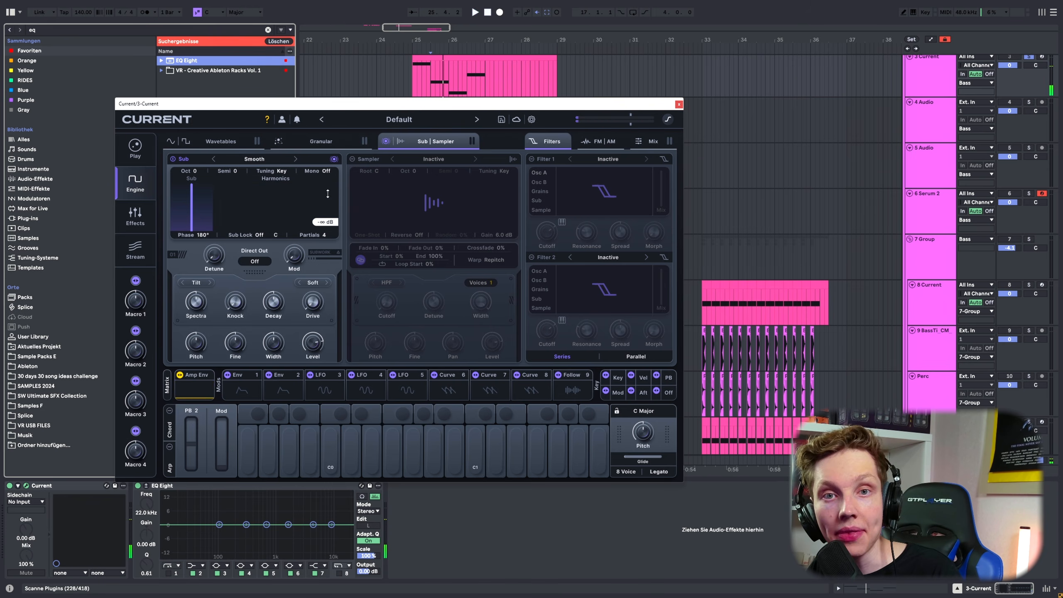
drag(301, 214, 306, 168)
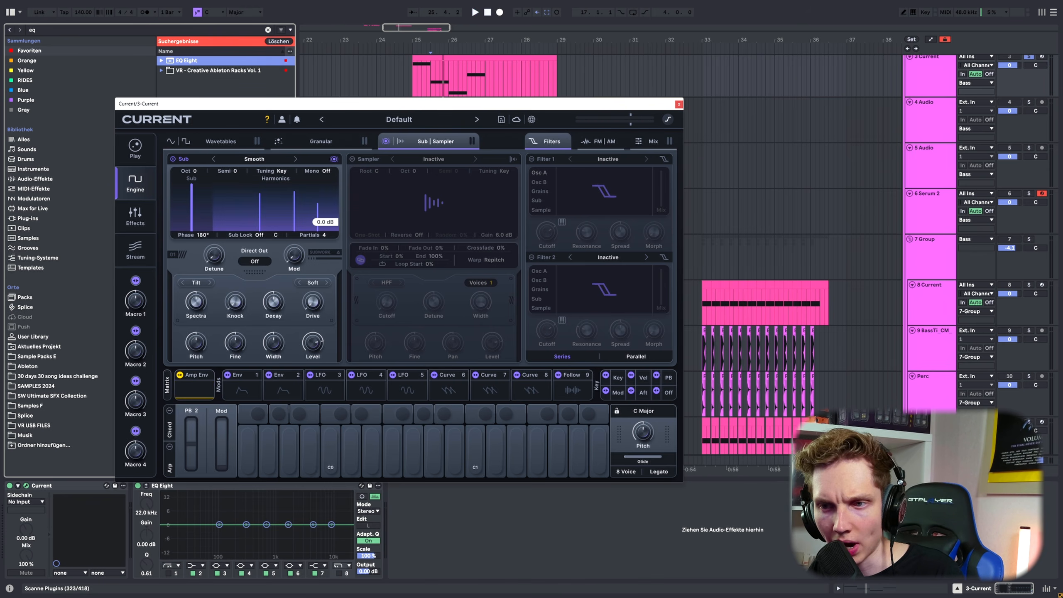
Reduce the Sub generator's partials to 1 and audition the plain sine on EQ Eight's spectrum
key(space)
key(space)
key(space)
key(space)
key(space)
drag(330, 237, 331, 216)
key(space)
key(space)
key(space)
key(space)
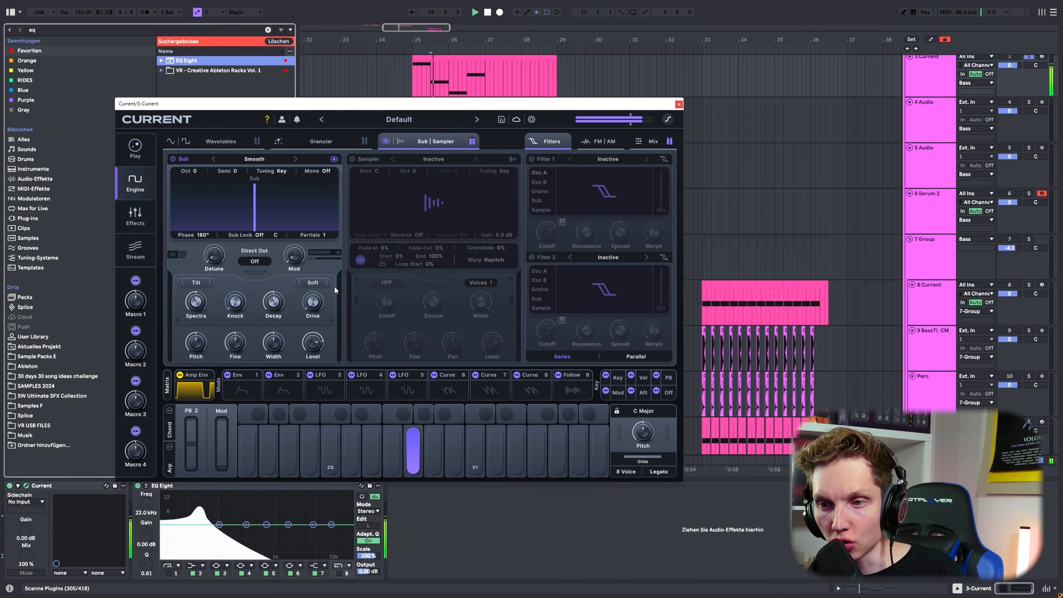
Set the Sub generator's partials to 2 and audition the bass with one added harmonic
drag(327, 235, 307, 320)
key(space)
key(space)
key(space)
key(space)
key(space)
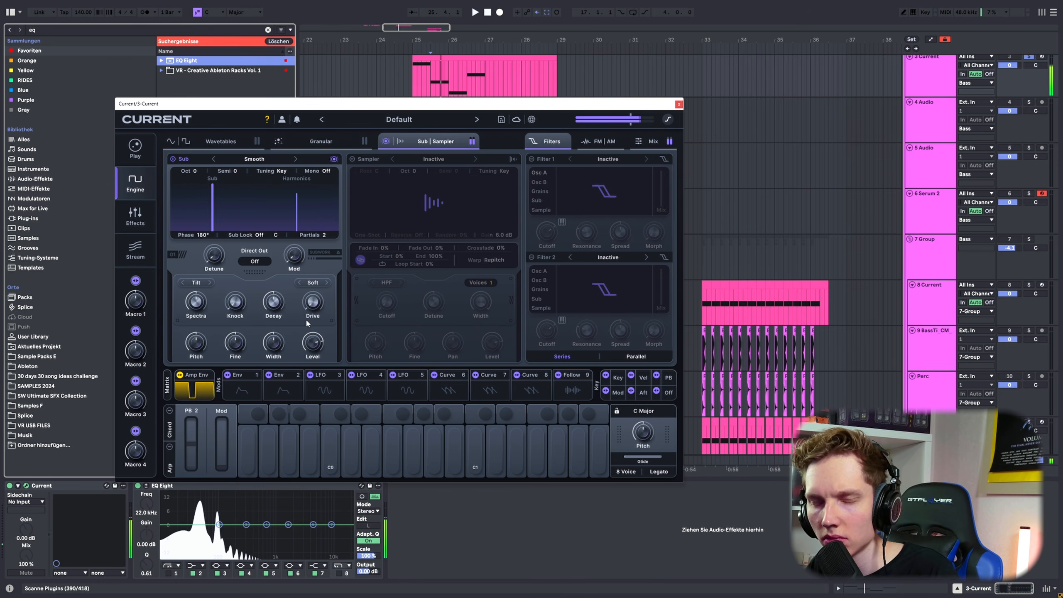
Raise the Sub generator's partials to 3 and on to 4, auditioning the richer bass
drag(320, 235, 319, 220)
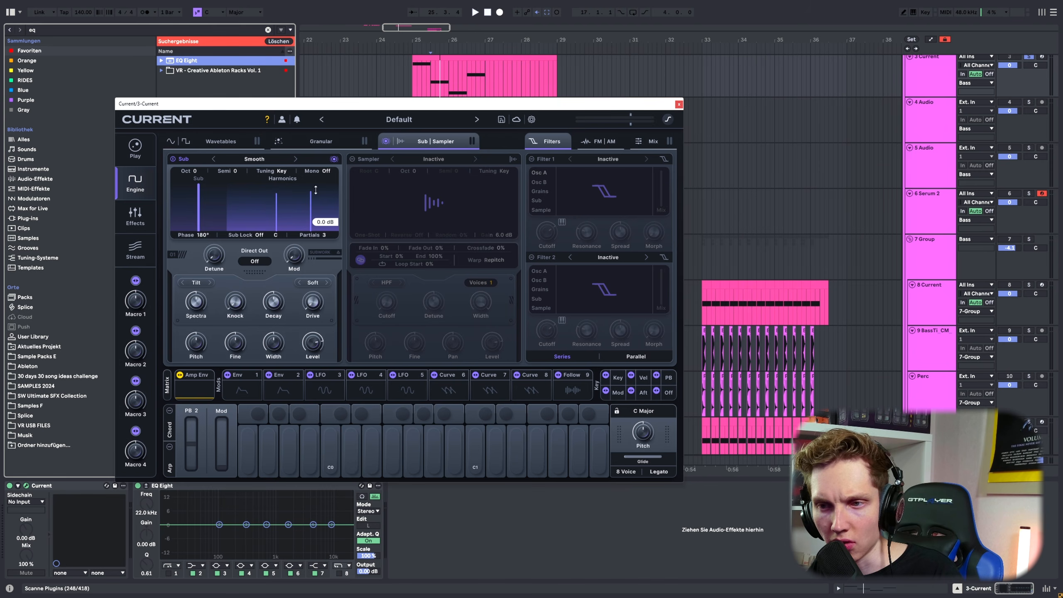
key(space)
key(space)
mouse_move(320, 235)
mouse_down()
mouse_move(334, 184)
mouse_move(340, 242)
mouse_up()
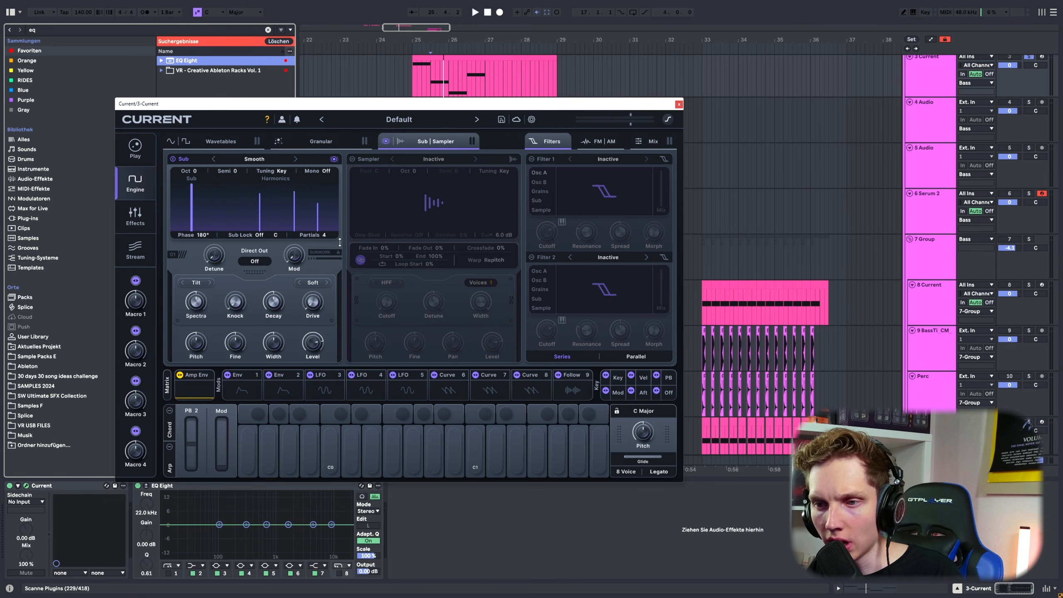
key(space)
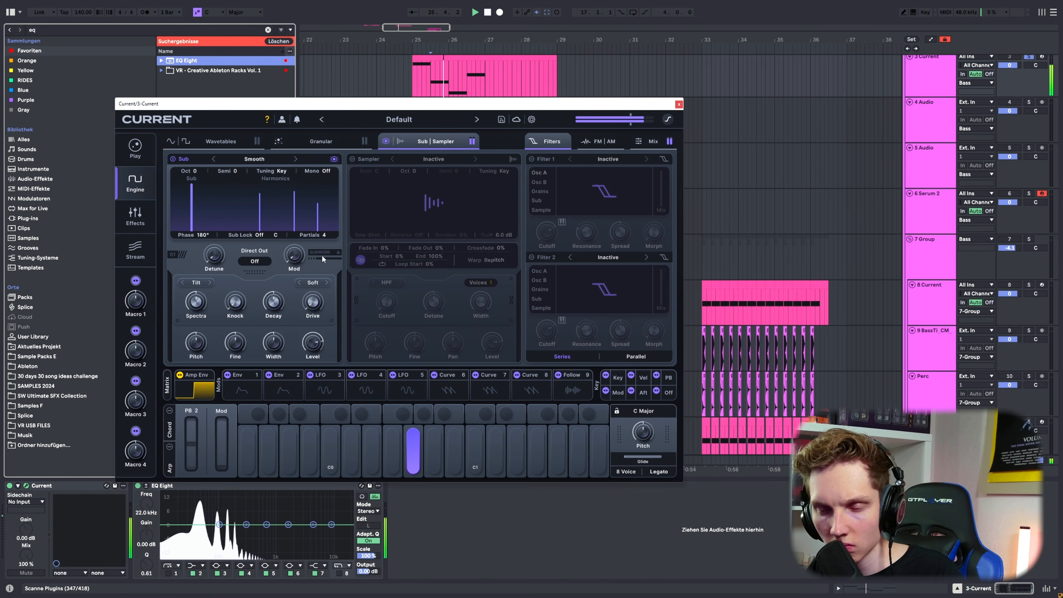
Sweep the Sub generator's Spectra tilt up to 43% and back toward the lower harmonics while auditioning the bass
mouse_move(196, 301)
mouse_down()
mouse_move(191, 331)
mouse_move(203, 285)
mouse_up()
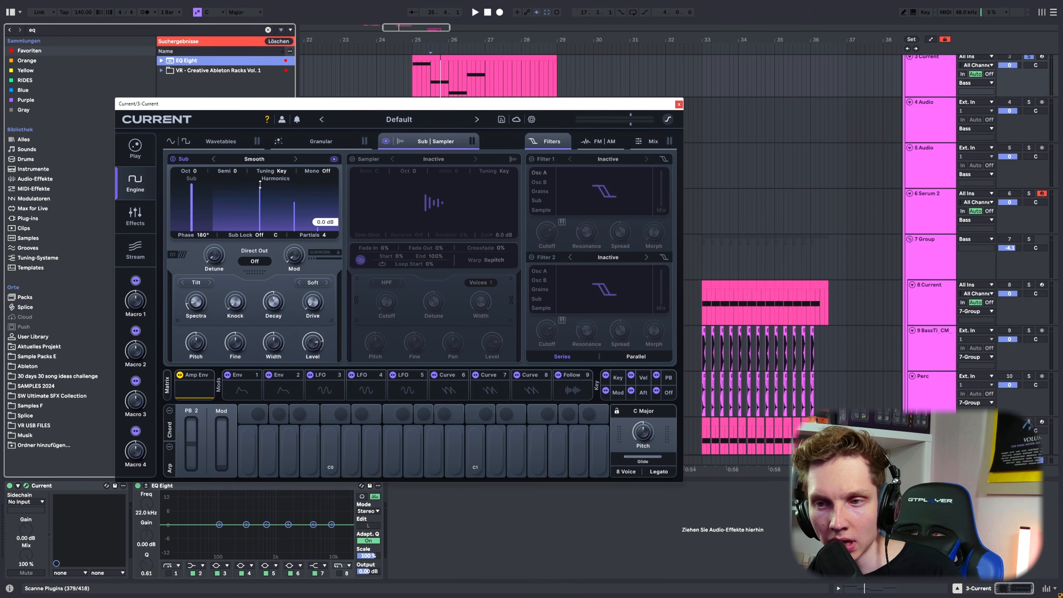
key(space)
drag(196, 302, 200, 244)
key(space)
key(space)
key(space)
key(space)
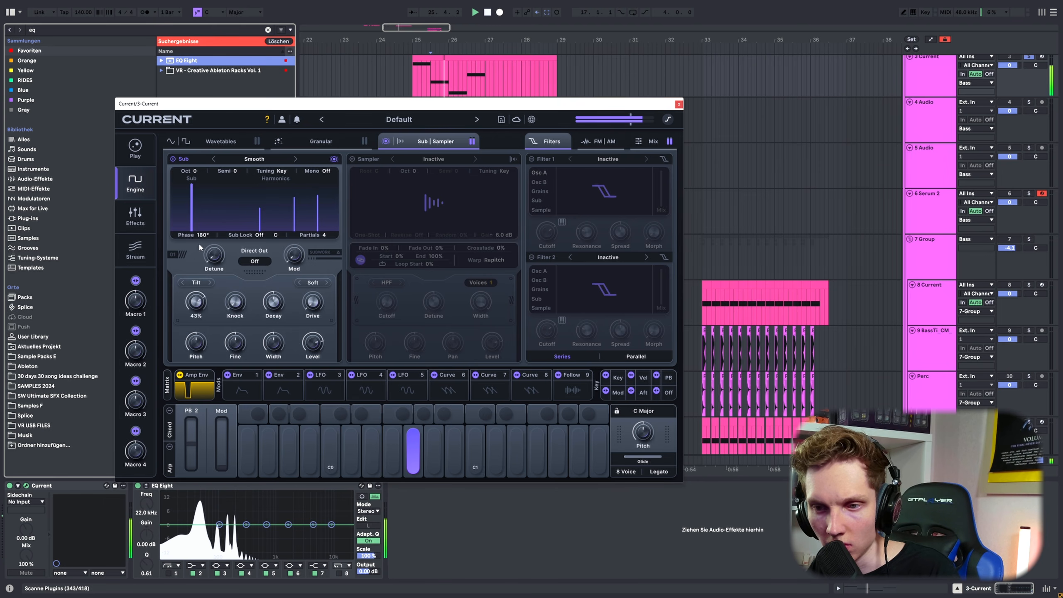
key(space)
key(space)
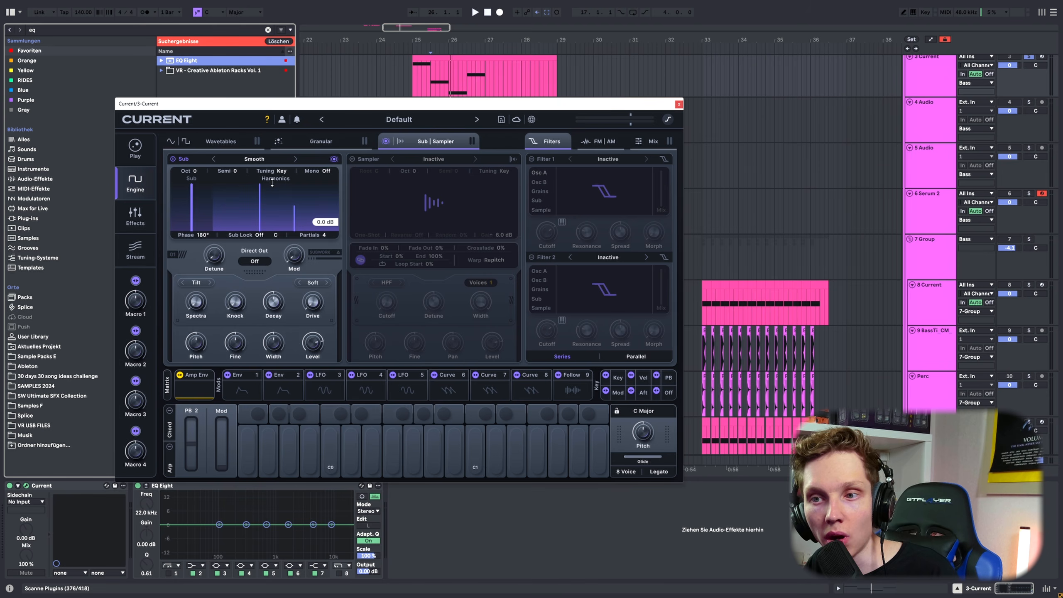
Lower the Sub generator's harmonics level to -21.1 dB, raise it back to 0 dB, and audition the difference
drag(272, 183, 272, 200)
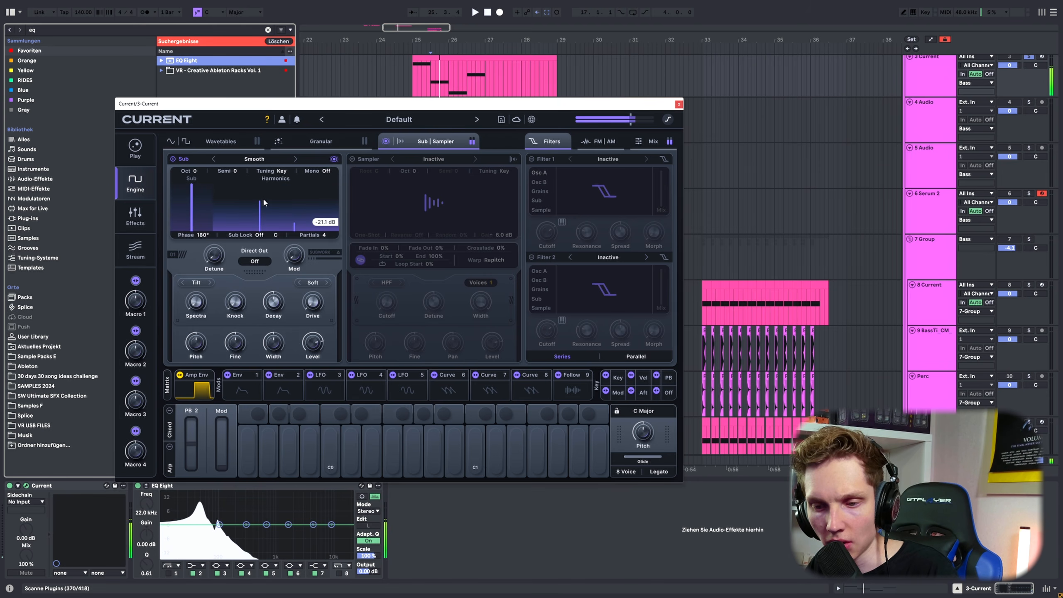
mouse_move(263, 198)
mouse_down()
mouse_move(294, 210)
mouse_move(261, 204)
mouse_move(281, 177)
mouse_up()
key(space)
key(space)
key(space)
key(space)
key(space)
key(space)
key(space)
key(space)
key(space)
key(space)
key(space)
key(space)
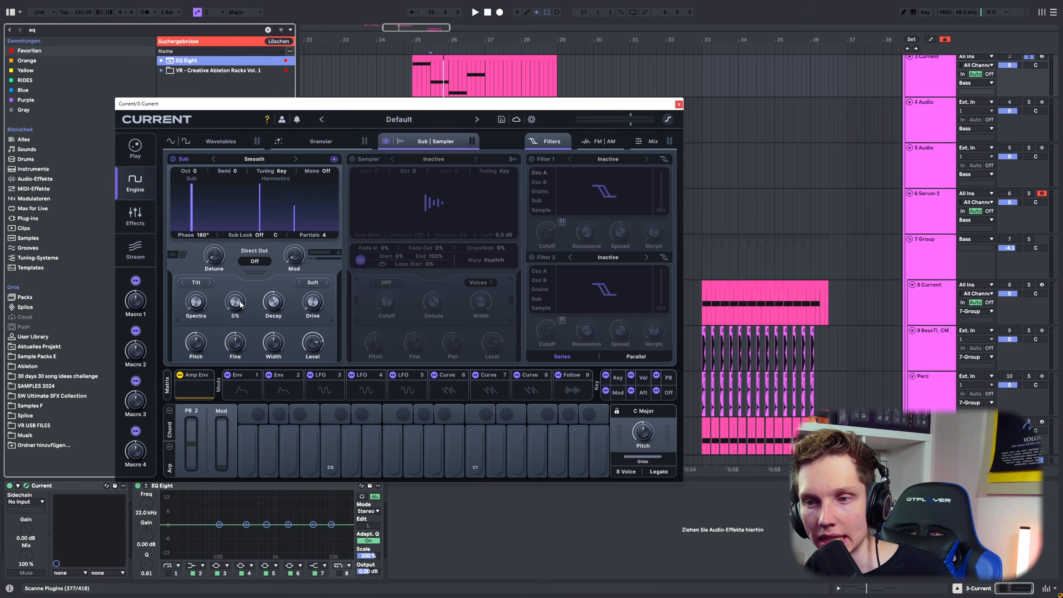
Try the Sub generator's Pinch and Noise drive types while auditioning the bass, with the drive raised to 100%
key(space)
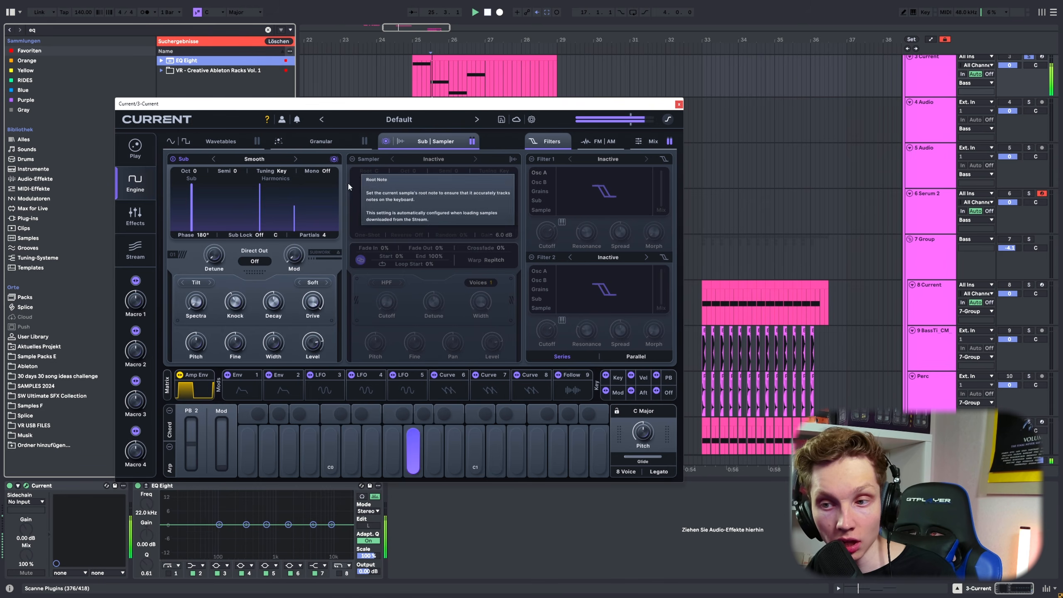
click(313, 283)
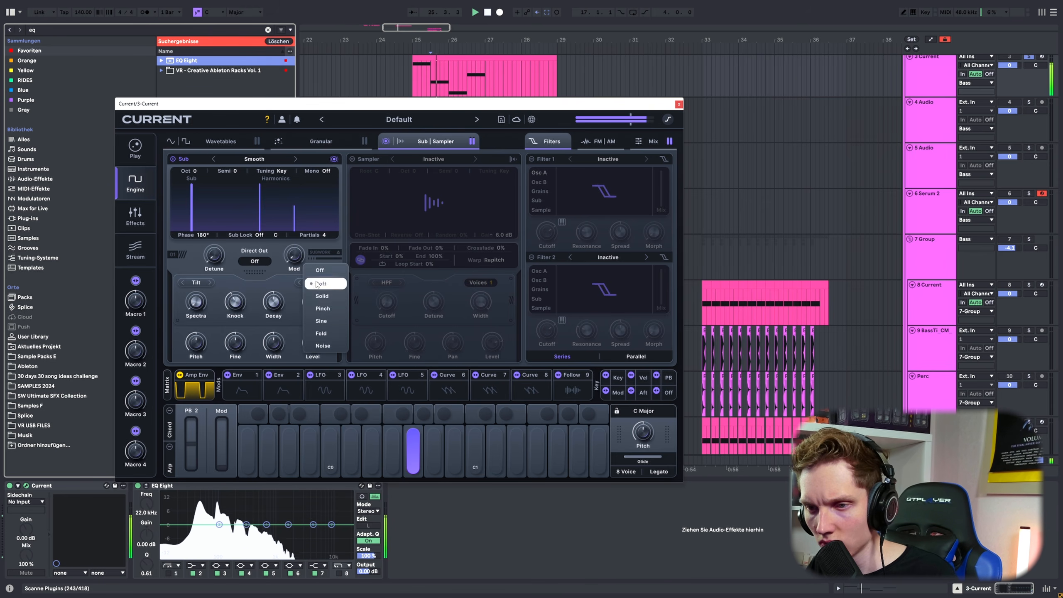
click(327, 311)
click(313, 284)
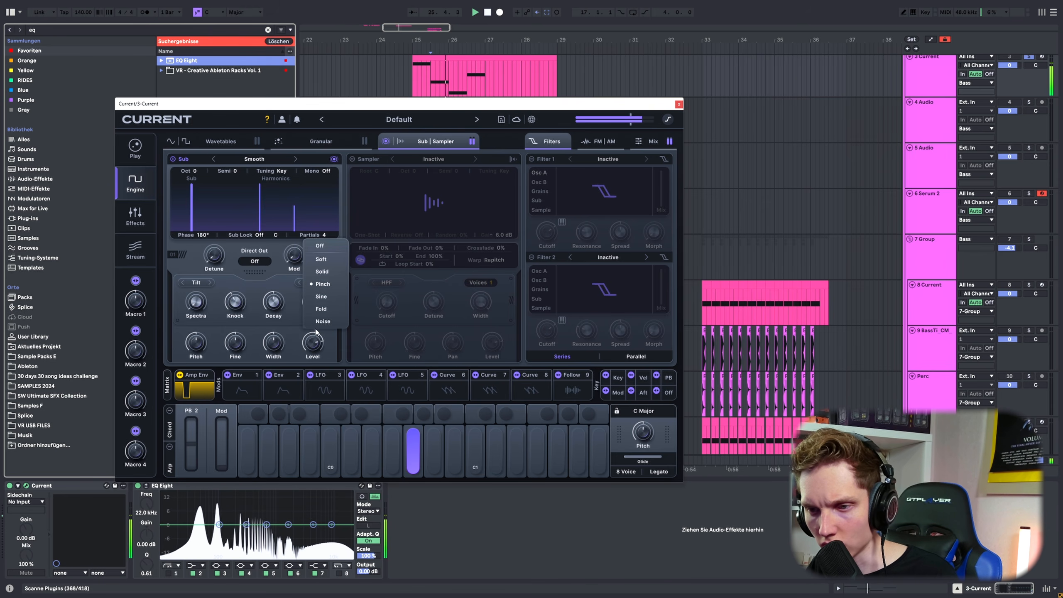
click(314, 314)
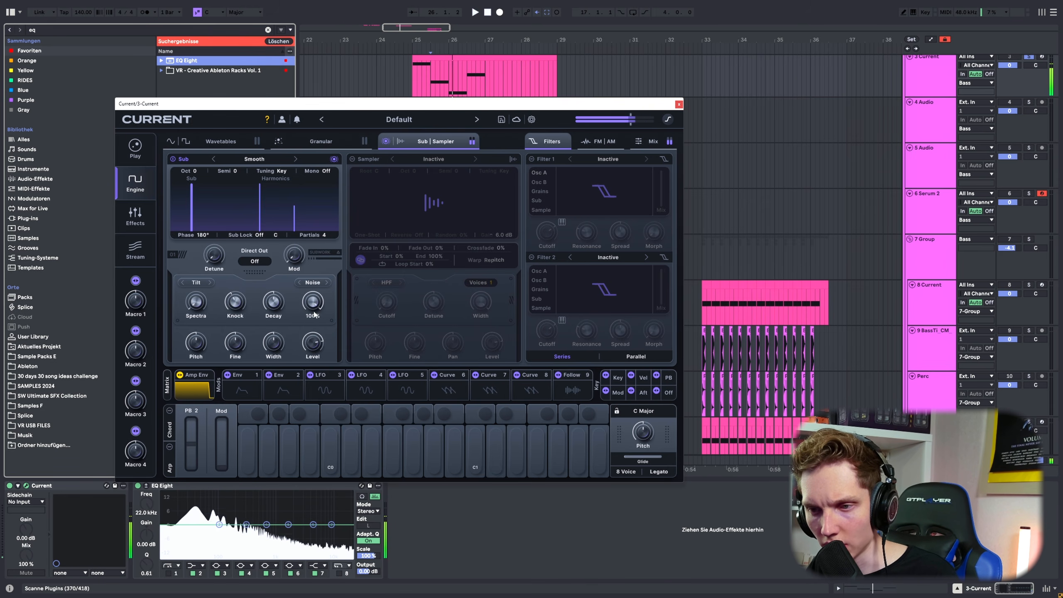
Compare the Fold and Sine drive types on the Sub generator, auditioning each at different drive amounts
click(314, 283)
click(328, 280)
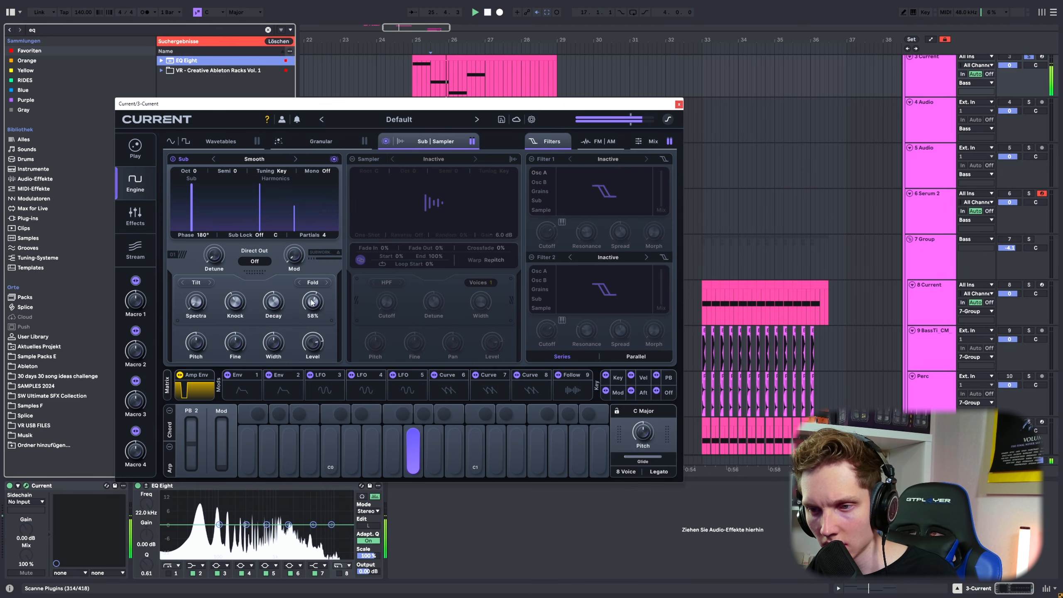
drag(313, 302, 305, 325)
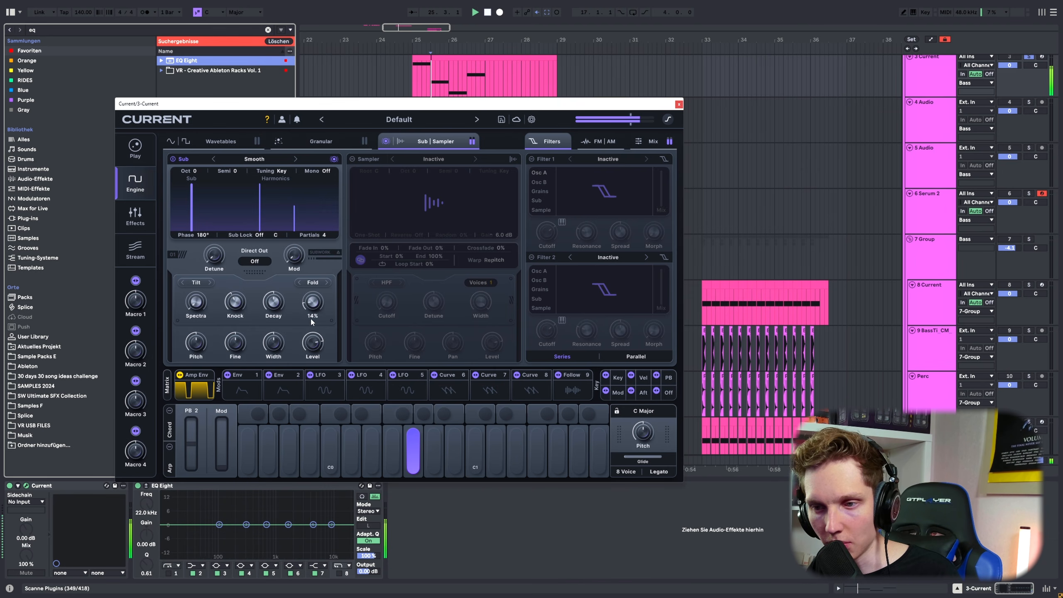
click(313, 283)
click(317, 296)
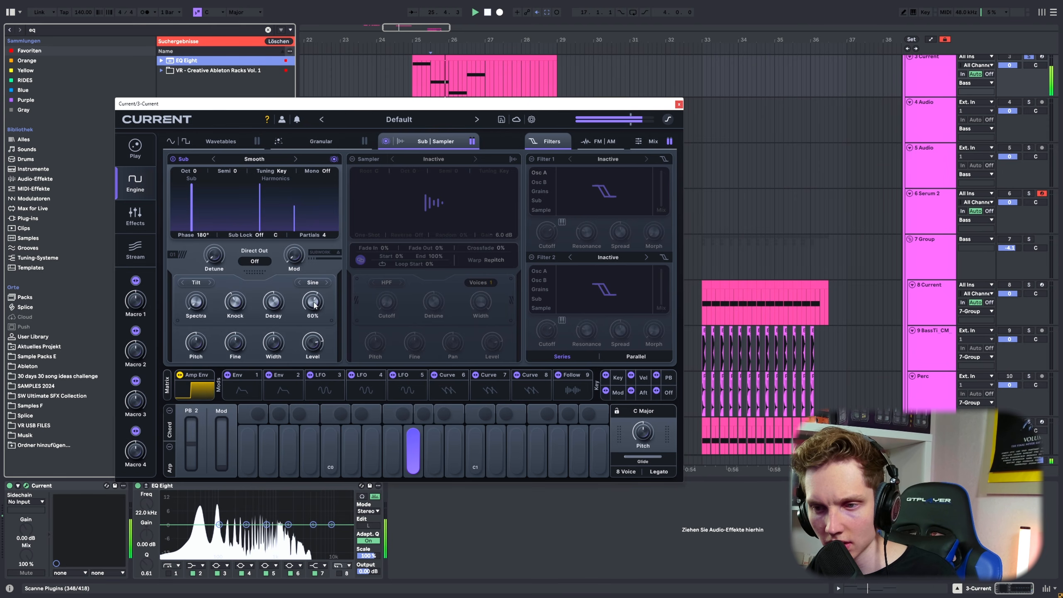
drag(315, 304, 320, 310)
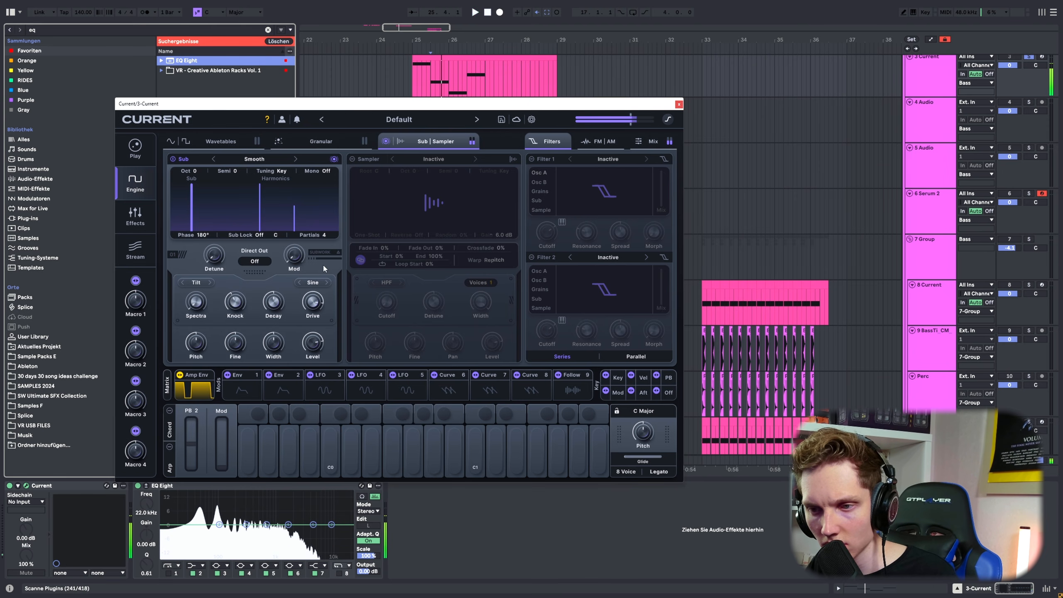
Set the Sub generator's drive type to Pinch and audition the bass at 51% drive
click(316, 283)
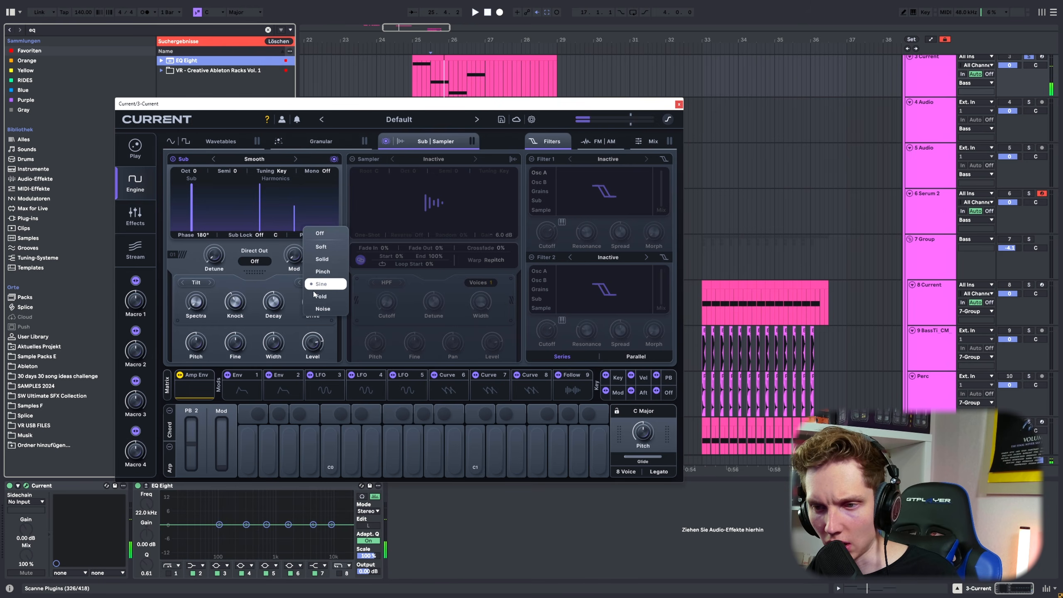
click(320, 268)
key(space)
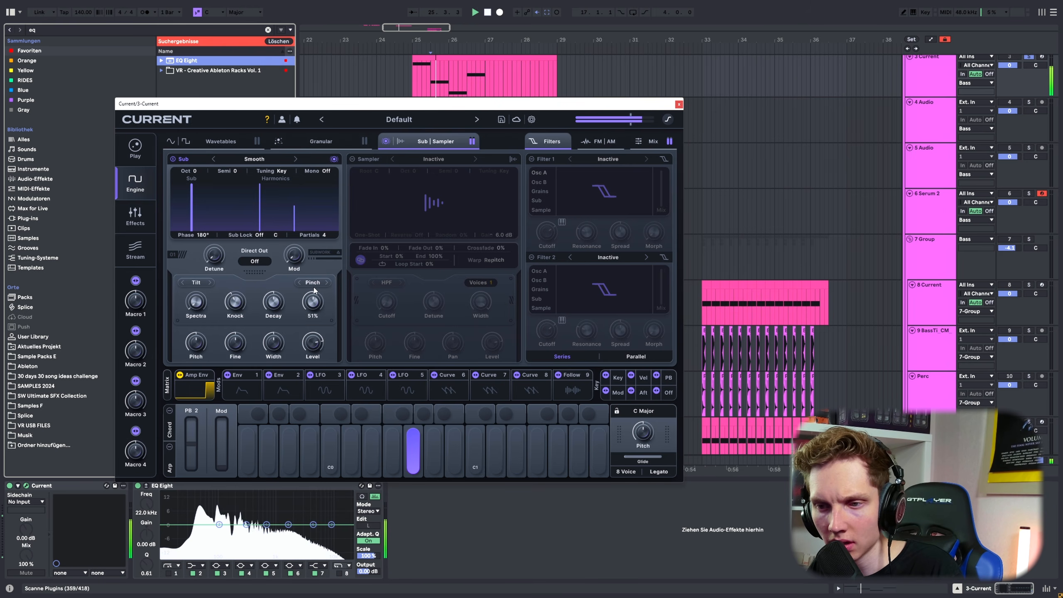
Add a Polar Distortion effect to Current's effects chain and raise its Drive while auditioning the bass
click(143, 221)
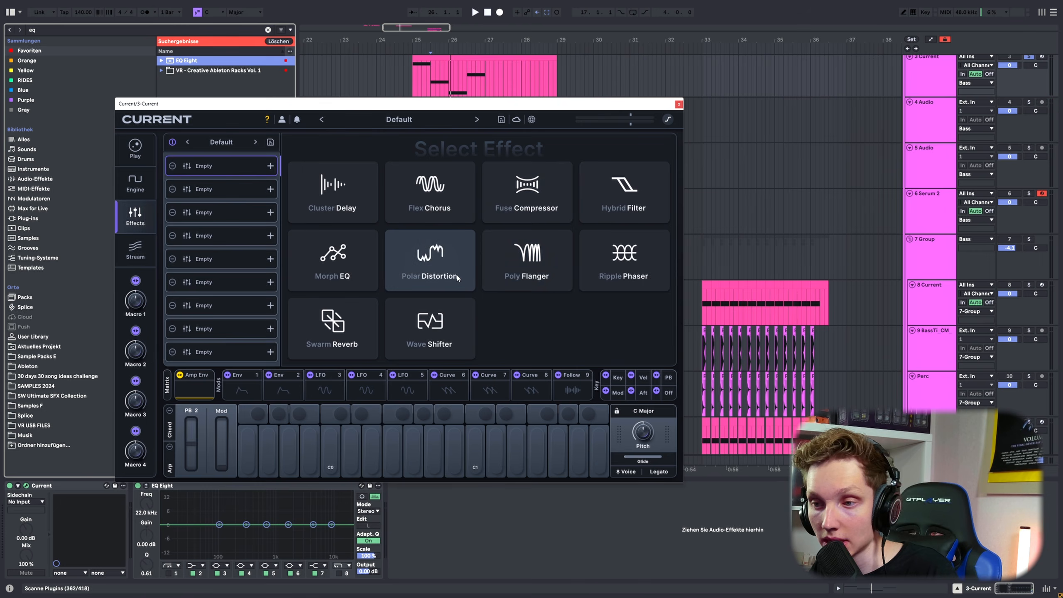
click(430, 261)
key(space)
drag(338, 166, 343, 144)
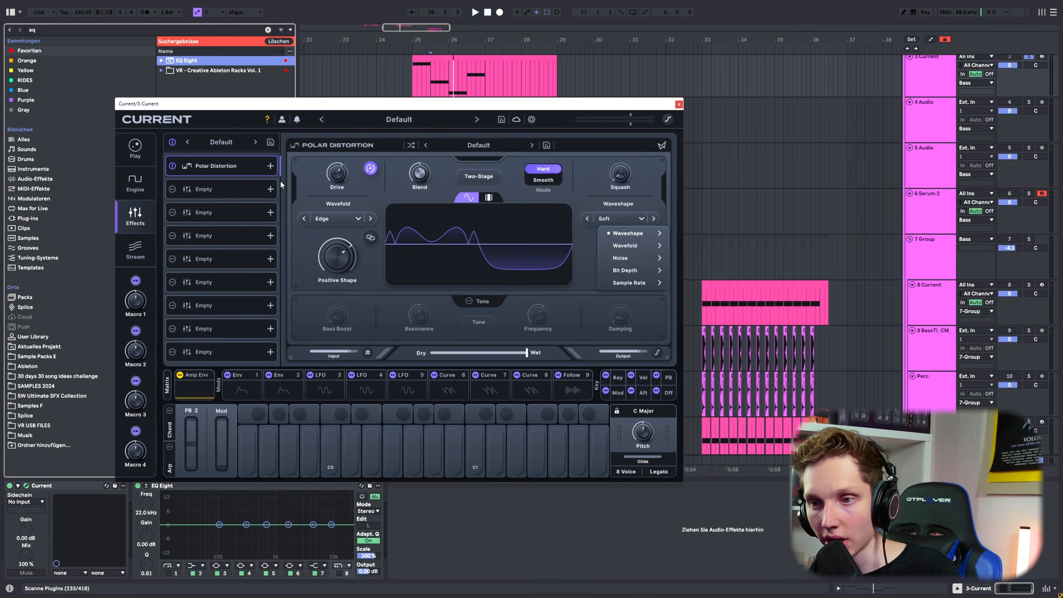
click(370, 201)
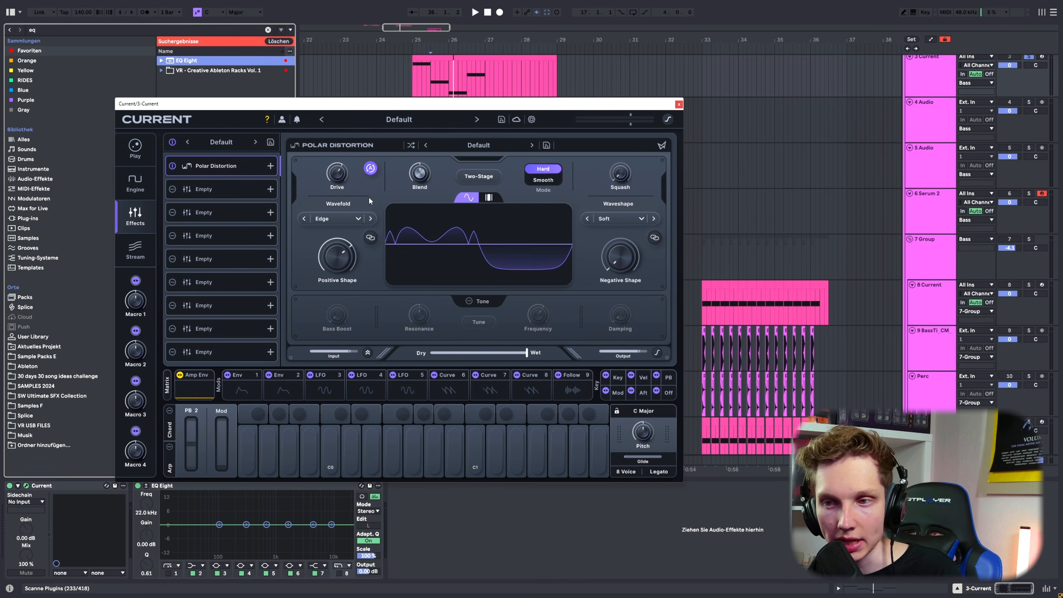
Set Polar Distortion's negative shape type to Bit Depth Crunch and adjust the Negative Shape amount while auditioning
click(626, 222)
mouse_move(633, 271)
click(691, 307)
key(space)
drag(625, 274, 625, 241)
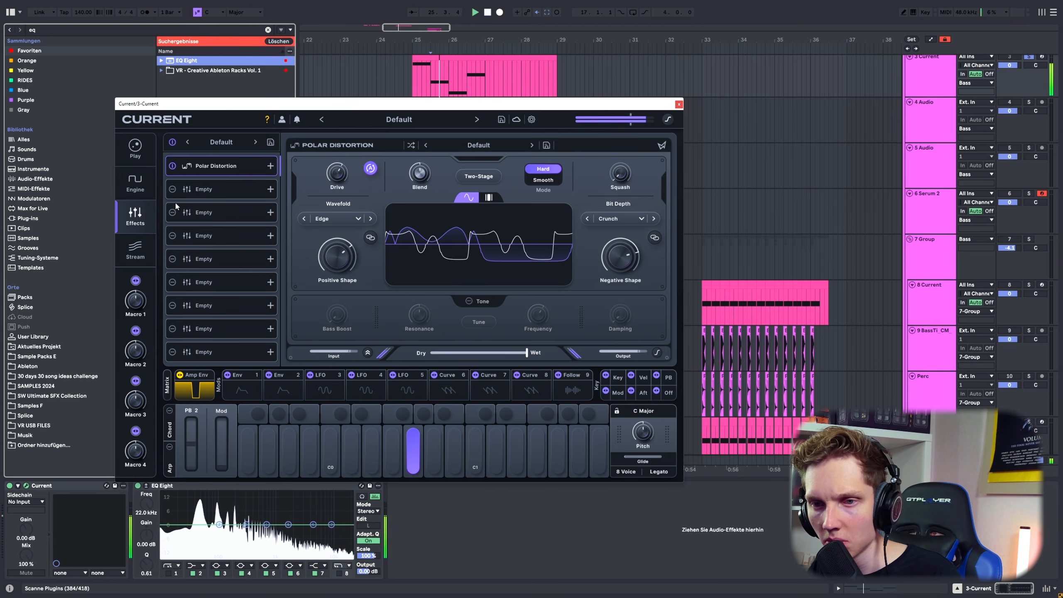
key(space)
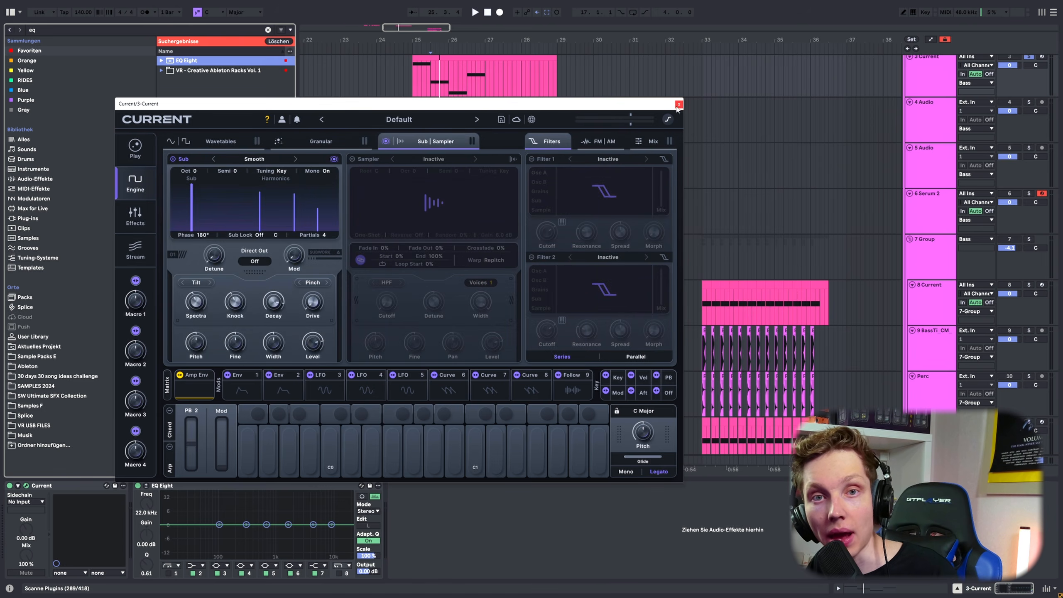
Close the Current plug-in window and insert two new audio tracks below the 11 Current track
click(678, 105)
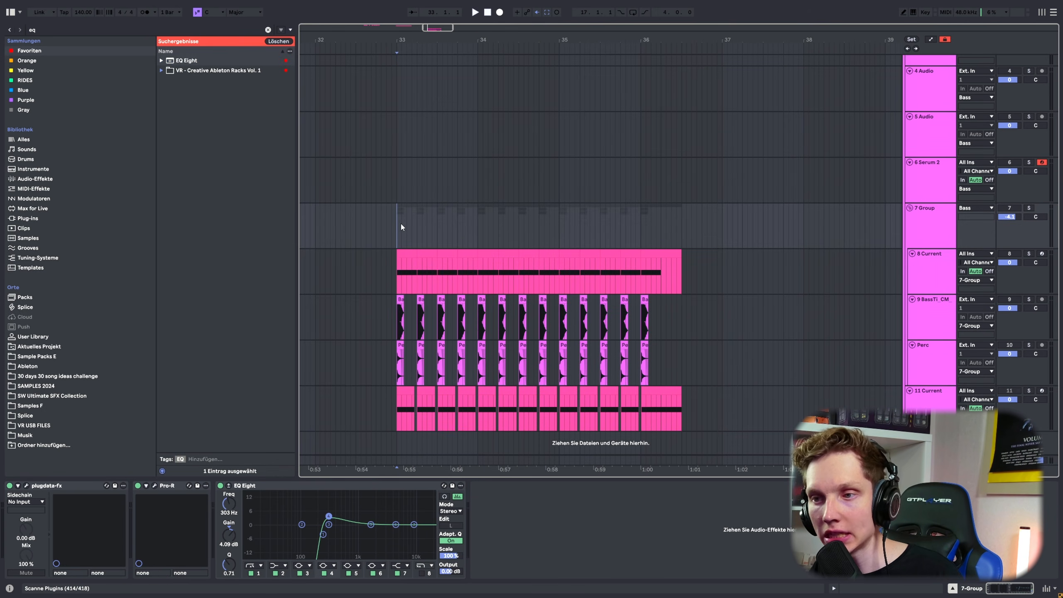
click(937, 409)
key(ctrl+t)
key(ctrl+t)
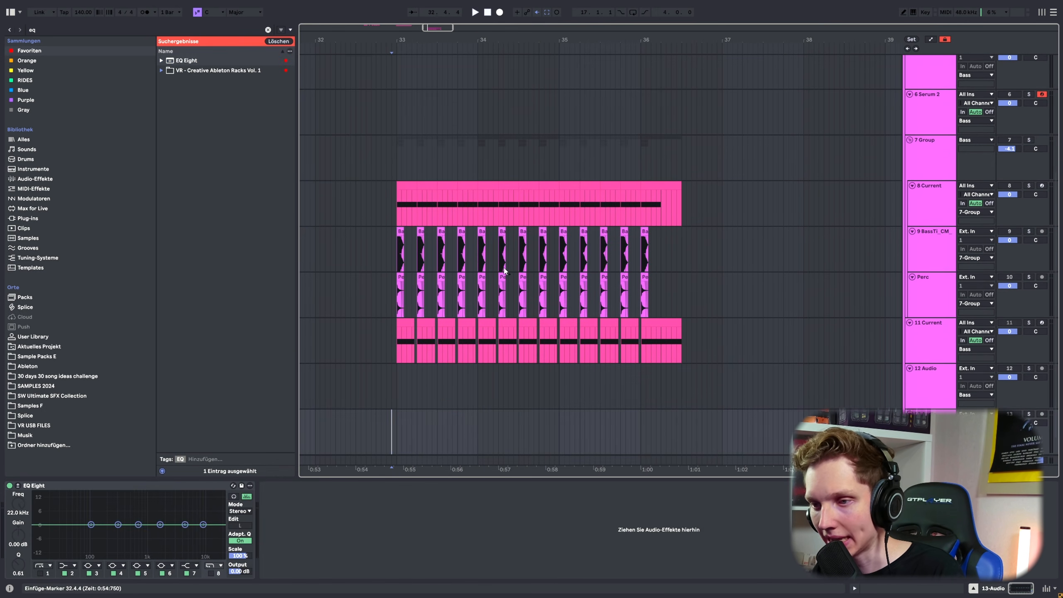
Solo the 7 Group track and audition its layered bass from bar 33
click(366, 169)
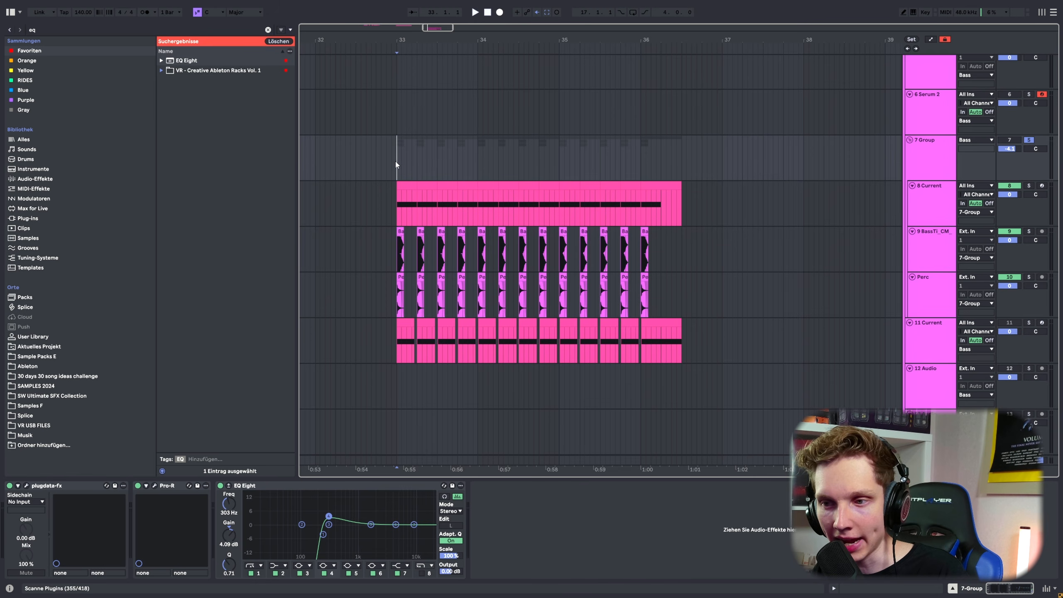
key(space)
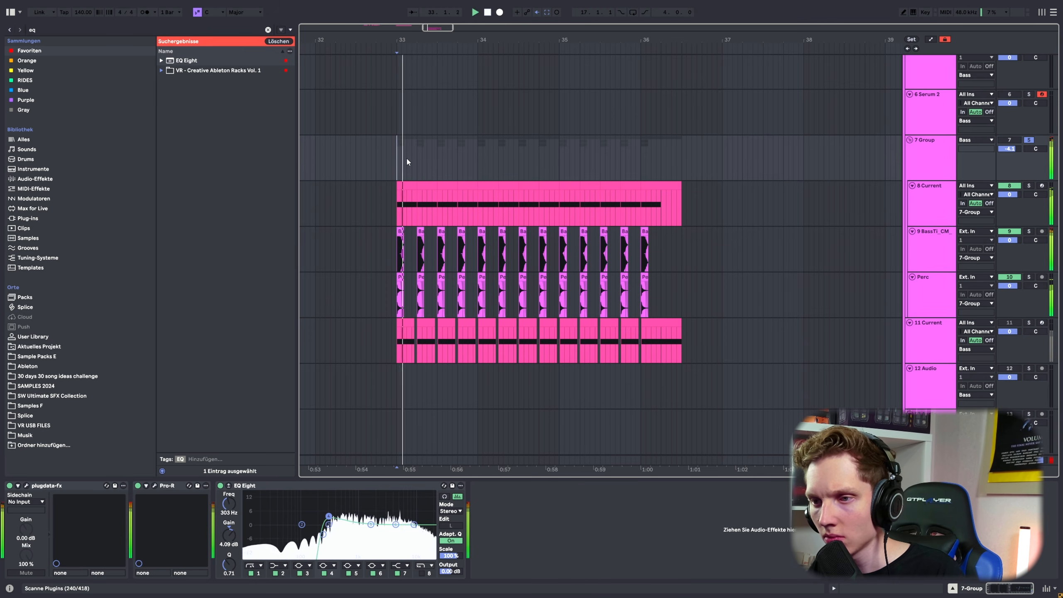
key(space)
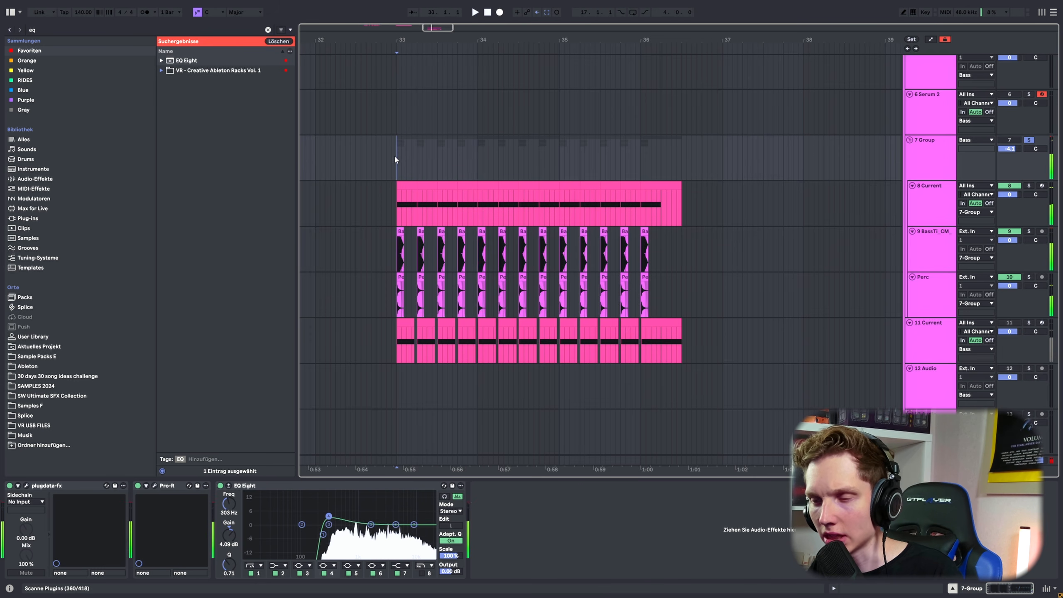
Solo the 11 Current track and inspect the EQ Eight and Kick Tight devices in its chain
drag(395, 160, 729, 280)
click(935, 328)
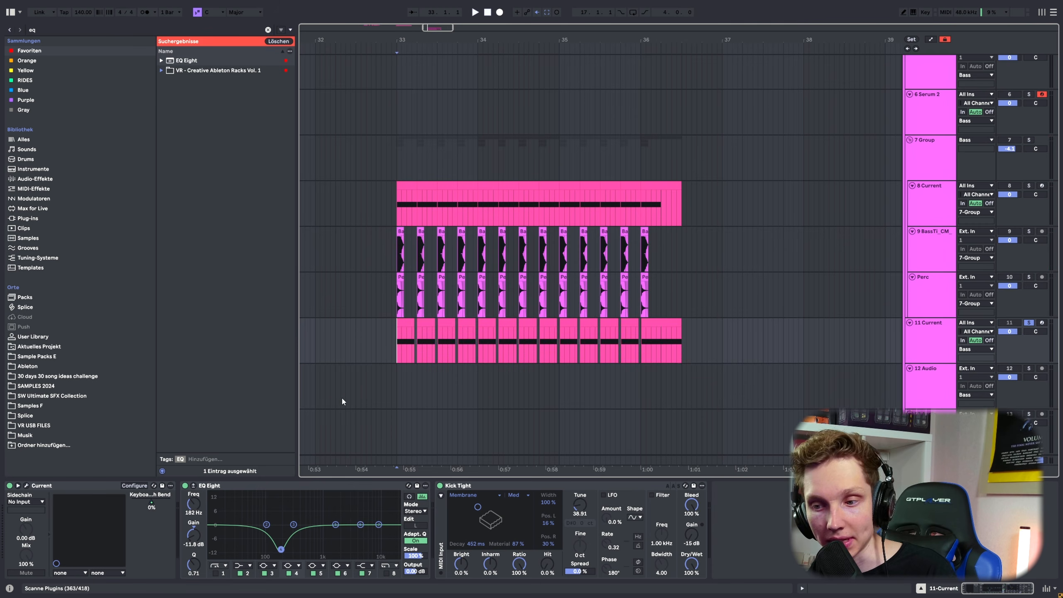
click(232, 488)
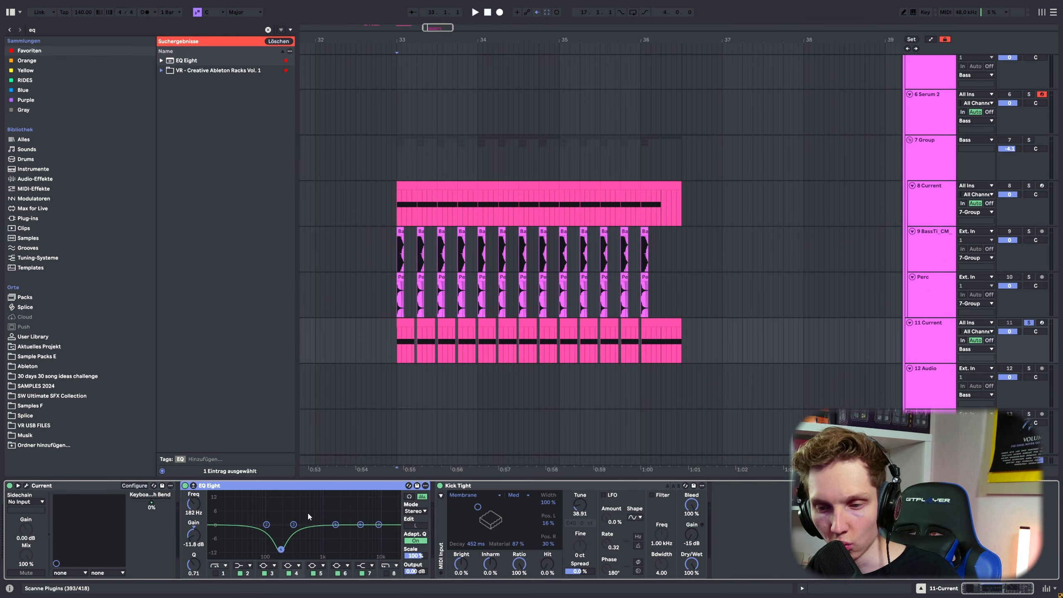
click(470, 487)
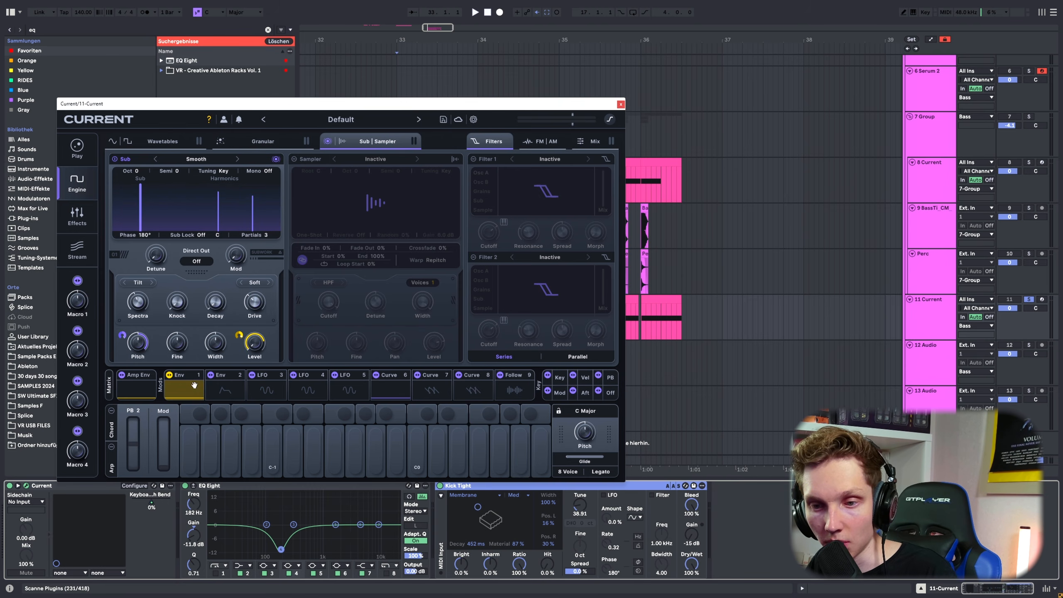
Examine the Curve 6 pitch modulation and the Env 1 level envelope in the 11 Current instrument and audition the bass
click(178, 389)
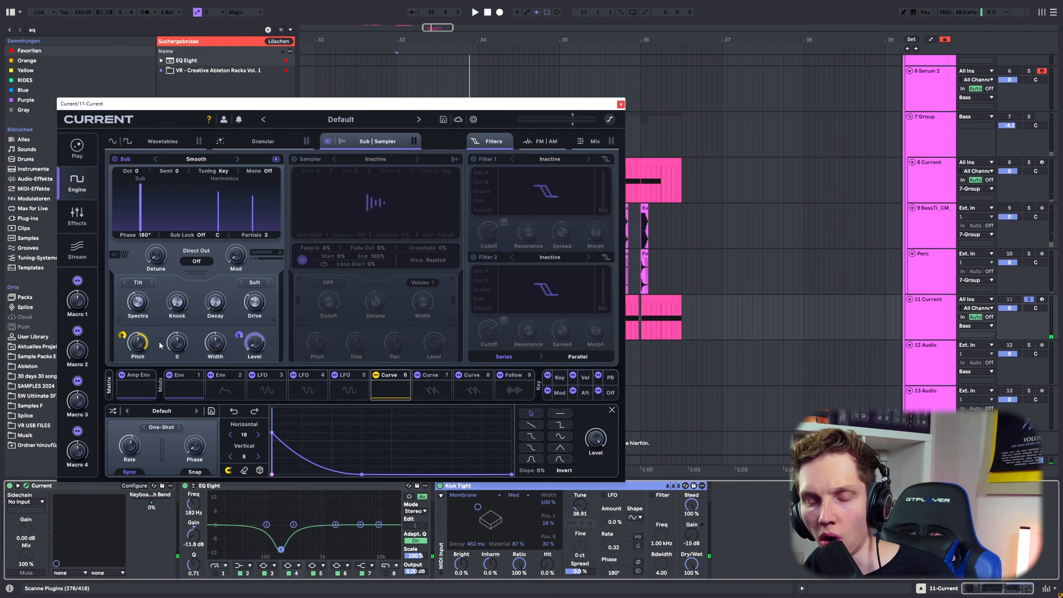
click(191, 390)
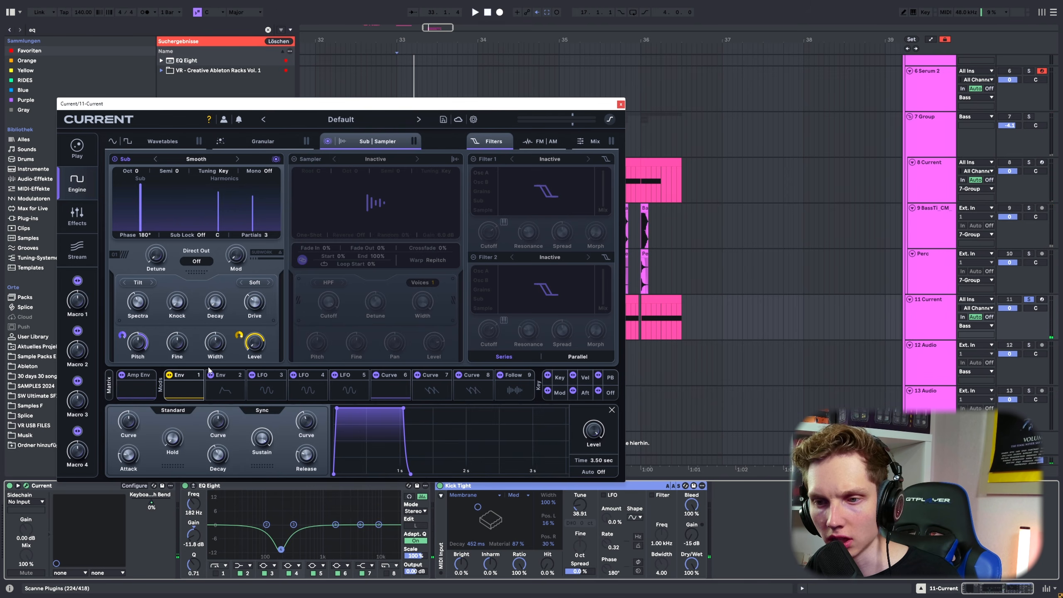
key(space)
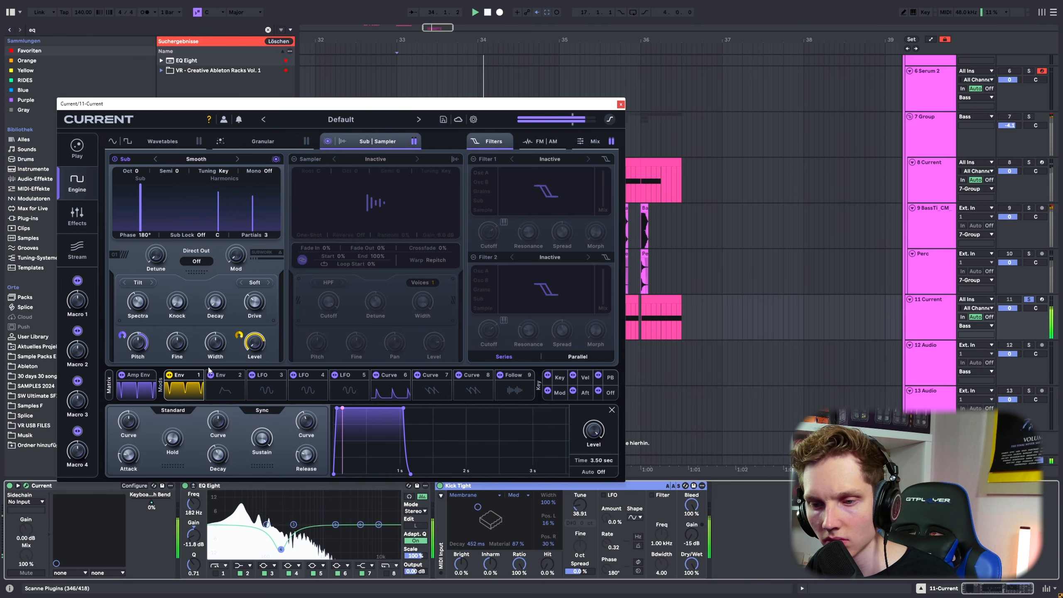
key(space)
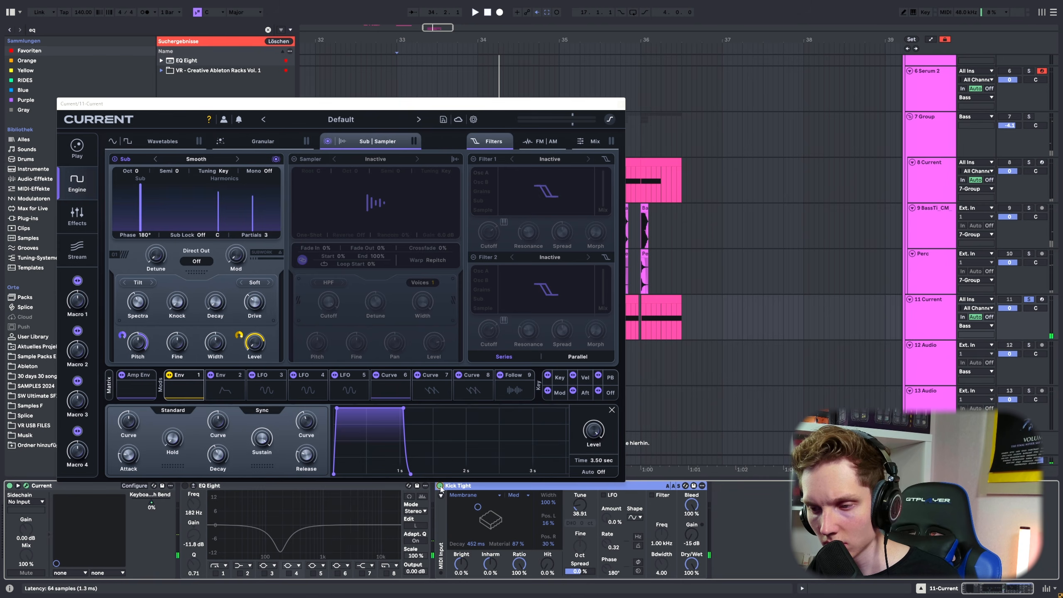
Bypass Kick Tight and EQ Eight on the 11 Current track, re-enable both, and audition the difference
click(439, 486)
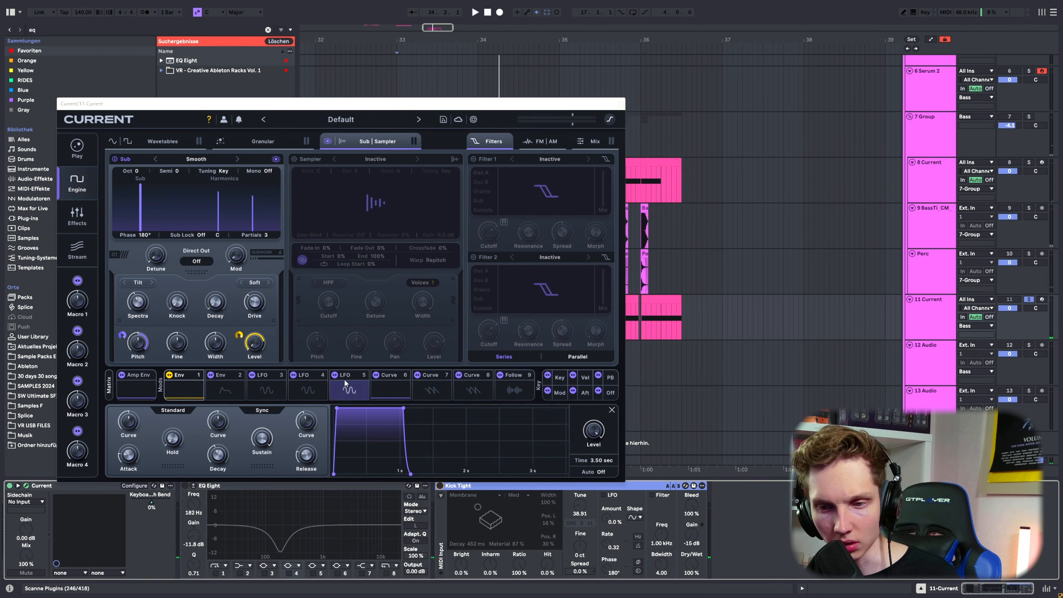
click(185, 486)
key(space)
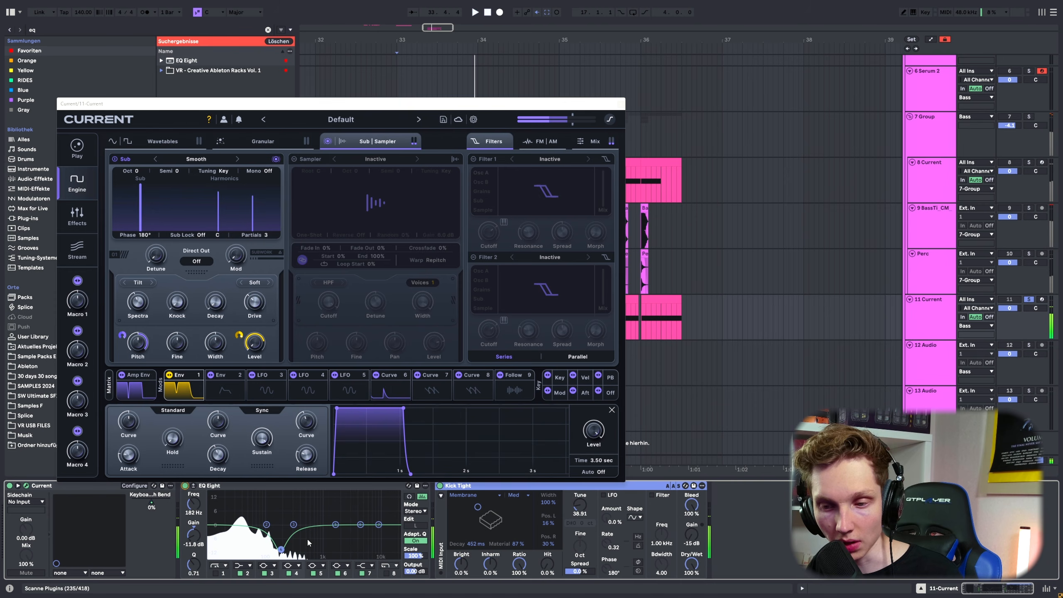
Audition the soloed 7 Group with the bass layers and the Current sub combined, and clear the browser search
key(space)
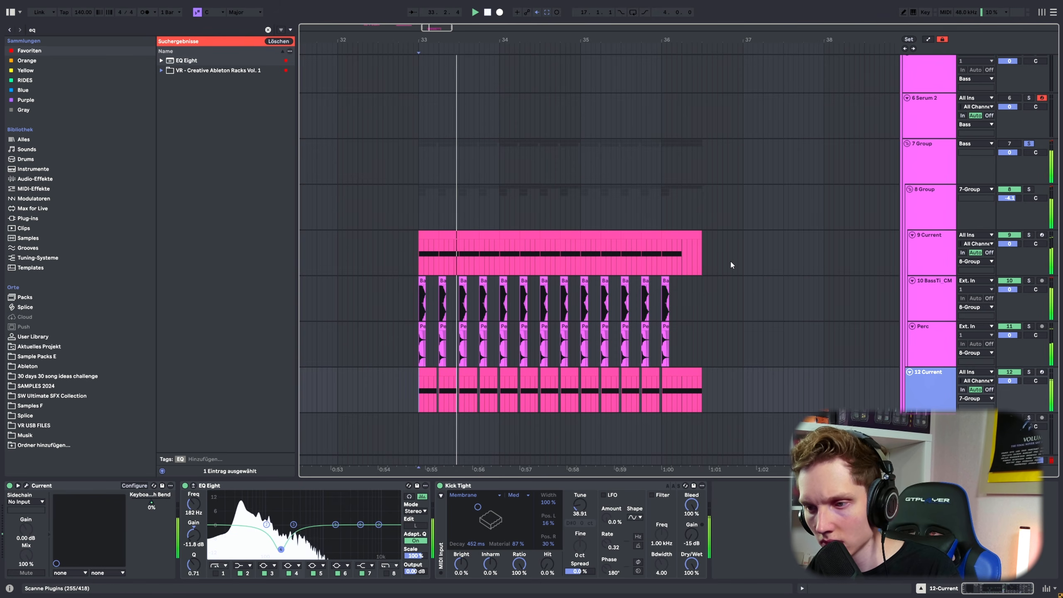
key(ctrl+f)
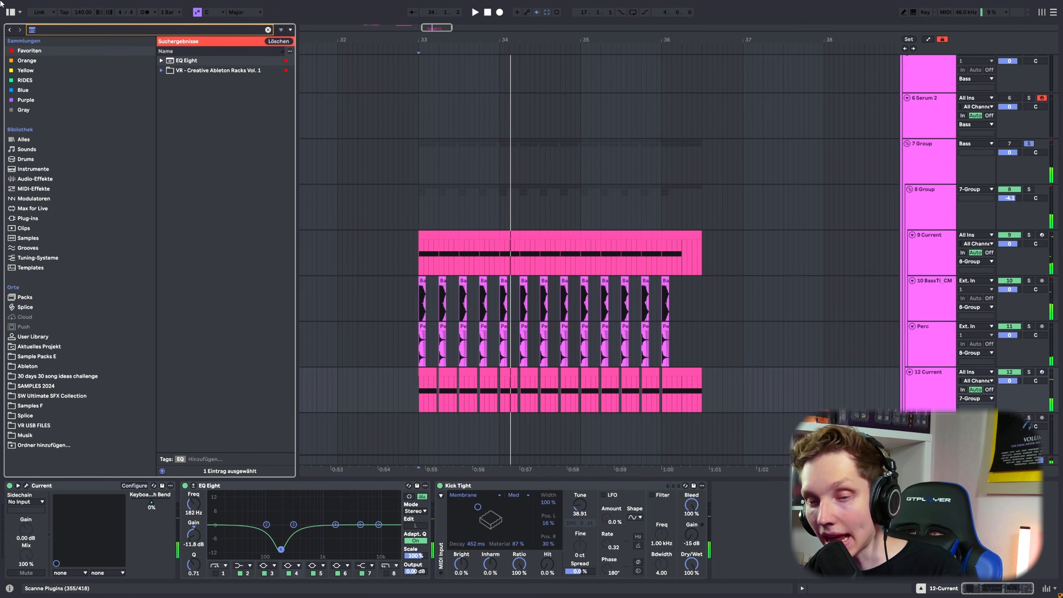
key(BackSpace)
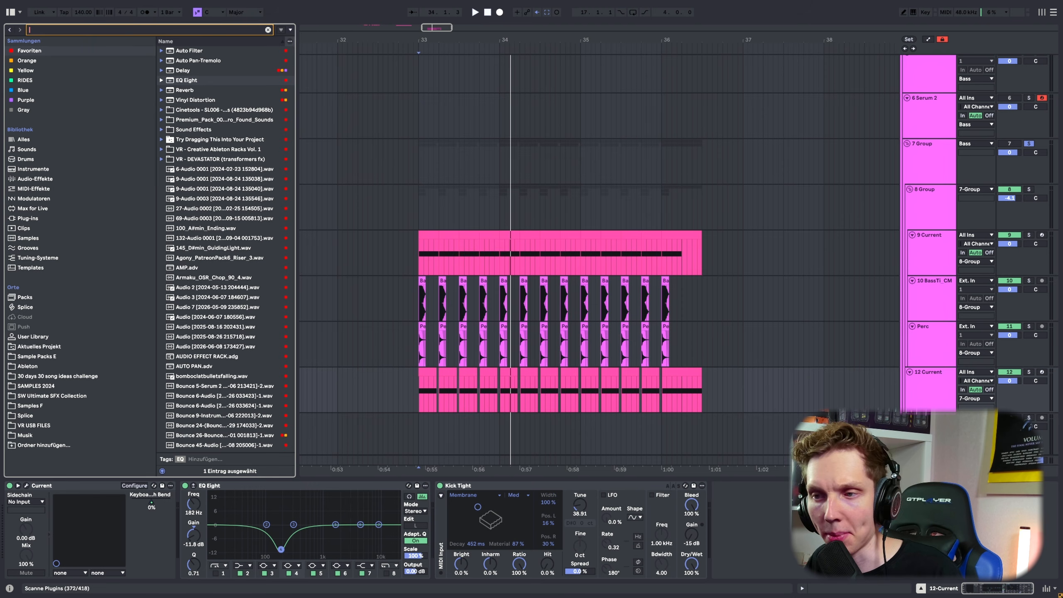
Add kHs Distortion to the combined bass group, set it to Saturate, and audition it at +6.58 dB drive
drag(415, 200, 703, 352)
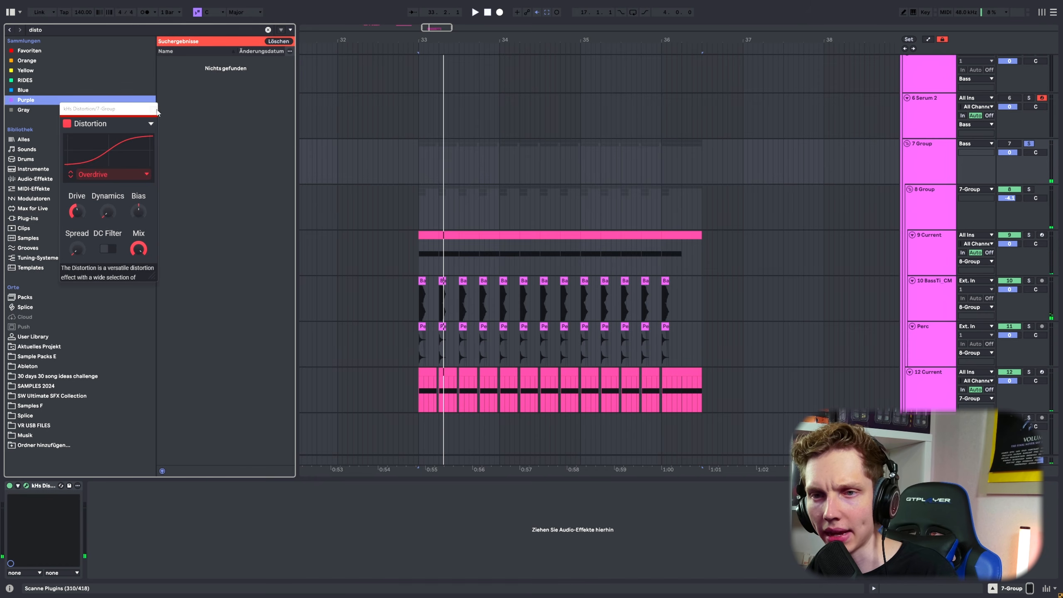
drag(124, 109, 272, 163)
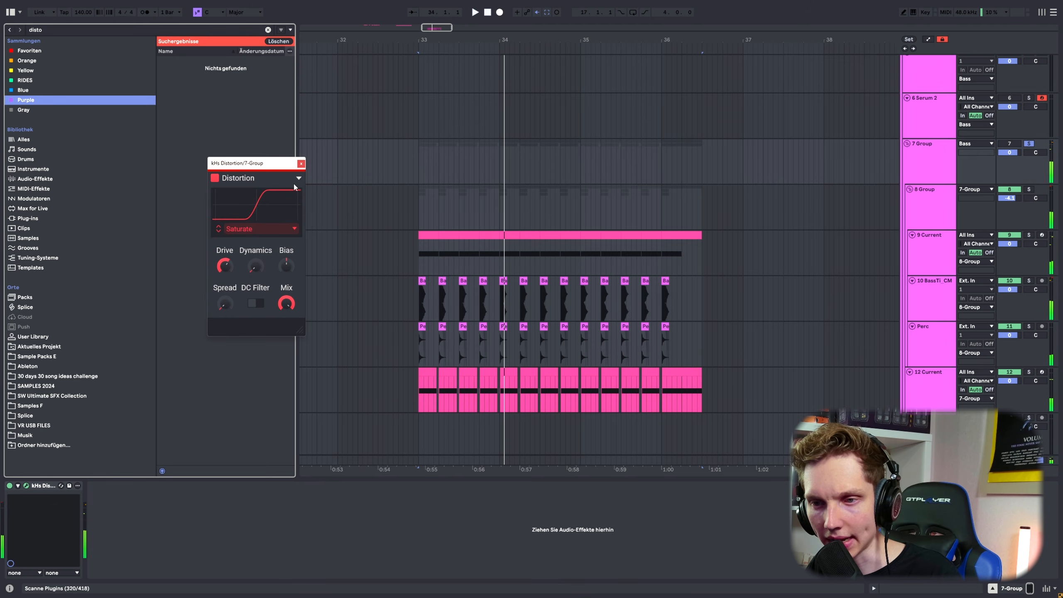
key(space)
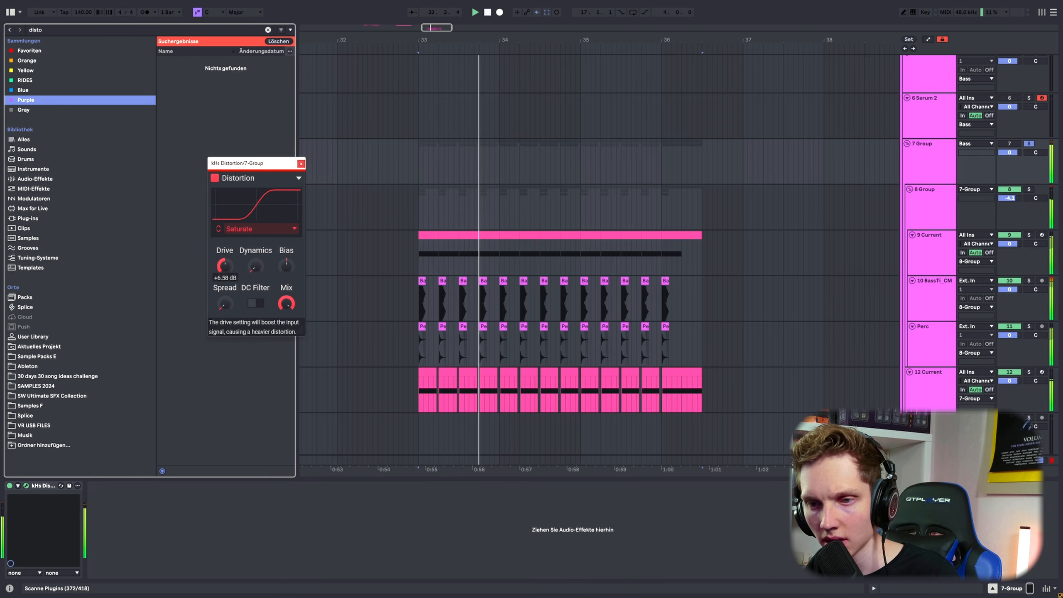
Lower the 8 Group volume to -6.8 dB and audition the combined bass in 7 Group
click(927, 160)
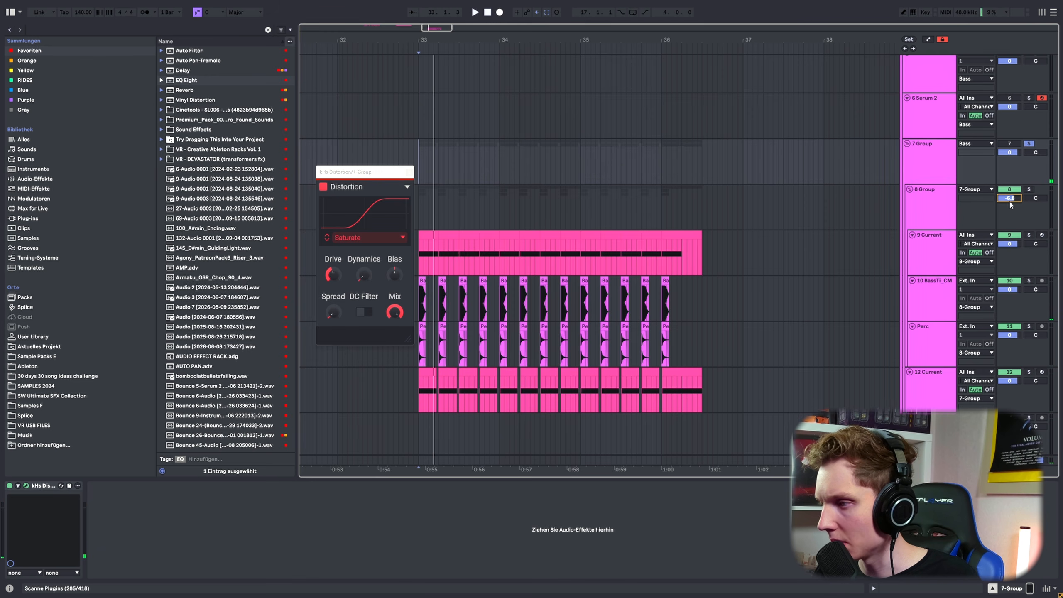
key(space)
click(932, 154)
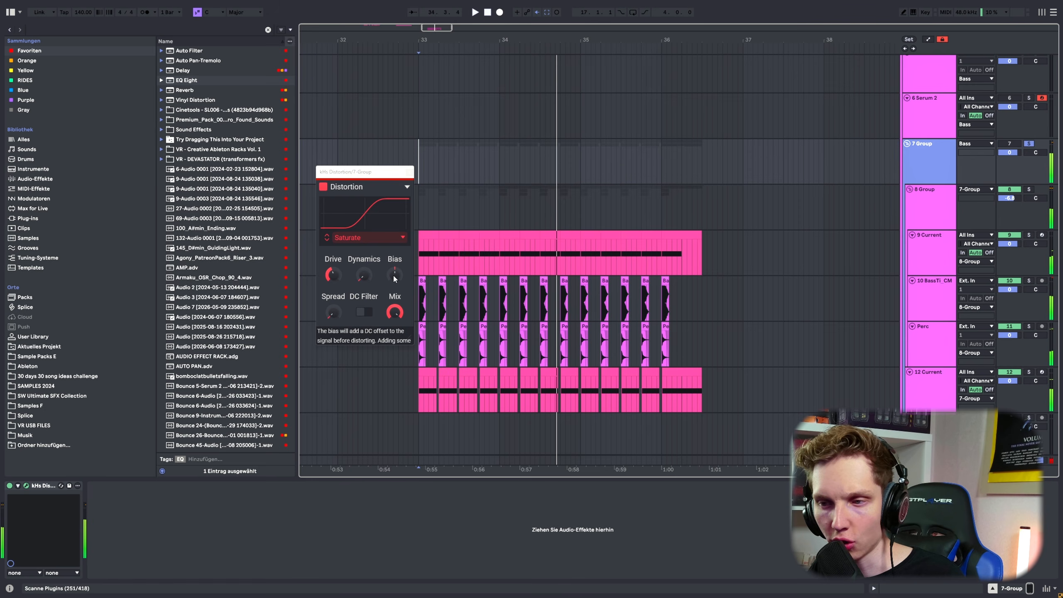
Set the Distortion Bias to 58 %, raise its Spread slightly, and audition both changes
drag(394, 275, 395, 248)
key(space)
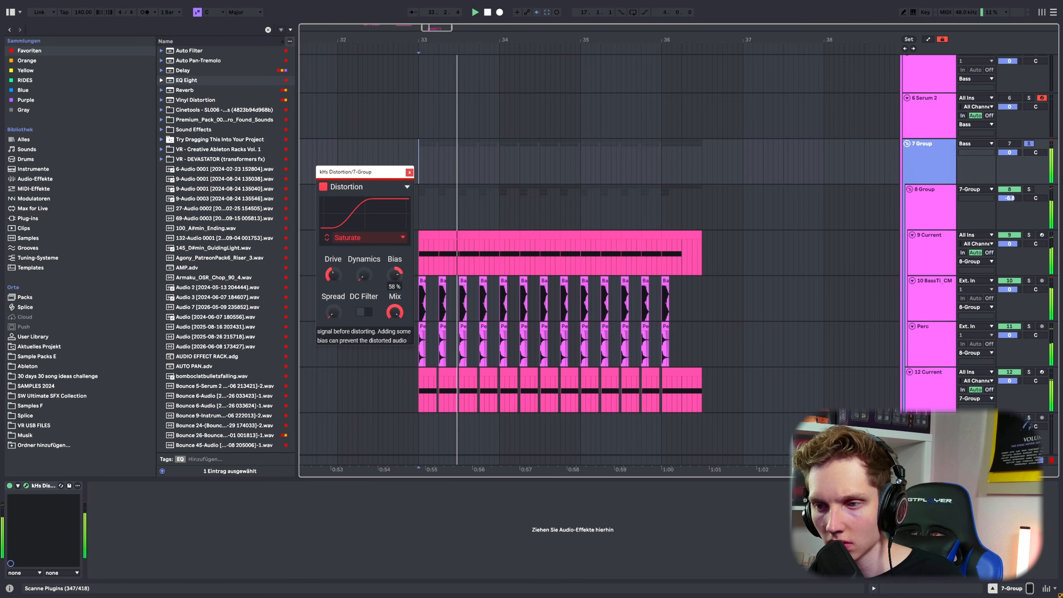
key(space)
drag(334, 312, 333, 348)
key(space)
Search the browser for "eq" and add EQ Eight after the distortion on 7 Group
key(ctrl+f)
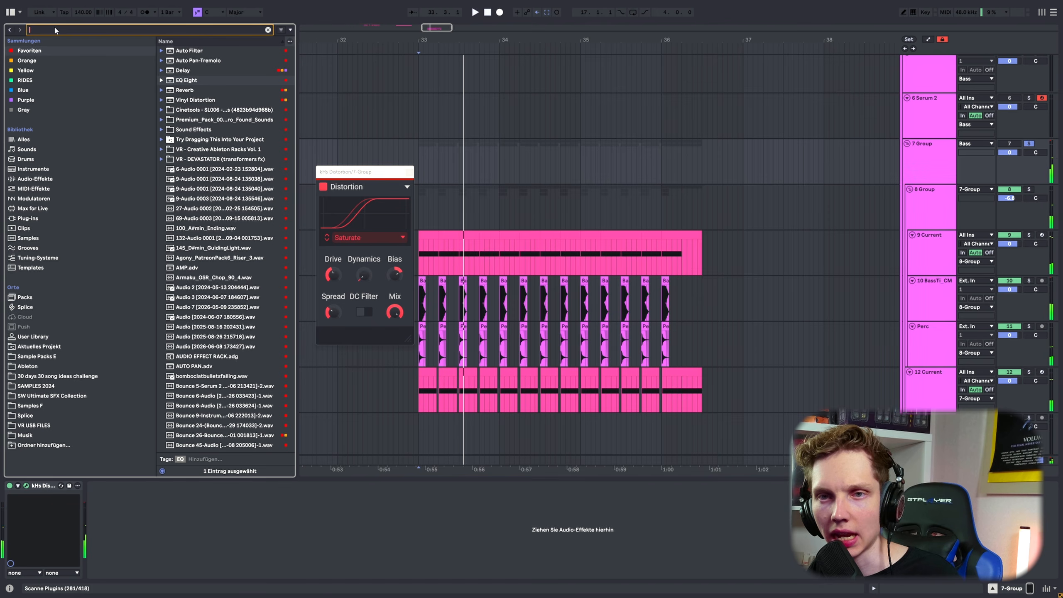
text(eq)
key(Return)
Reposition the kHs Distortion window, reset its Spread to minimum, and audition the result in EQ Eight's spectrum
drag(369, 172, 372, 159)
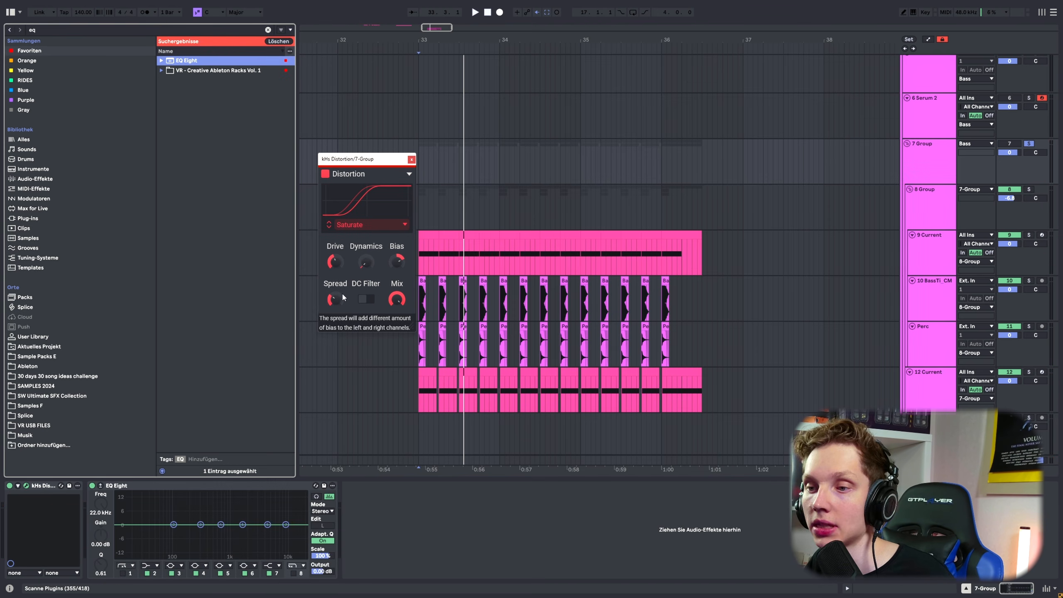
drag(362, 159, 354, 161)
drag(326, 301, 326, 309)
key(space)
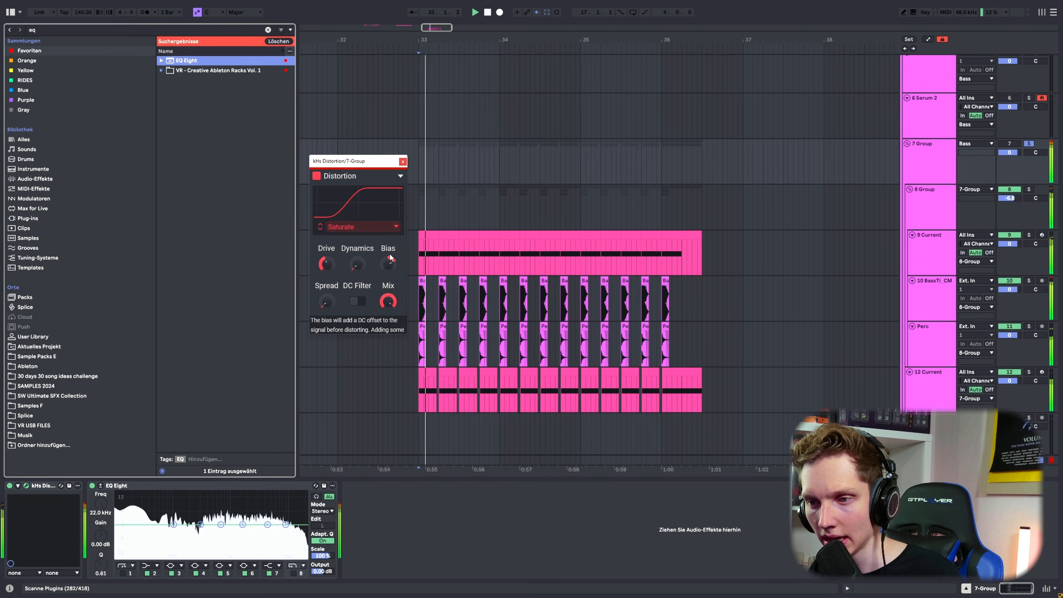
Try the Distortion Bias at -100 %, audition it repeatedly, and return the Bias to a moderate positive setting
key(space)
drag(389, 265, 388, 310)
key(space)
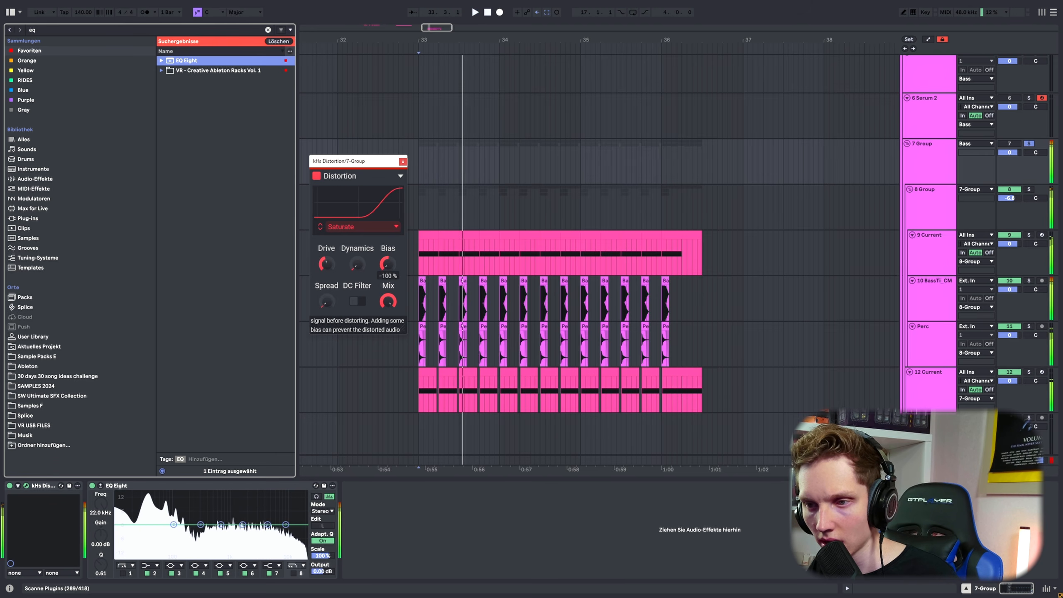
key(space)
key(space)
key(space)
key(space)
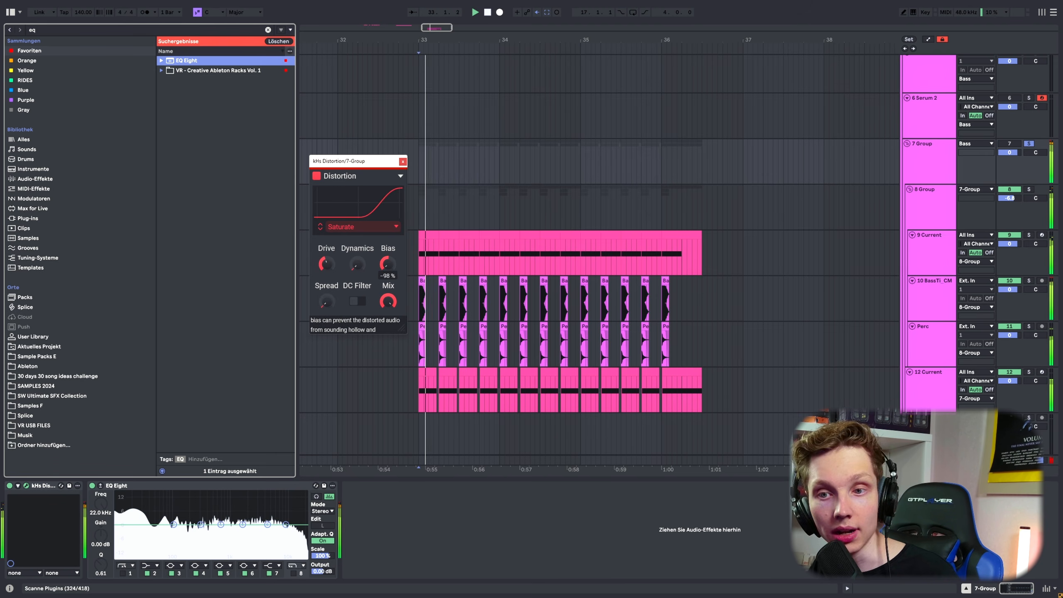
drag(388, 264, 388, 221)
key(space)
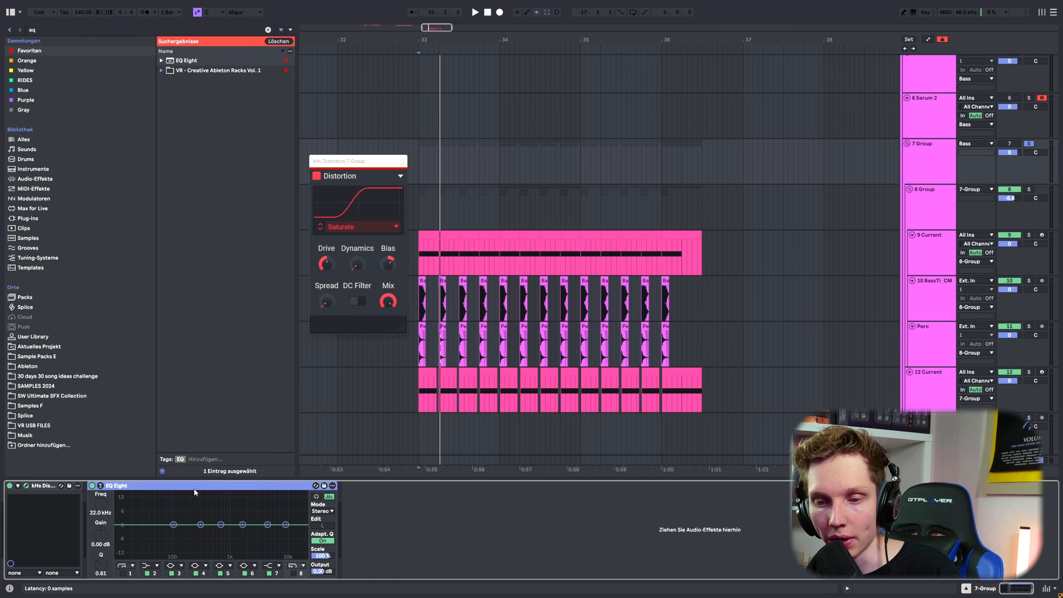
Shape a wide EQ Eight dip at 59.9 Hz with -11.0 dB gain and Q 0.22, and audition it
drag(201, 524, 163, 539)
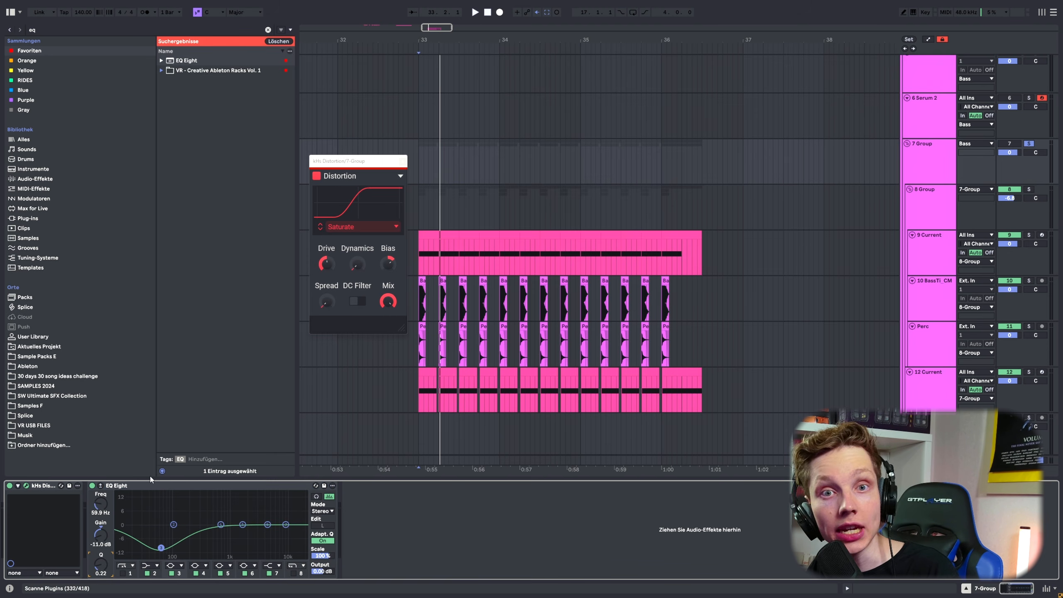
key(space)
key(space)
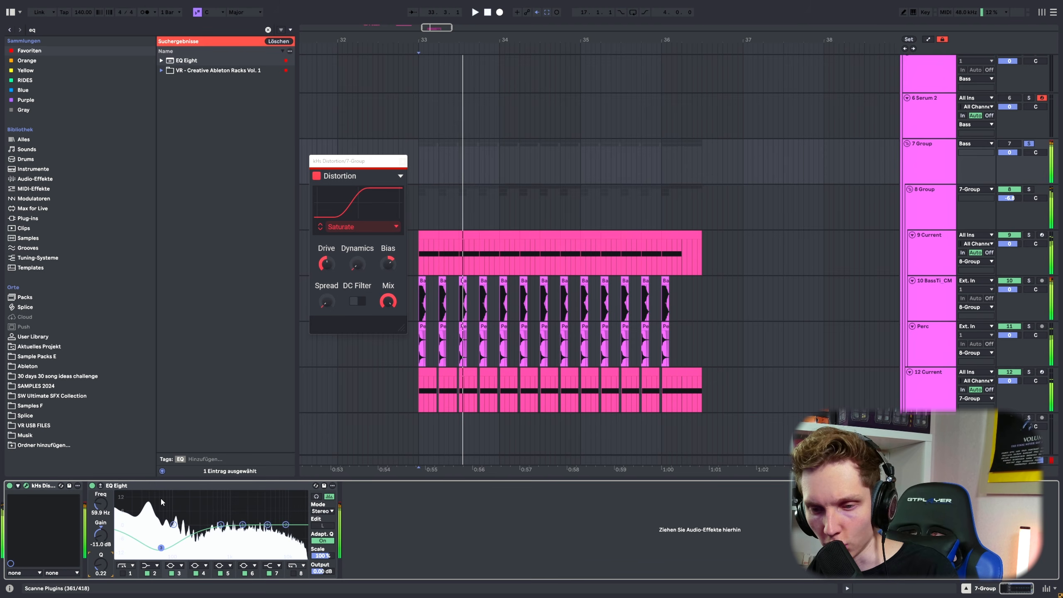
Add a second EQ Eight and MBassador to the 7 Group chain, and move the distortion window clear of MBassador
click(78, 30)
double_click(226, 61)
key(space)
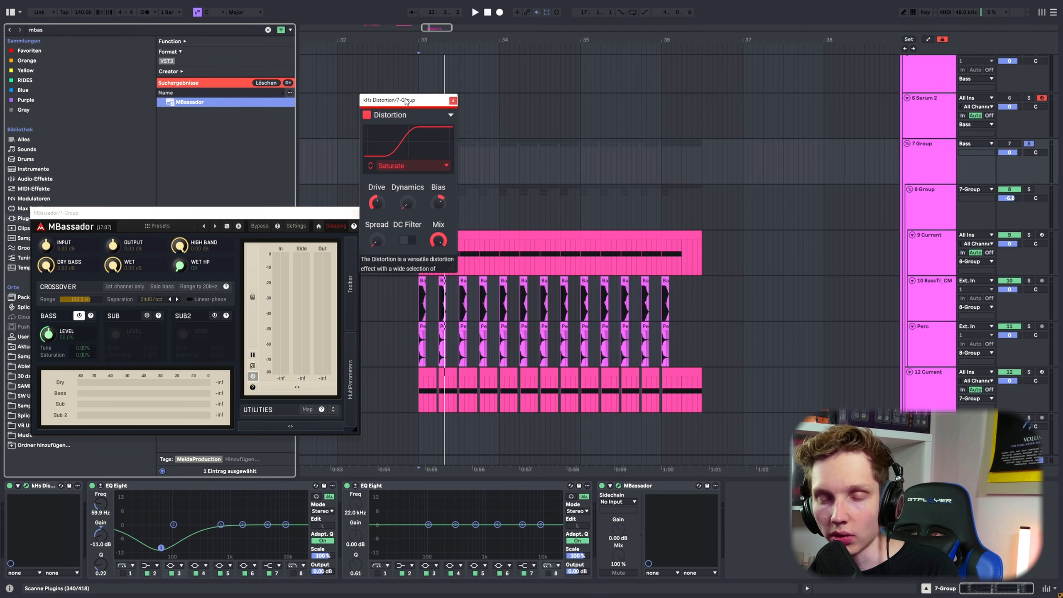
drag(407, 102, 410, 68)
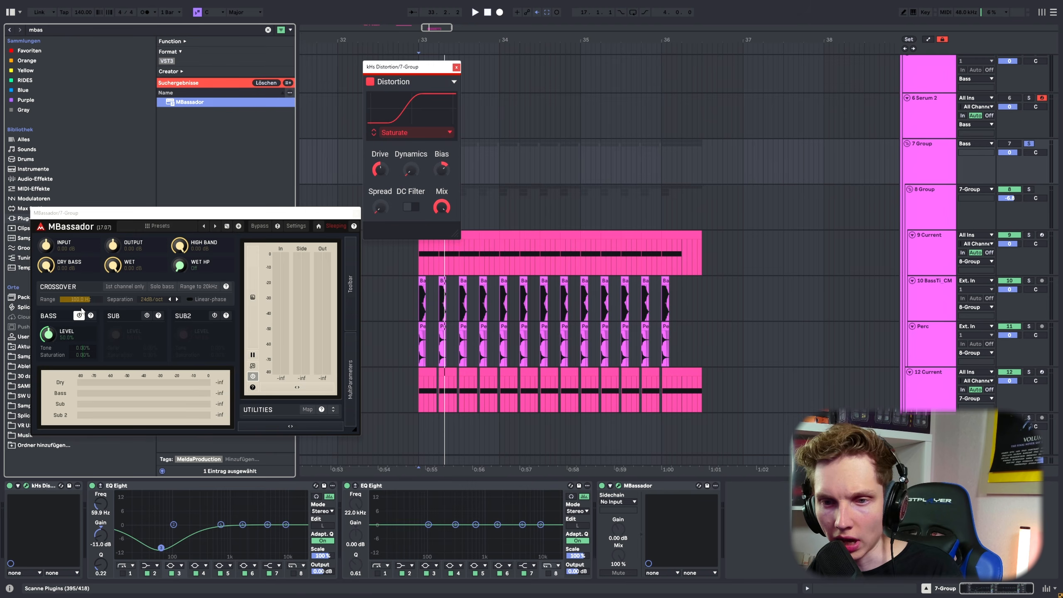
Lower MBassador's crossover range, enable Linear-phase, and place a copy of the flat EQ Eight after it
drag(88, 300, 82, 300)
click(191, 301)
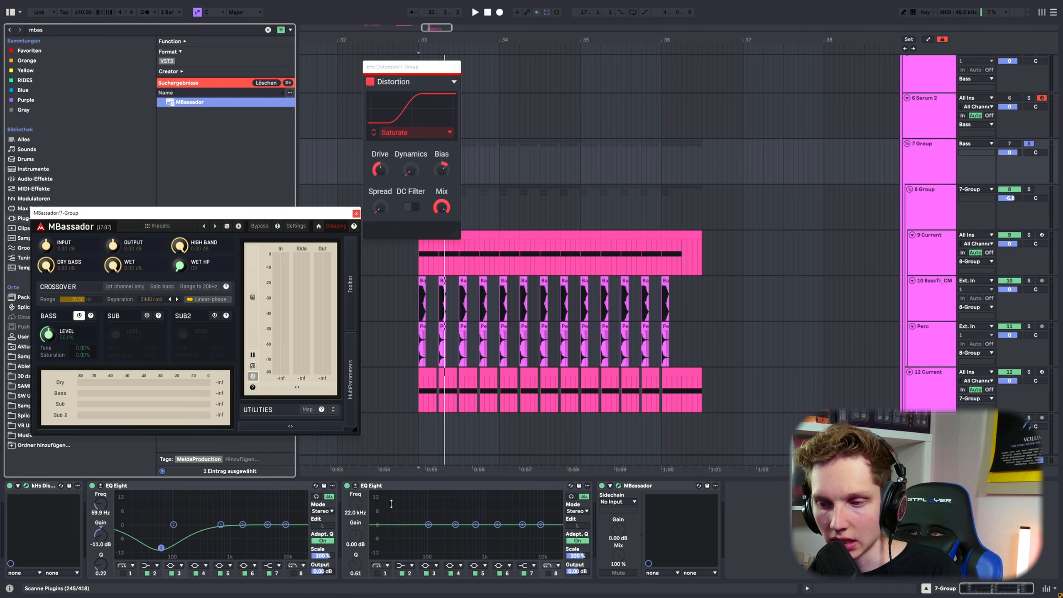
click(512, 487)
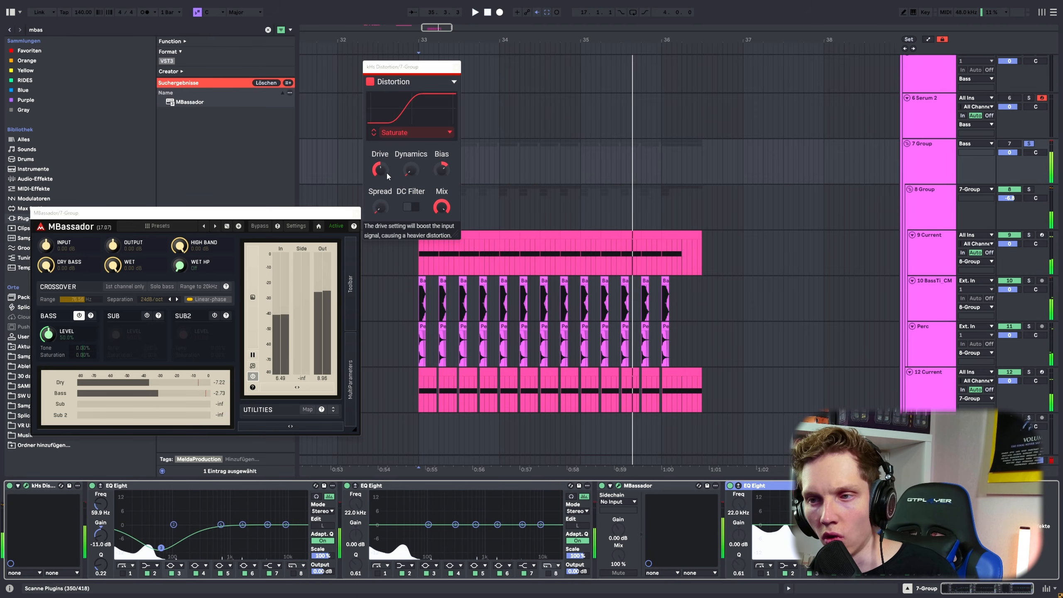
Raise the 8 Group volume to -2.2 dB, audition the layered bass, and select 7 Group to show its effects
drag(420, 260, 702, 286)
drag(1009, 198, 1010, 185)
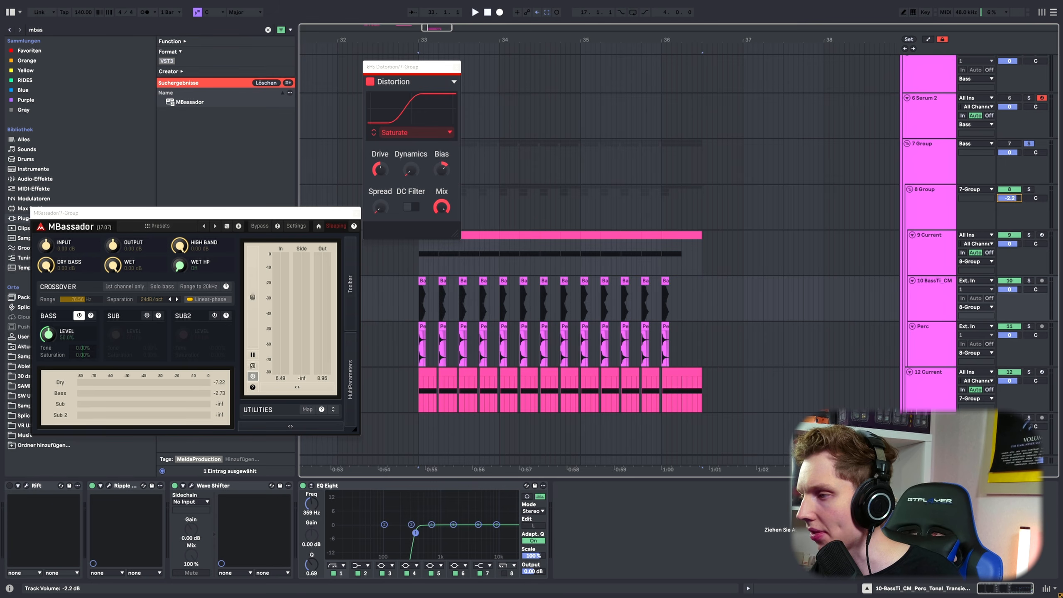
key(space)
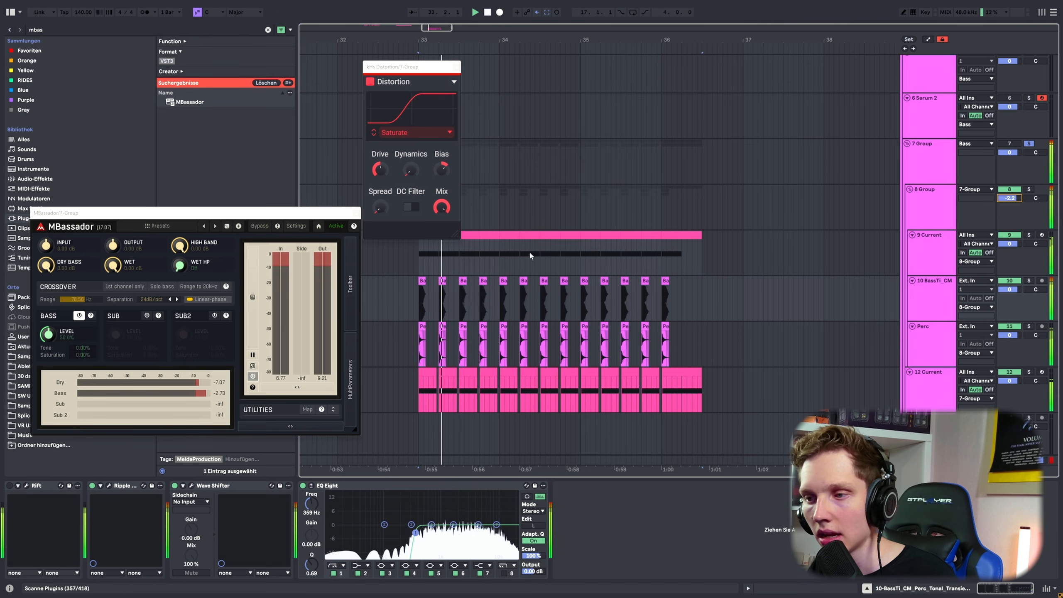
click(932, 166)
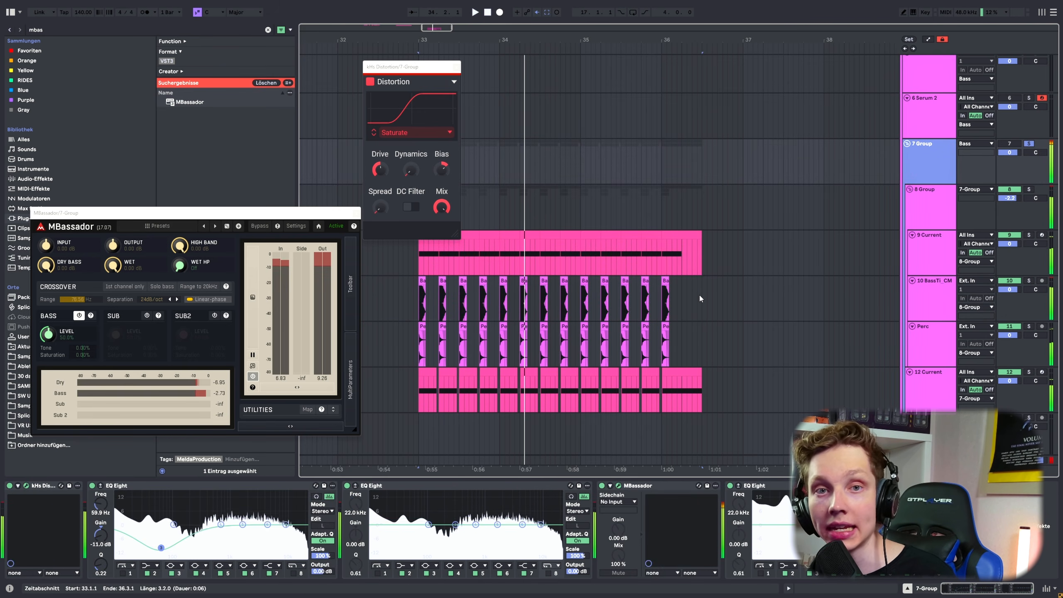